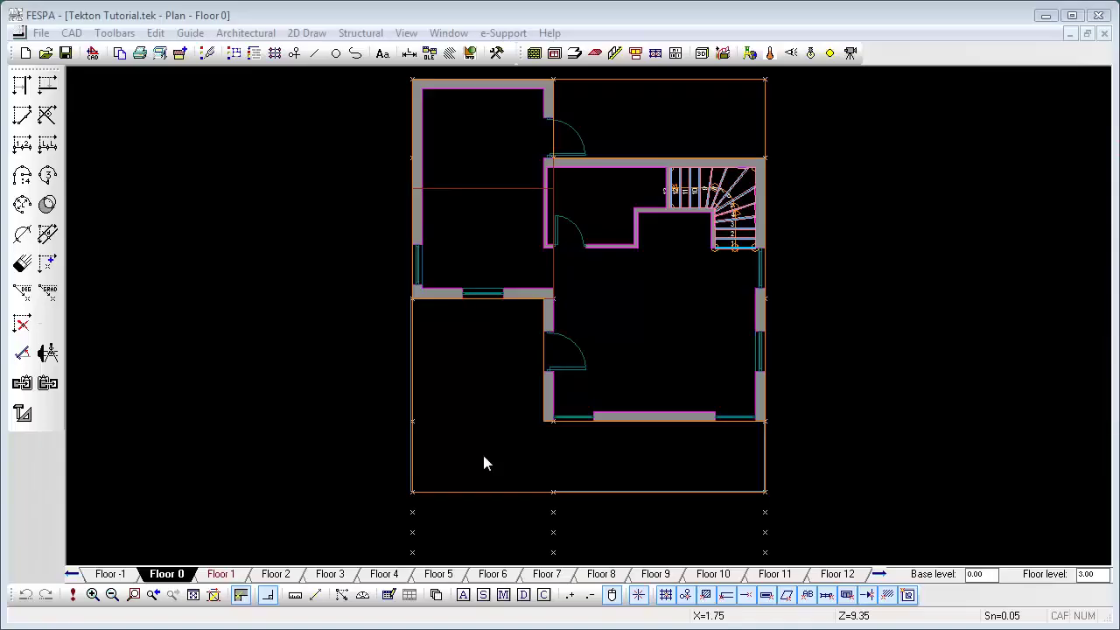
Dimension corner to corner below the plan: 0.25, 1.00, 1.00, 1.00, 0.25, 5.00, 0.25
{"action": "scroll", "coordinate": [482, 451], "scroll_direction": "up", "scroll_amount": 3}
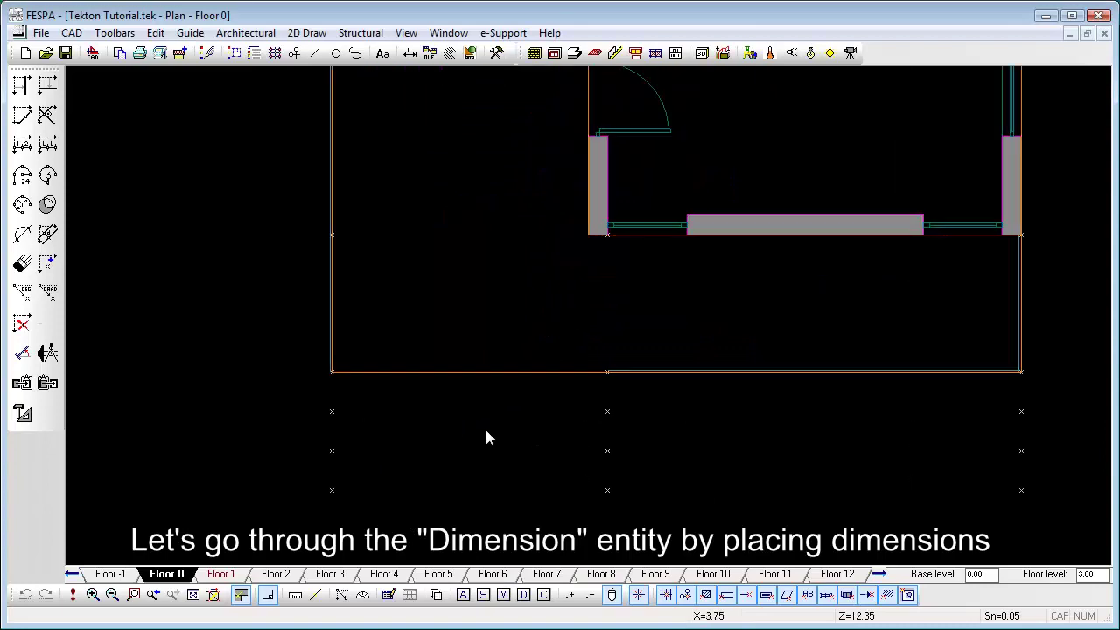
{"action": "scroll", "coordinate": [492, 366], "scroll_direction": "down", "scroll_amount": 2}
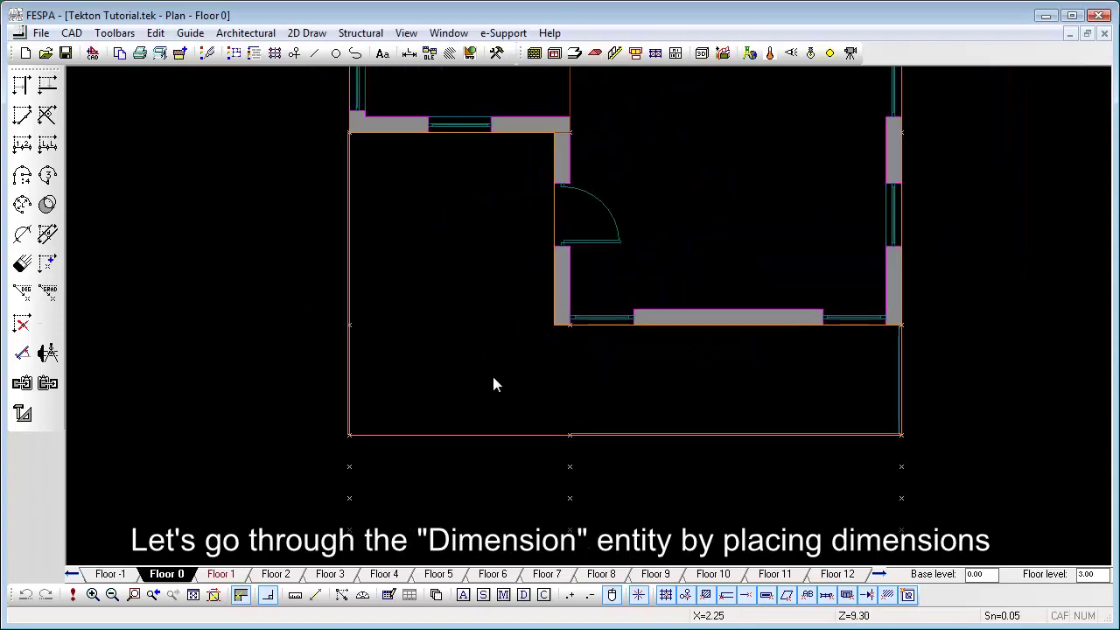
{"action": "left_click", "coordinate": [408, 53]}
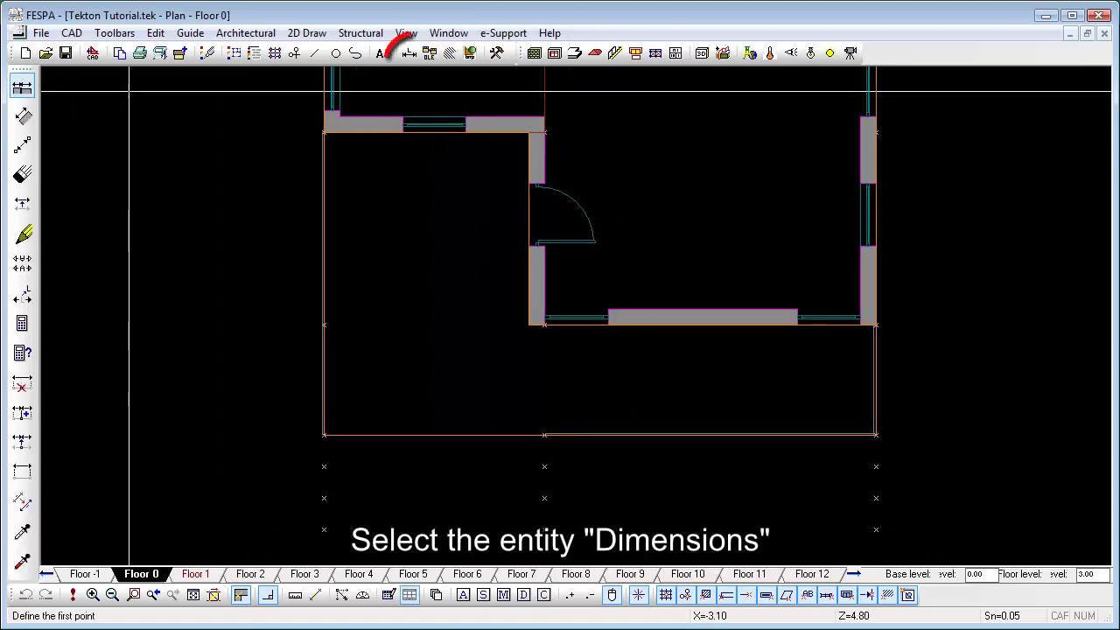
{"action": "left_click", "coordinate": [22, 88]}
{"action": "left_click", "coordinate": [23, 88]}
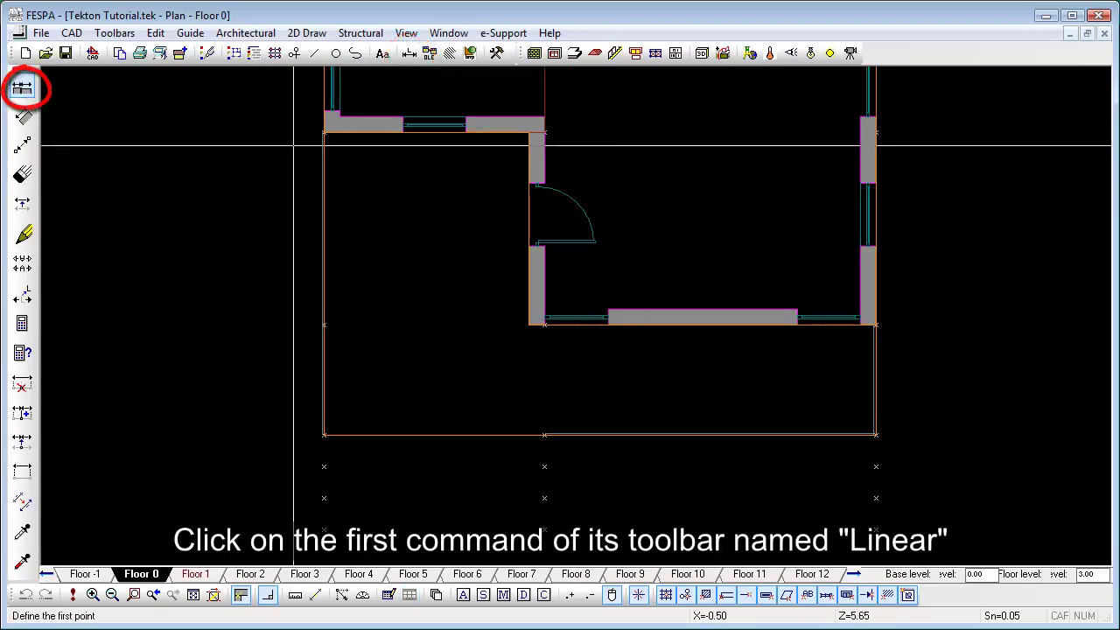
{"action": "left_click", "coordinate": [325, 133]}
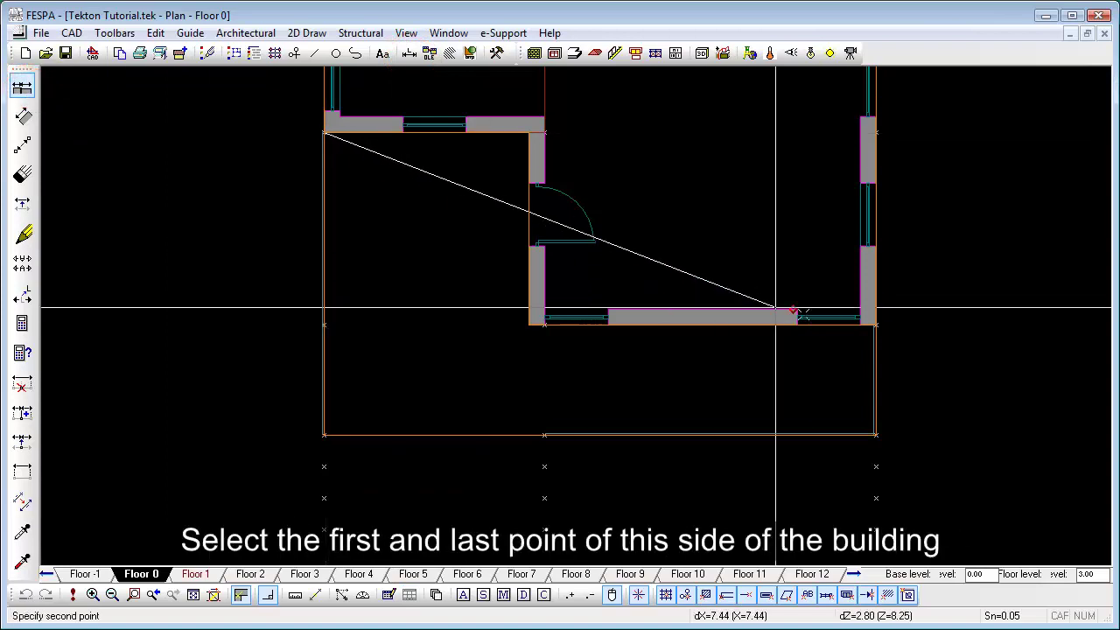
{"action": "left_click", "coordinate": [875, 325]}
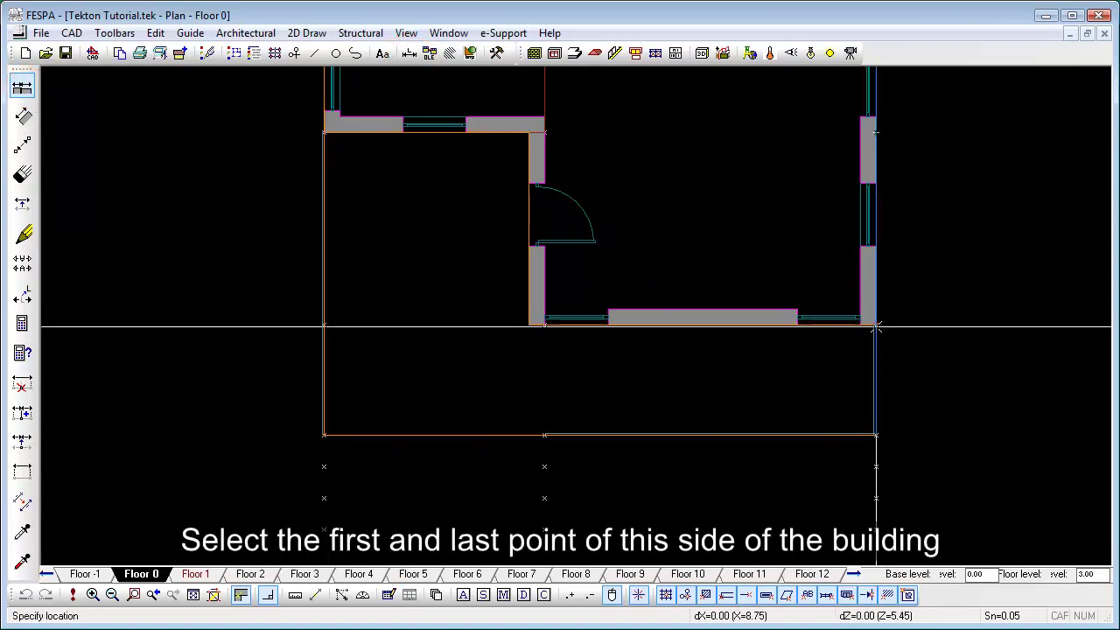
{"action": "left_click", "coordinate": [875, 466]}
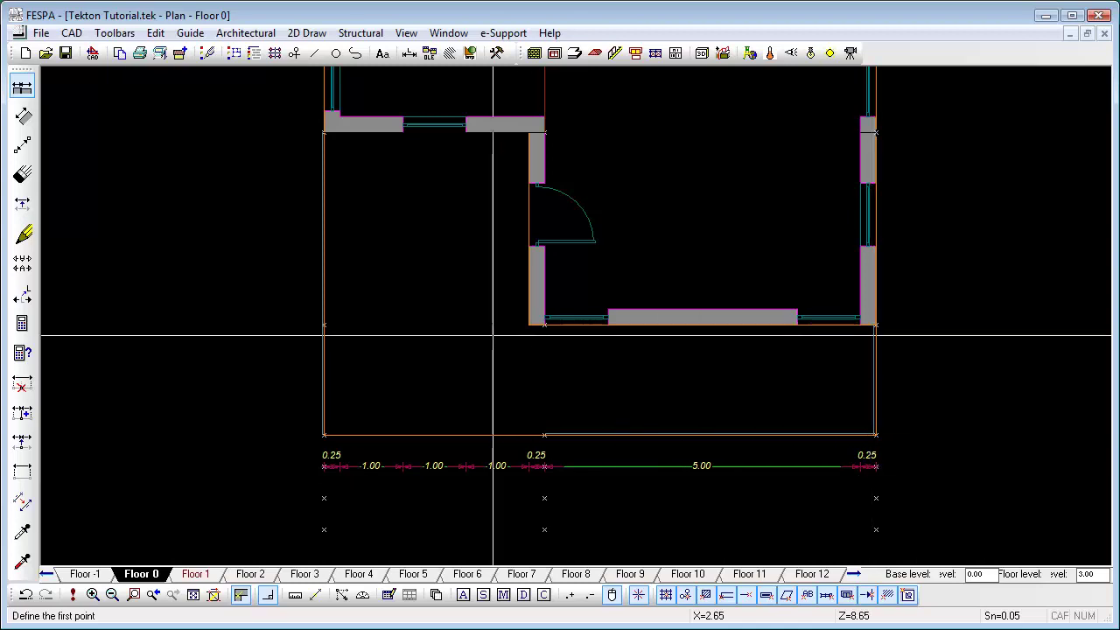
Add a second row of two-point dimensions reading 3.25 and 5.50 under the first row
{"action": "left_click", "coordinate": [22, 145]}
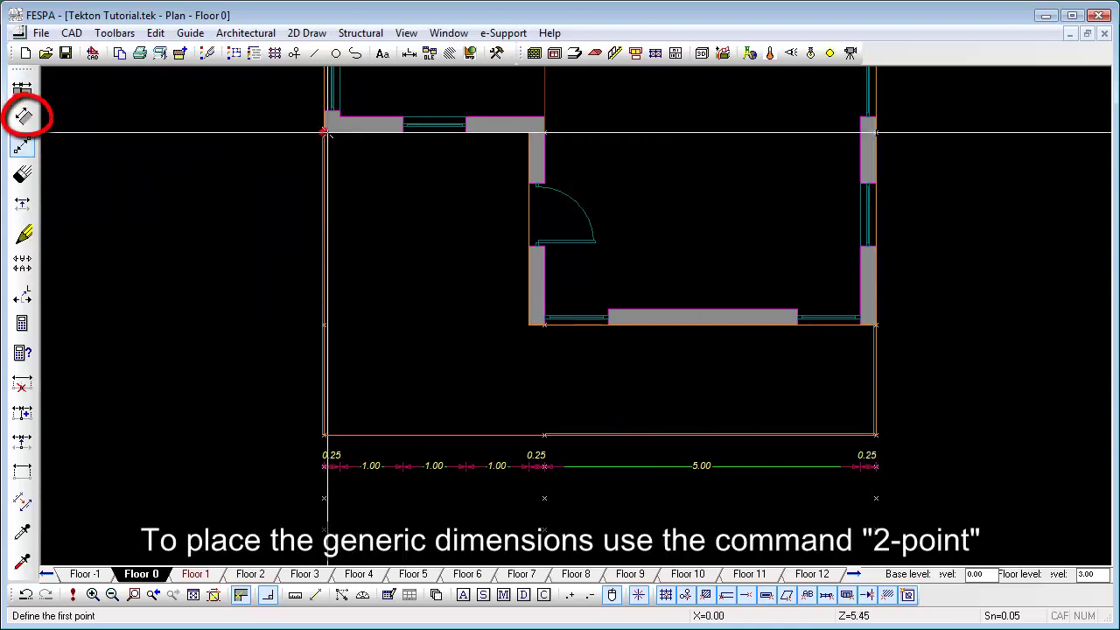
{"action": "left_click", "coordinate": [324, 133]}
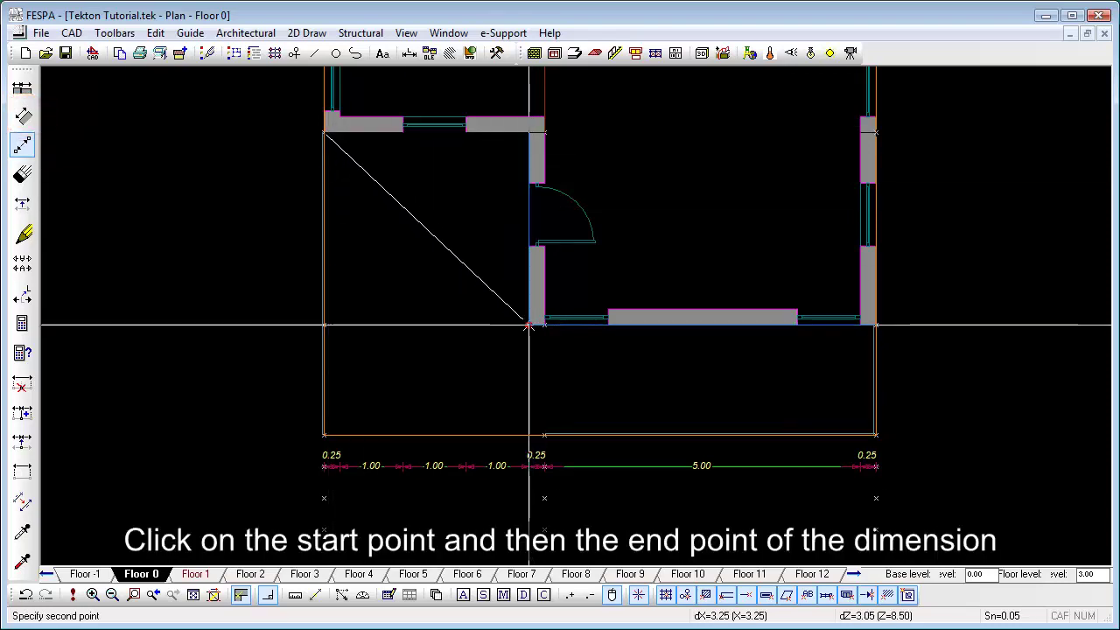
{"action": "left_click", "coordinate": [530, 324]}
{"action": "left_click", "coordinate": [544, 497]}
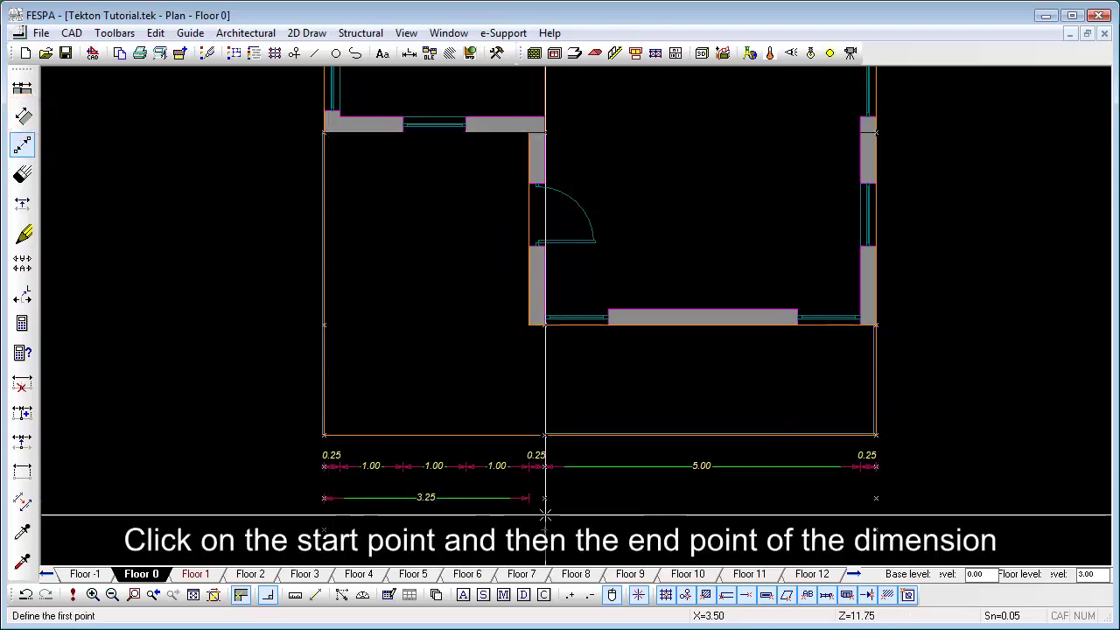
{"action": "left_click", "coordinate": [528, 327]}
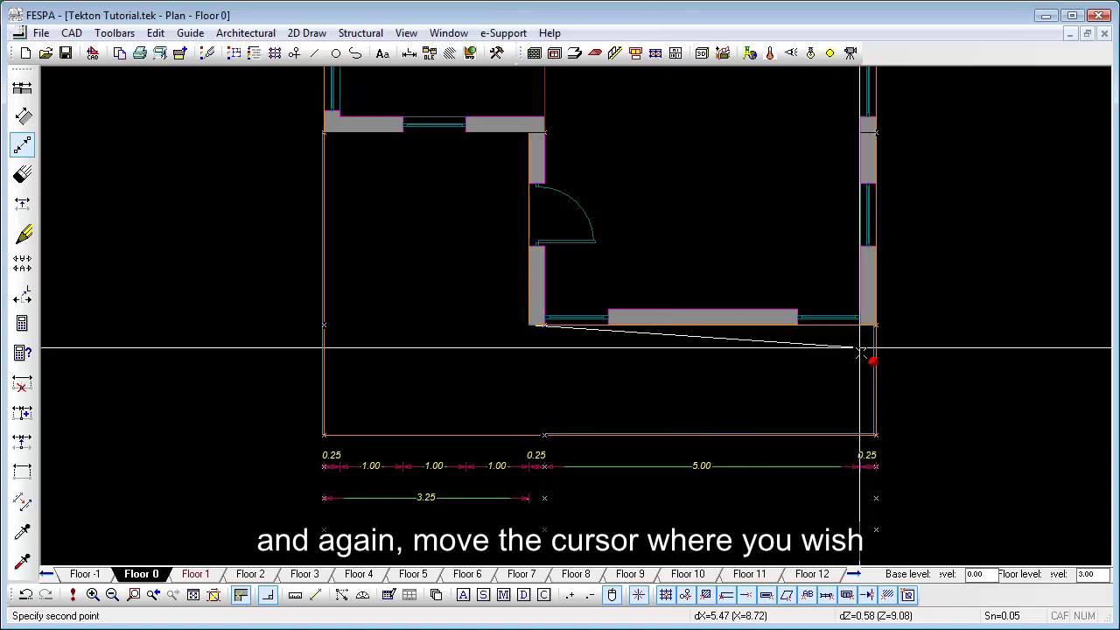
{"action": "left_click", "coordinate": [877, 327]}
{"action": "left_click", "coordinate": [874, 499]}
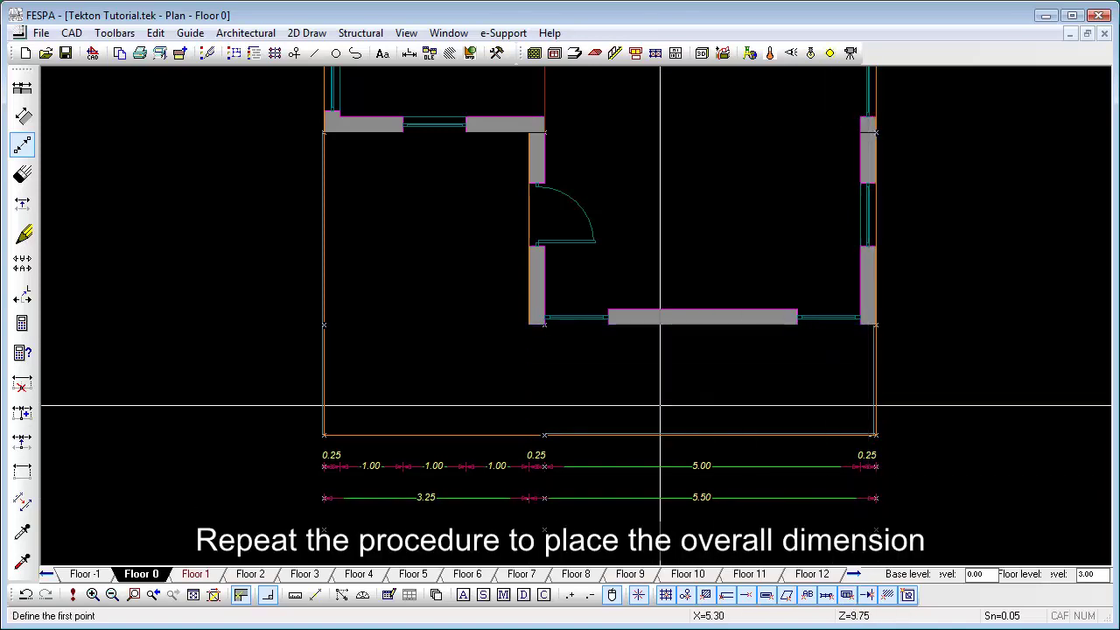
Add the overall 8.75 dimension corner to corner as the lowest row
{"action": "left_click", "coordinate": [325, 133]}
{"action": "left_click", "coordinate": [876, 325]}
{"action": "left_click", "coordinate": [877, 531]}
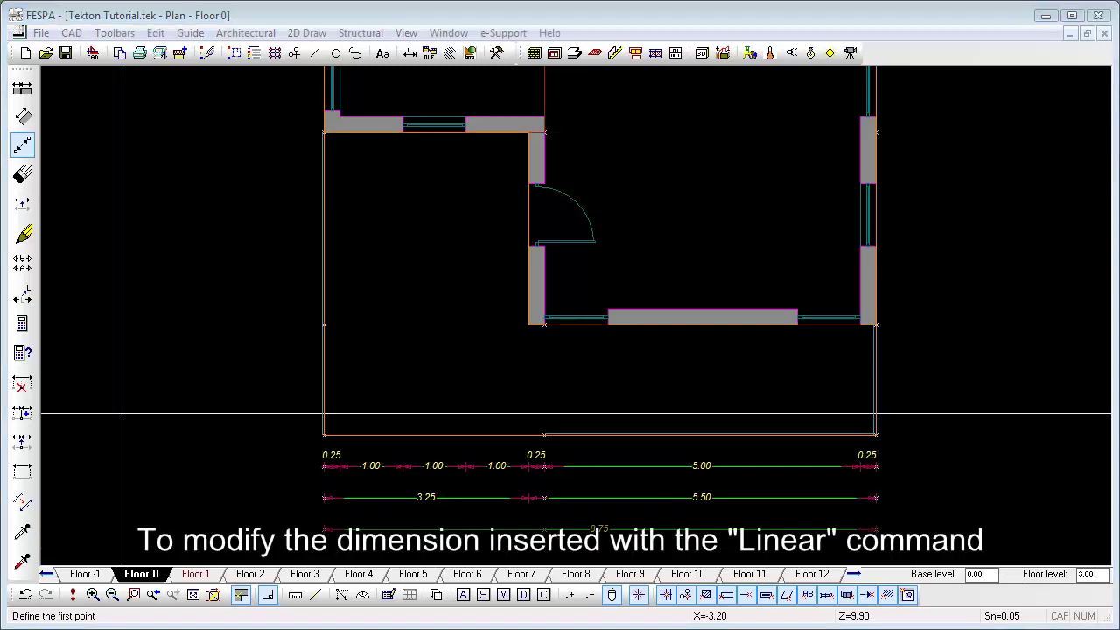
Add points at both window edges to split 5.00 into 1.00, 3.00, 1.00, then zoom to extents
{"action": "left_click", "coordinate": [24, 413]}
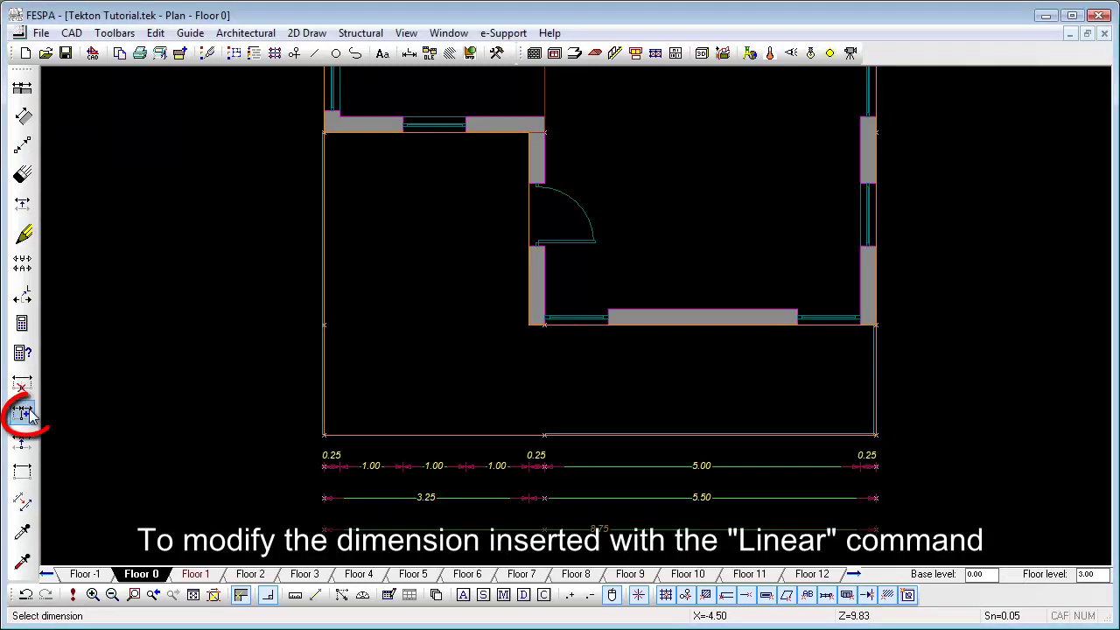
{"action": "left_click", "coordinate": [598, 466]}
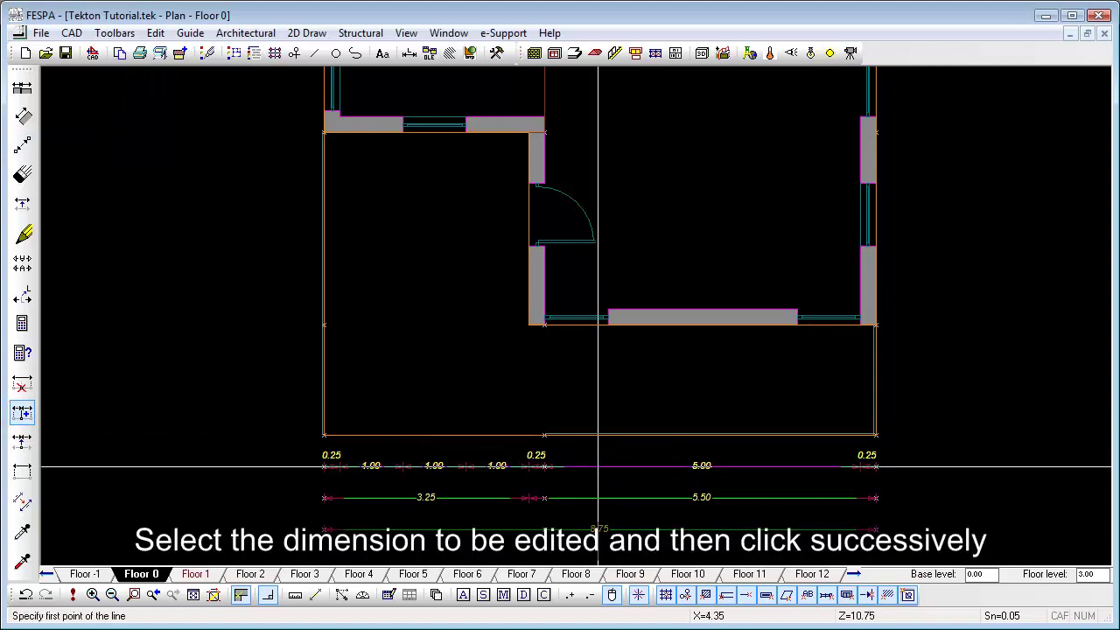
{"action": "left_click", "coordinate": [612, 324]}
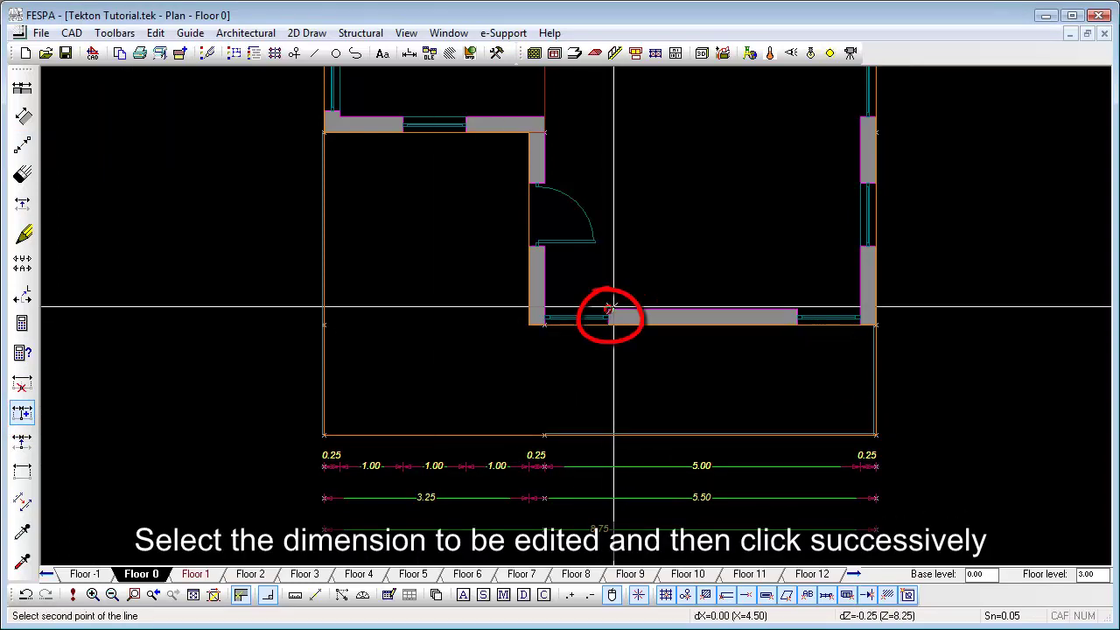
{"action": "left_click", "coordinate": [611, 317]}
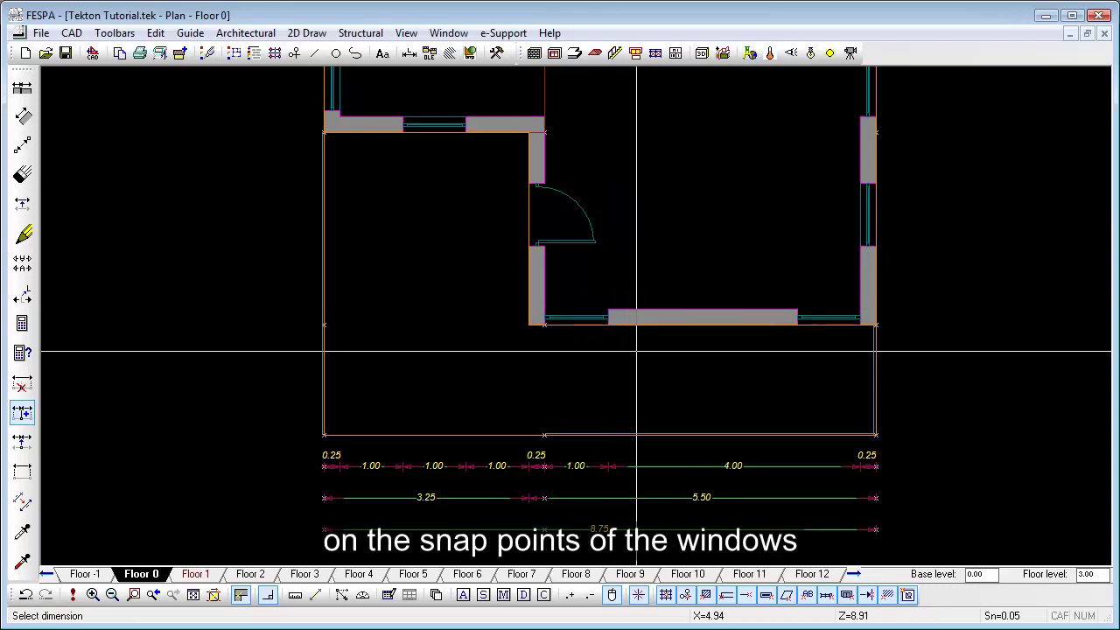
{"action": "left_click", "coordinate": [772, 466]}
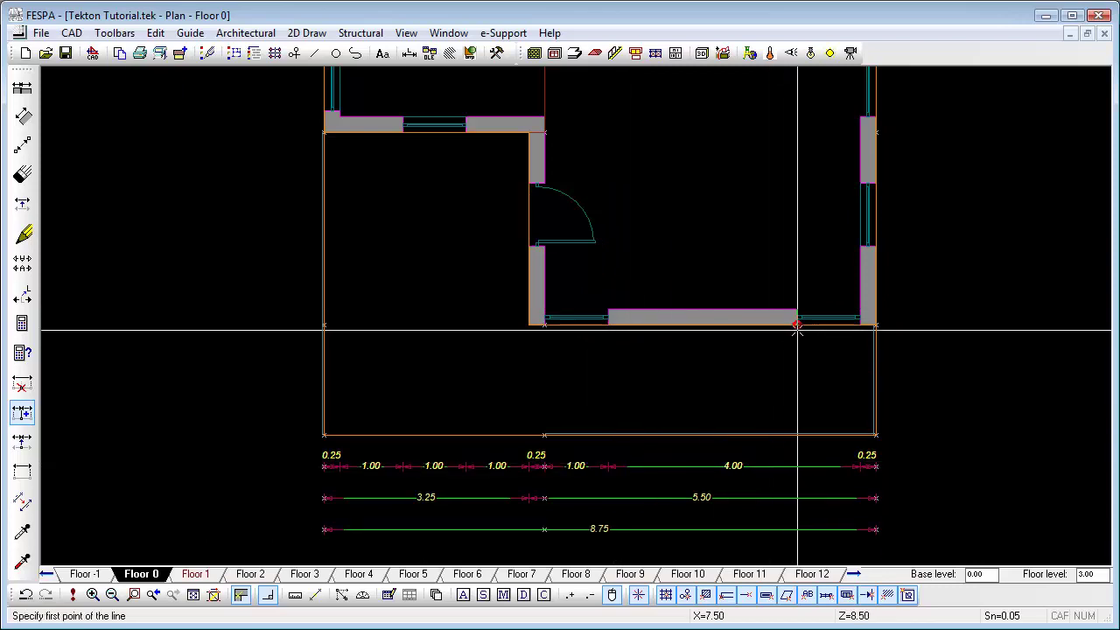
{"action": "left_click", "coordinate": [798, 325]}
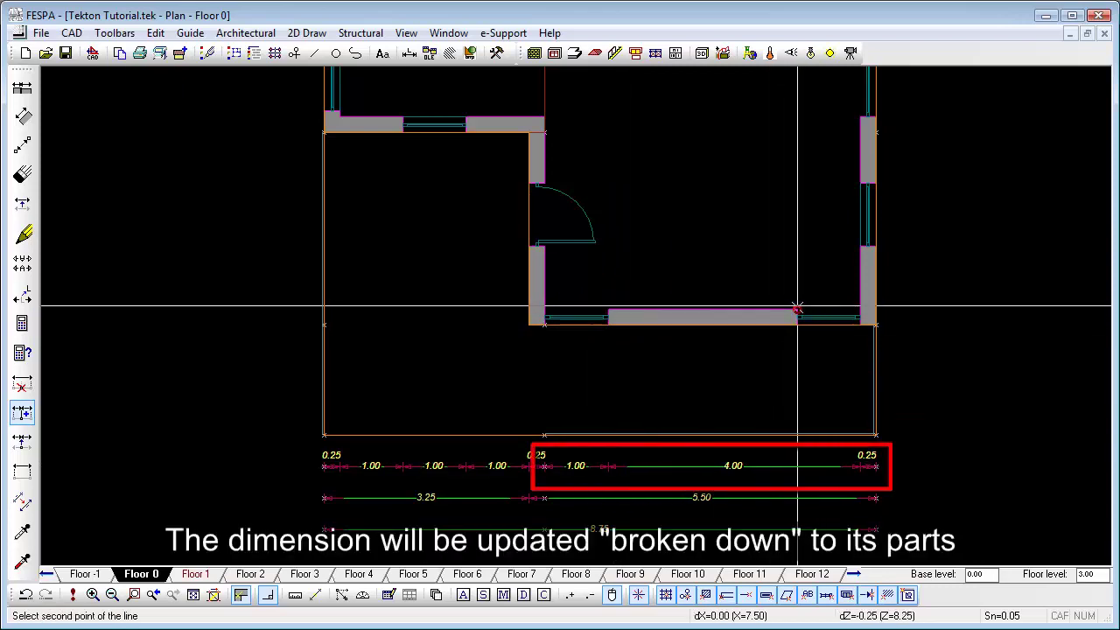
{"action": "left_click", "coordinate": [797, 308]}
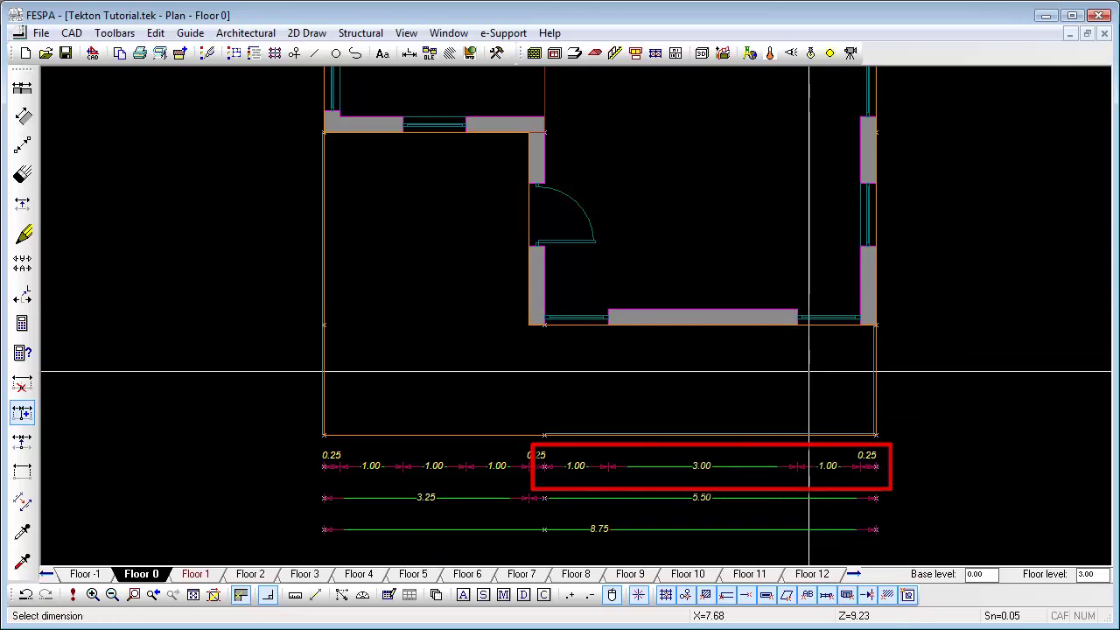
{"action": "left_click", "coordinate": [194, 595]}
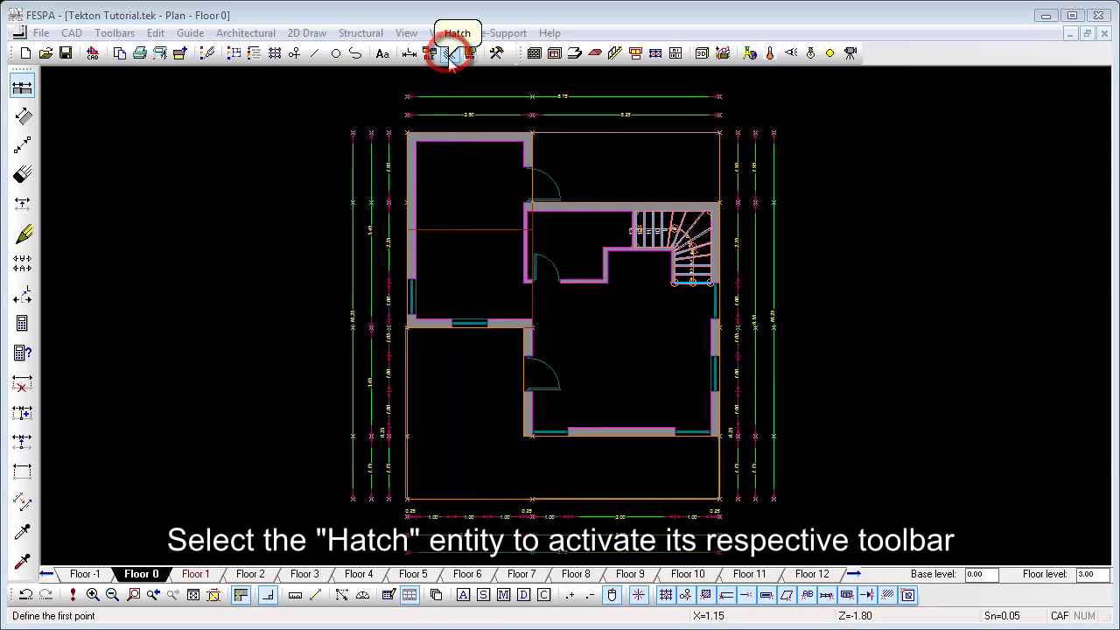
In hatch properties, keep the Lines pattern with 0.1000 X and Z size factors
{"action": "left_click", "coordinate": [450, 55]}
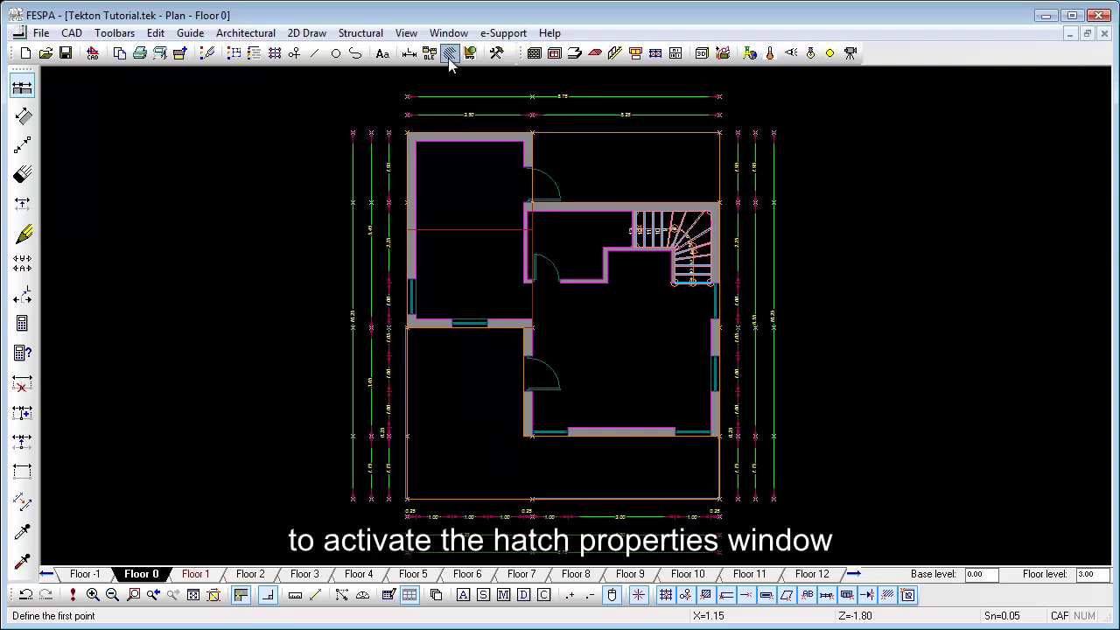
{"action": "left_click", "coordinate": [449, 55]}
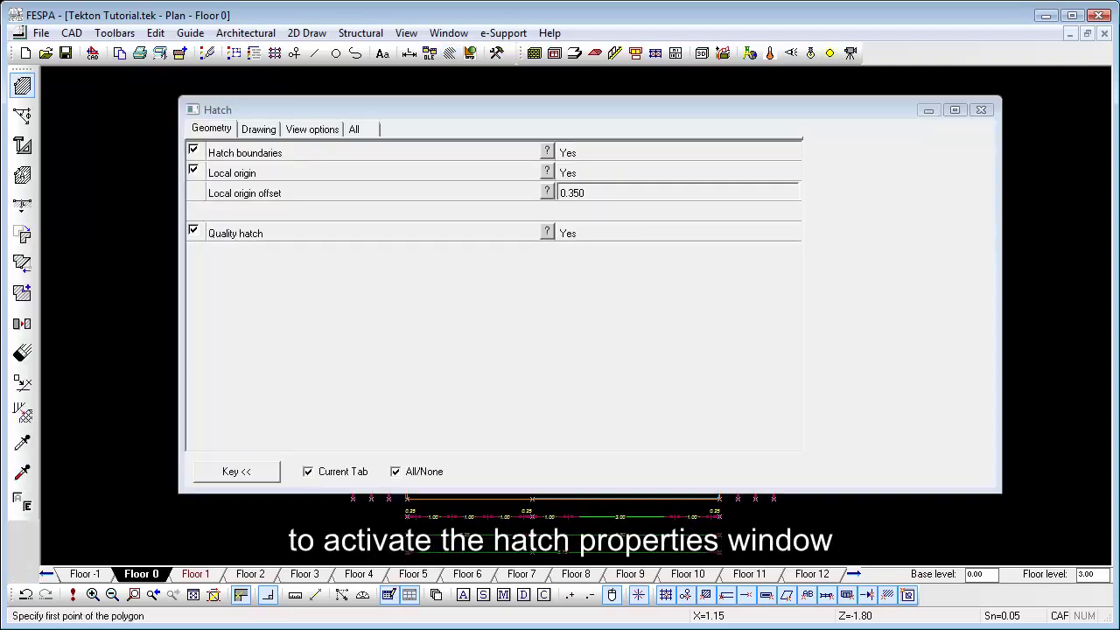
{"action": "left_click", "coordinate": [265, 131]}
{"action": "left_click", "coordinate": [587, 217]}
{"action": "left_click", "coordinate": [723, 250]}
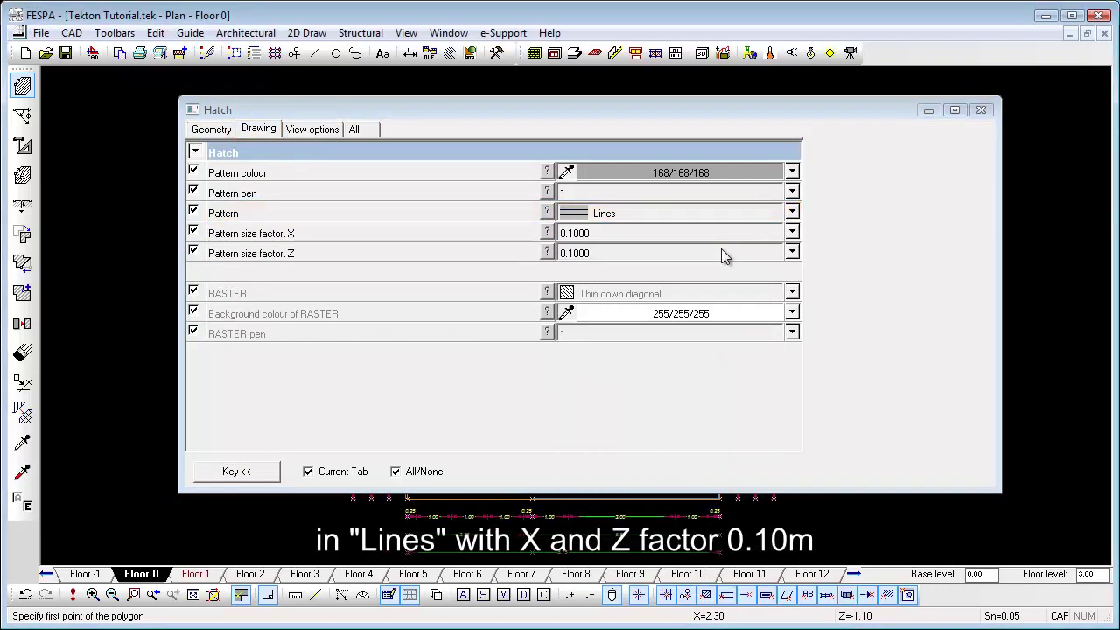
{"action": "left_click", "coordinate": [981, 111]}
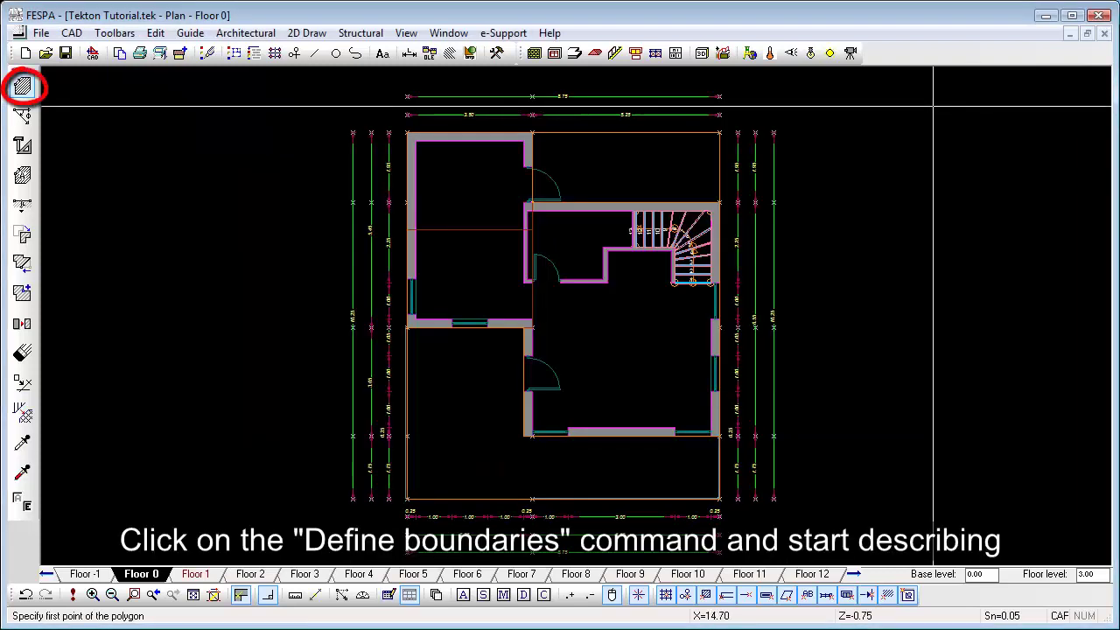
Hatch the upper-left room by outlining its four corners, with horizontal hatch lines
{"action": "left_click", "coordinate": [23, 85]}
{"action": "left_click", "coordinate": [423, 126]}
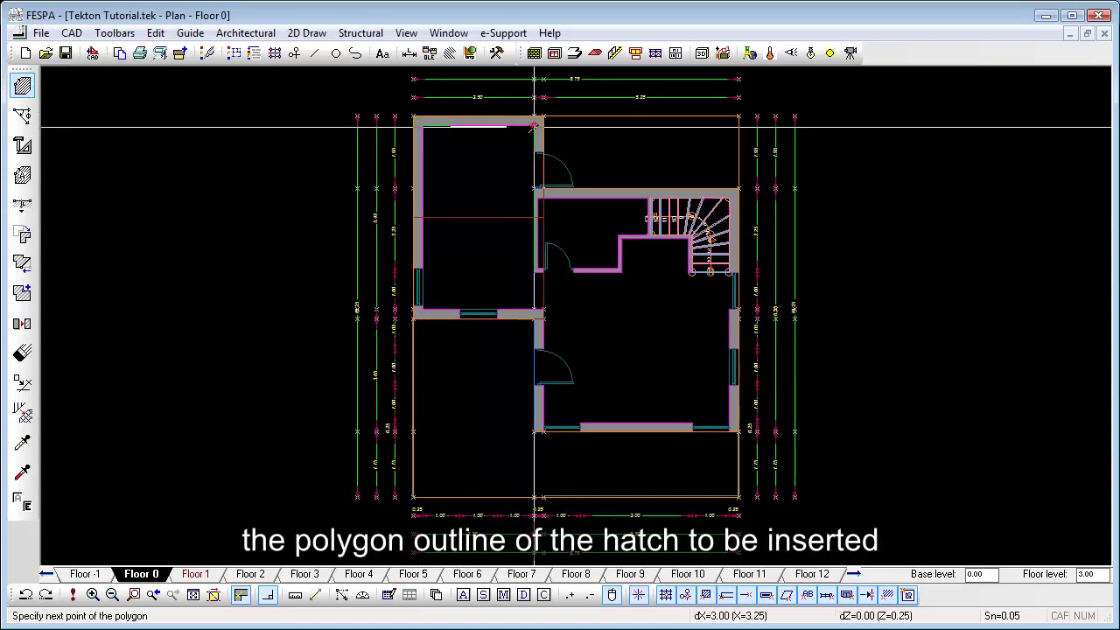
{"action": "left_click", "coordinate": [535, 127]}
{"action": "left_click", "coordinate": [536, 308]}
{"action": "left_click", "coordinate": [414, 308]}
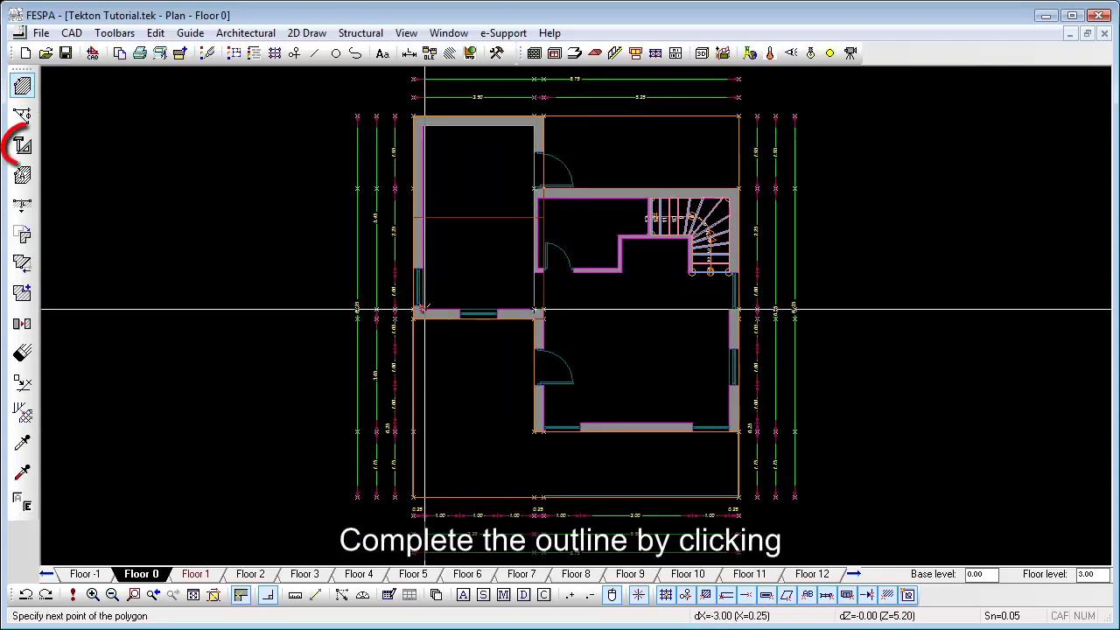
{"action": "left_click", "coordinate": [23, 146]}
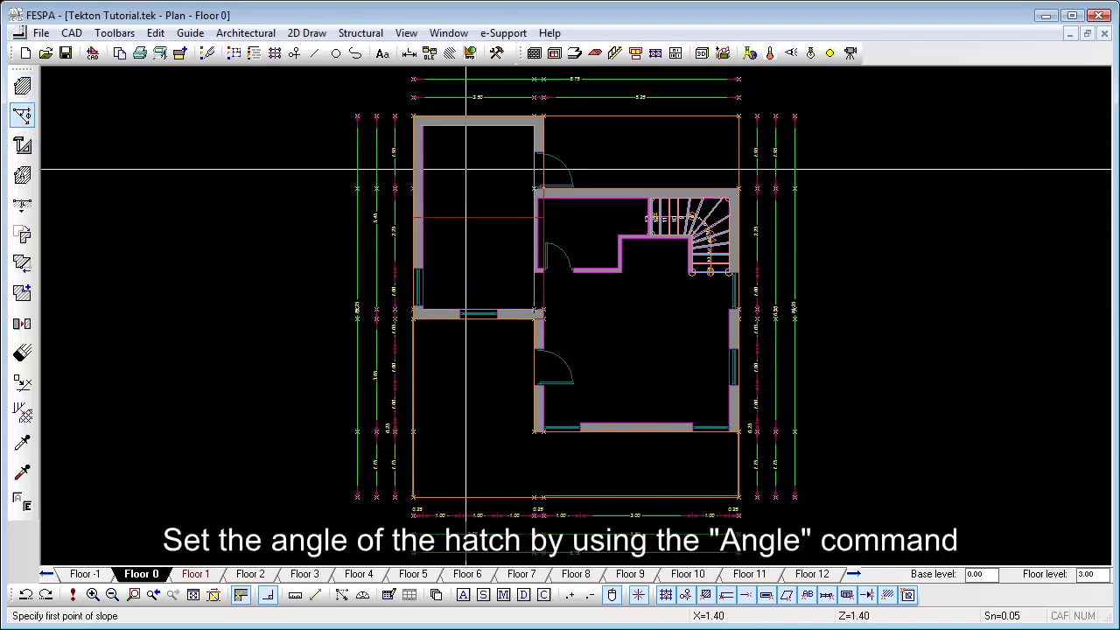
{"action": "left_click", "coordinate": [424, 251]}
{"action": "left_click", "coordinate": [467, 254]}
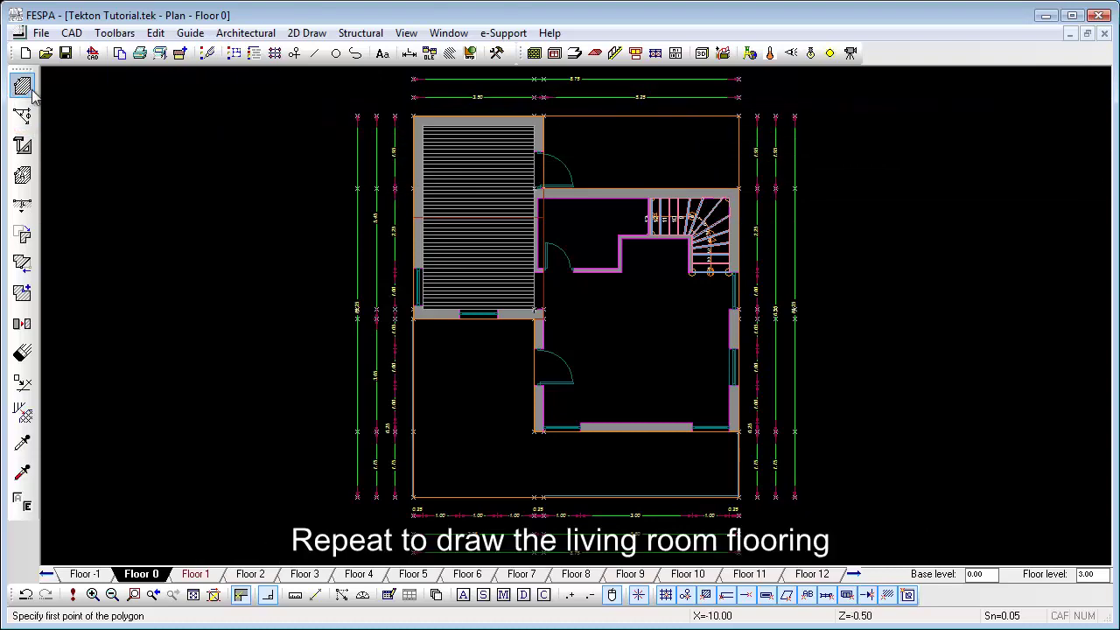
Outline the living room around the staircase and bathroom notch and fill it with line hatch
{"action": "scroll", "coordinate": [630, 307], "scroll_direction": "up", "scroll_amount": 1}
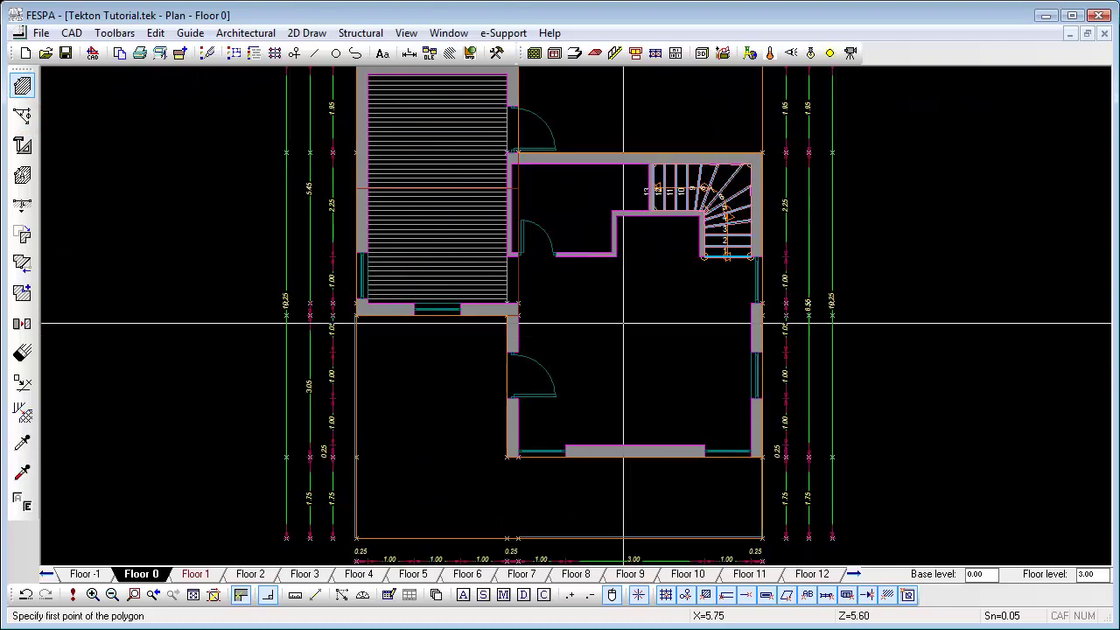
{"action": "scroll", "coordinate": [612, 303], "scroll_direction": "up", "scroll_amount": 2}
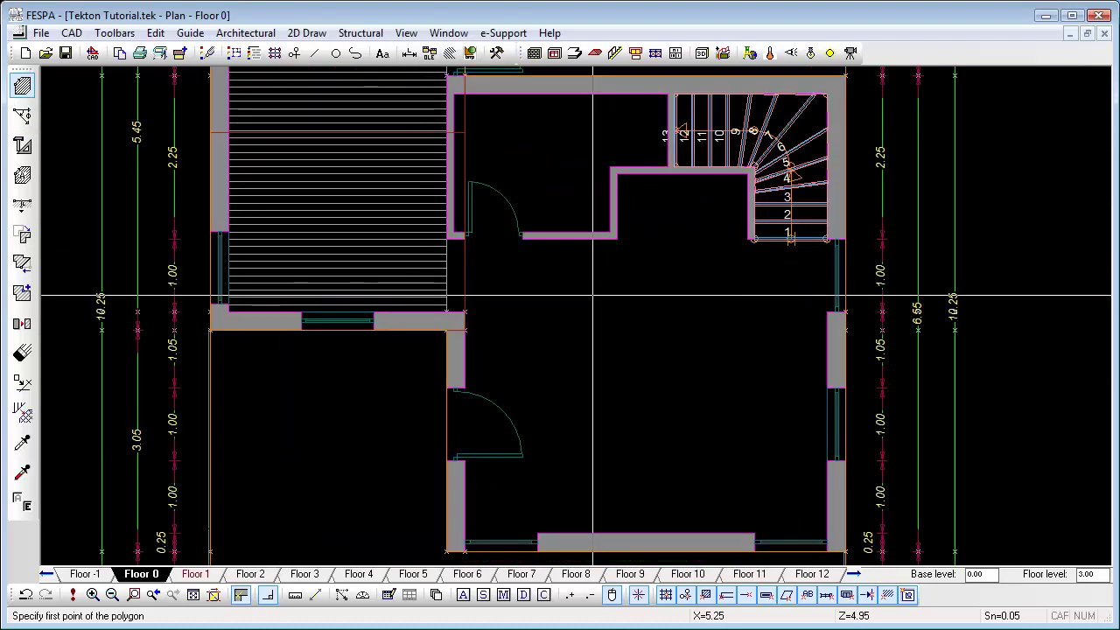
{"action": "left_click", "coordinate": [465, 243]}
{"action": "left_click", "coordinate": [464, 534]}
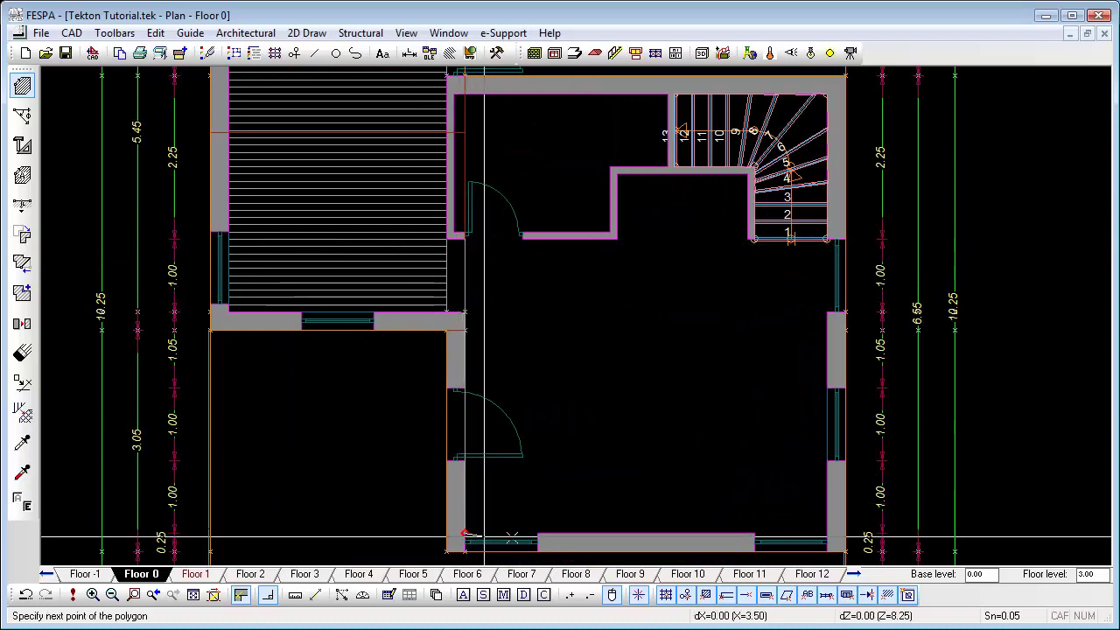
{"action": "left_click", "coordinate": [827, 534]}
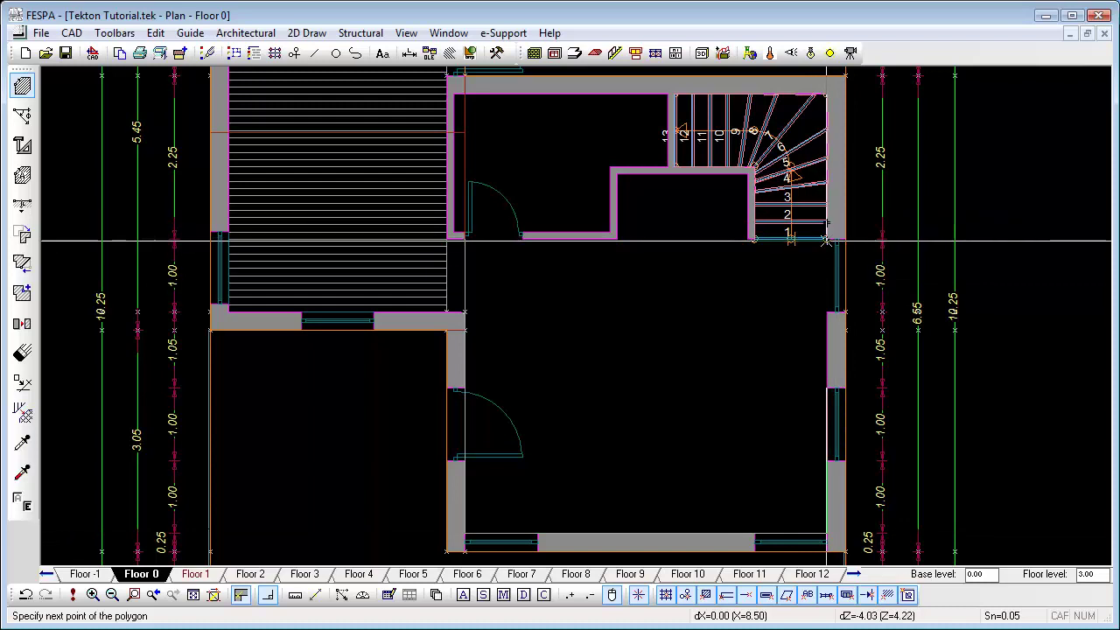
{"action": "left_click", "coordinate": [827, 240]}
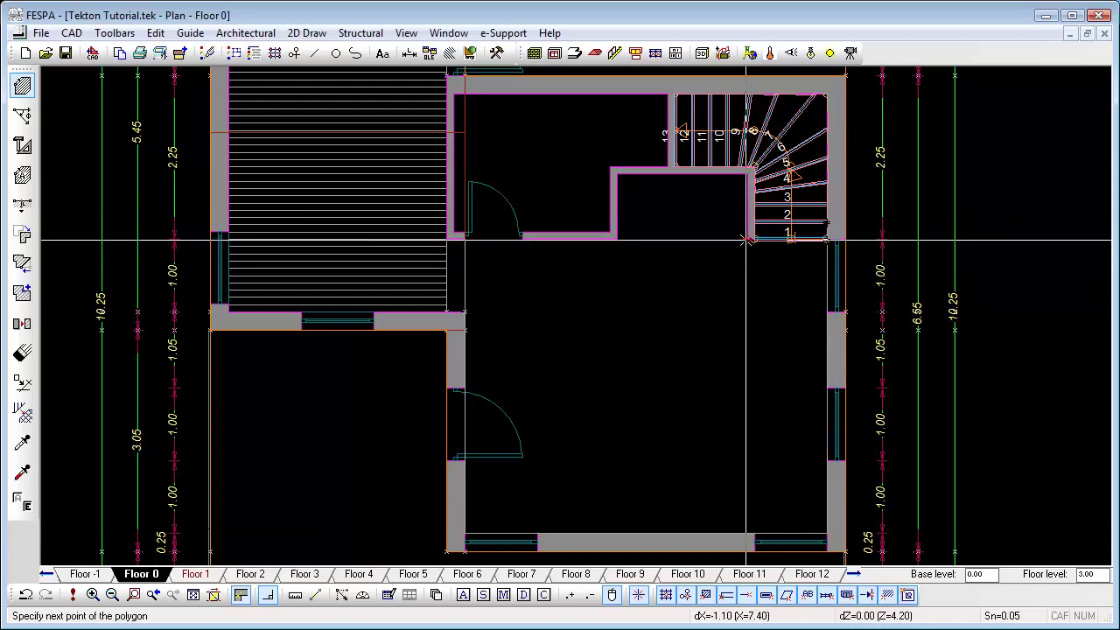
{"action": "left_click", "coordinate": [747, 240]}
{"action": "left_click", "coordinate": [746, 178]}
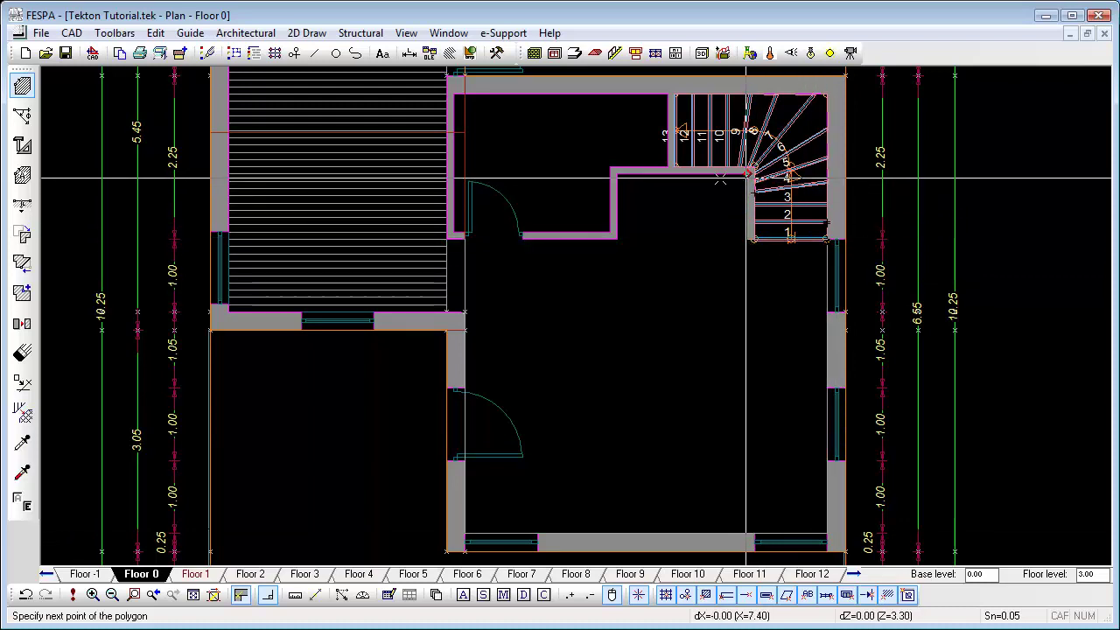
{"action": "left_click", "coordinate": [617, 177]}
{"action": "left_click", "coordinate": [617, 240]}
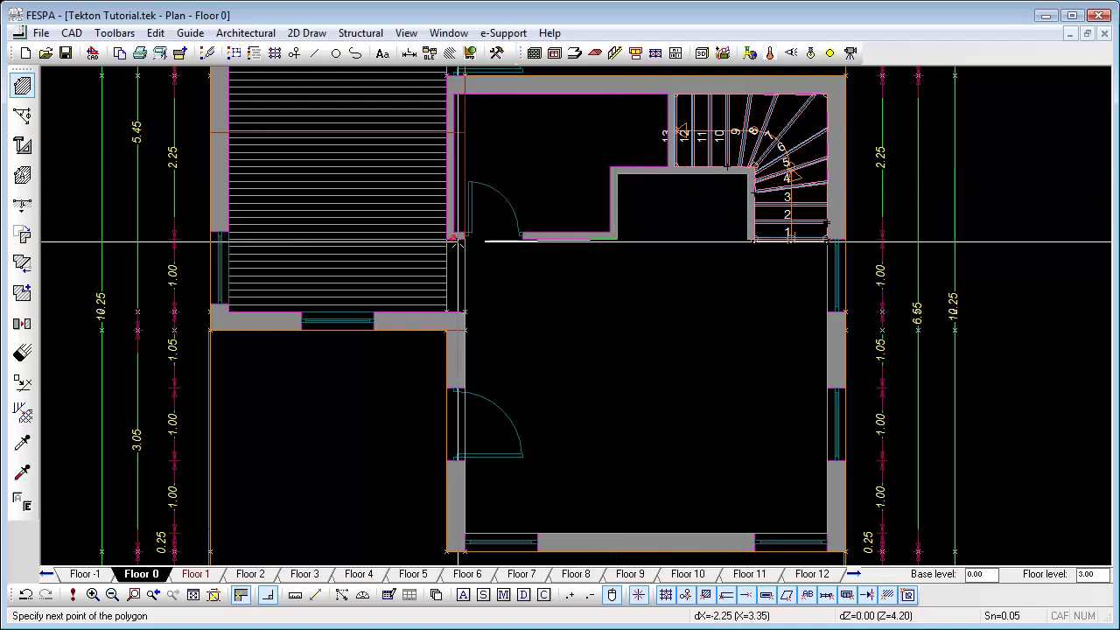
{"action": "left_click", "coordinate": [451, 239]}
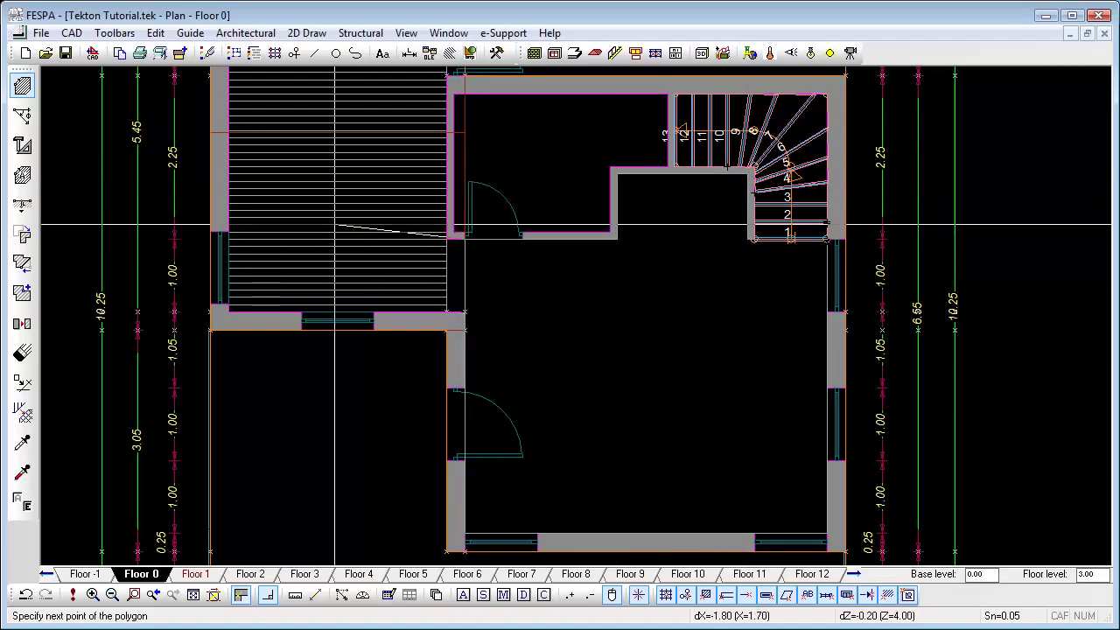
{"action": "left_click", "coordinate": [22, 114]}
{"action": "left_click", "coordinate": [608, 297]}
{"action": "left_click", "coordinate": [607, 398]}
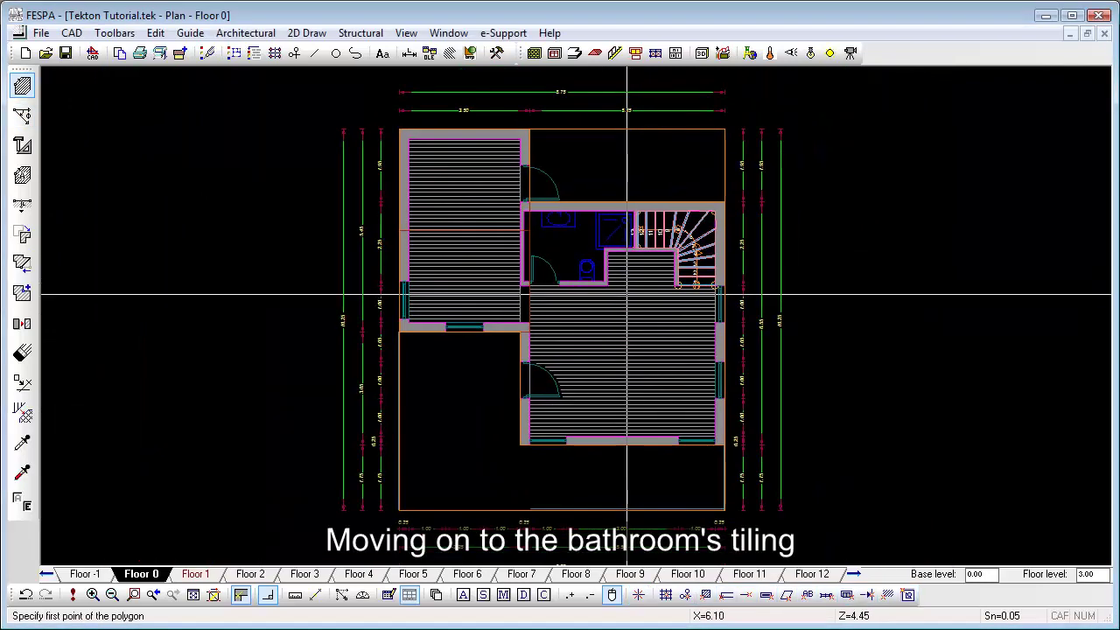
In hatch properties, choose Ceramics 1 and enter 0.25 for both X and Z size factors
{"action": "scroll", "coordinate": [612, 263], "scroll_direction": "up", "scroll_amount": 2}
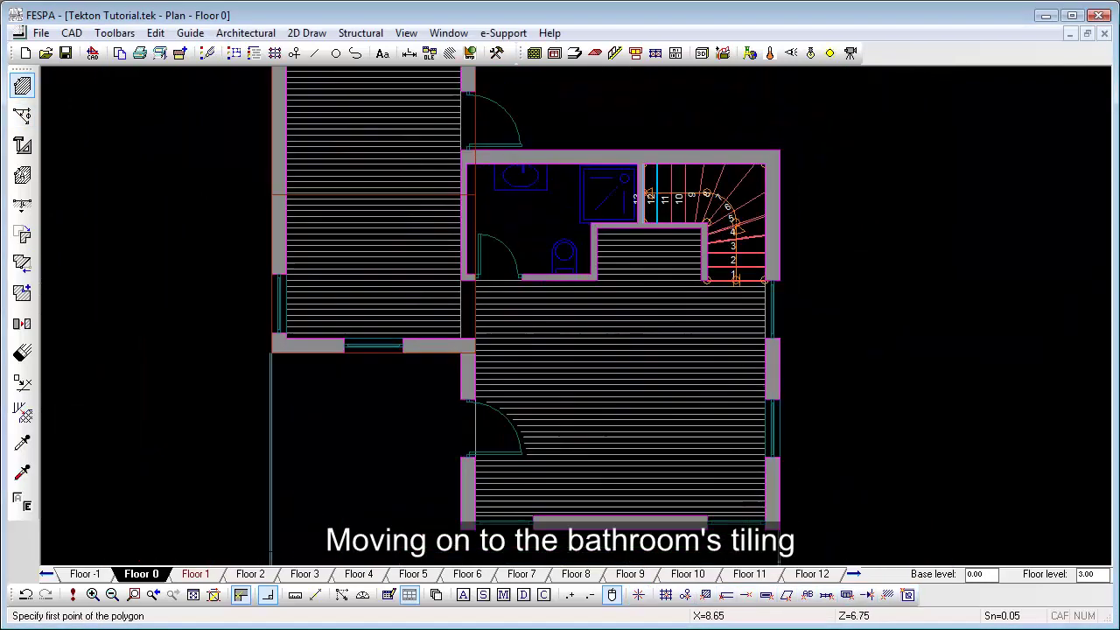
{"action": "scroll", "coordinate": [628, 295], "scroll_direction": "up", "scroll_amount": 3}
{"action": "right_click", "coordinate": [649, 264]}
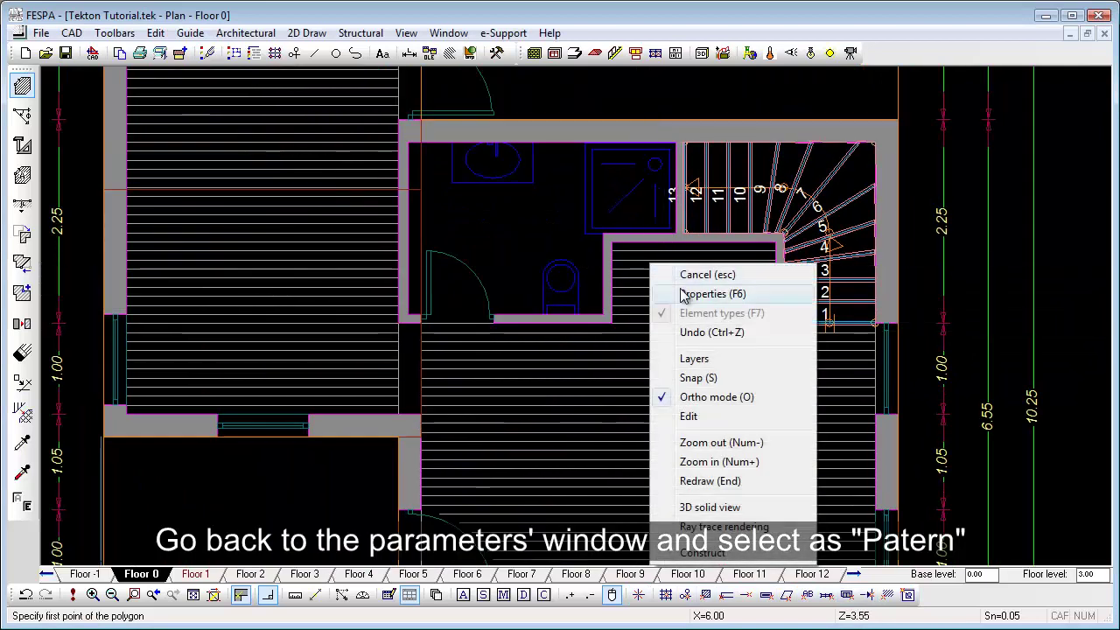
{"action": "left_click", "coordinate": [685, 294]}
{"action": "left_click", "coordinate": [575, 209]}
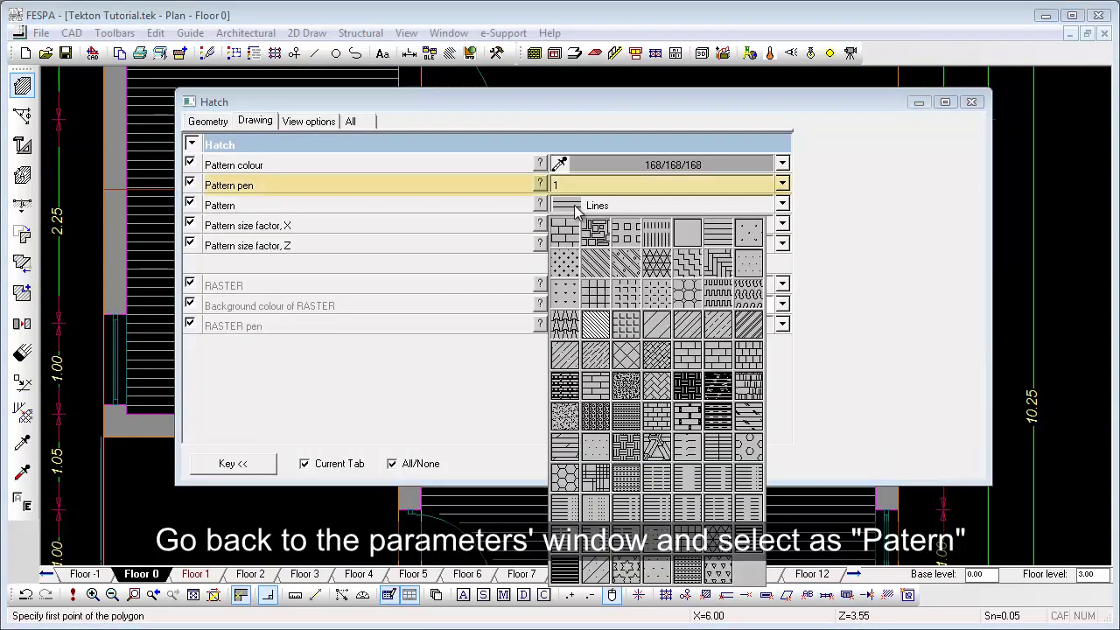
{"action": "left_click", "coordinate": [599, 295]}
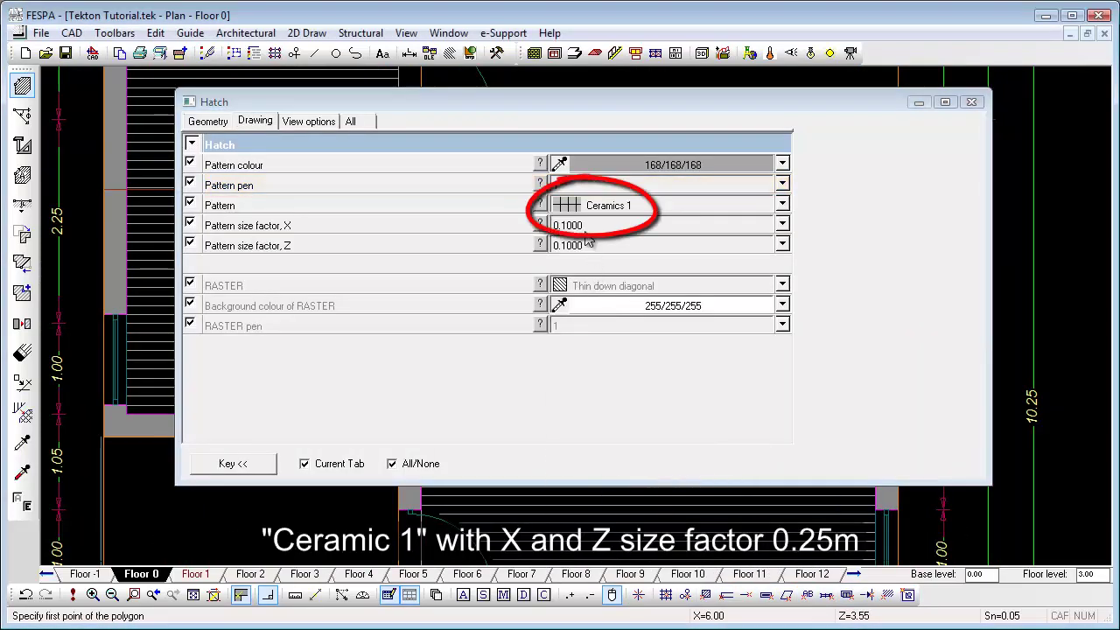
{"action": "left_click", "coordinate": [575, 232]}
{"action": "type", "text": "0.25"}
{"action": "left_click", "coordinate": [574, 235]}
{"action": "type", "text": "0.25"}
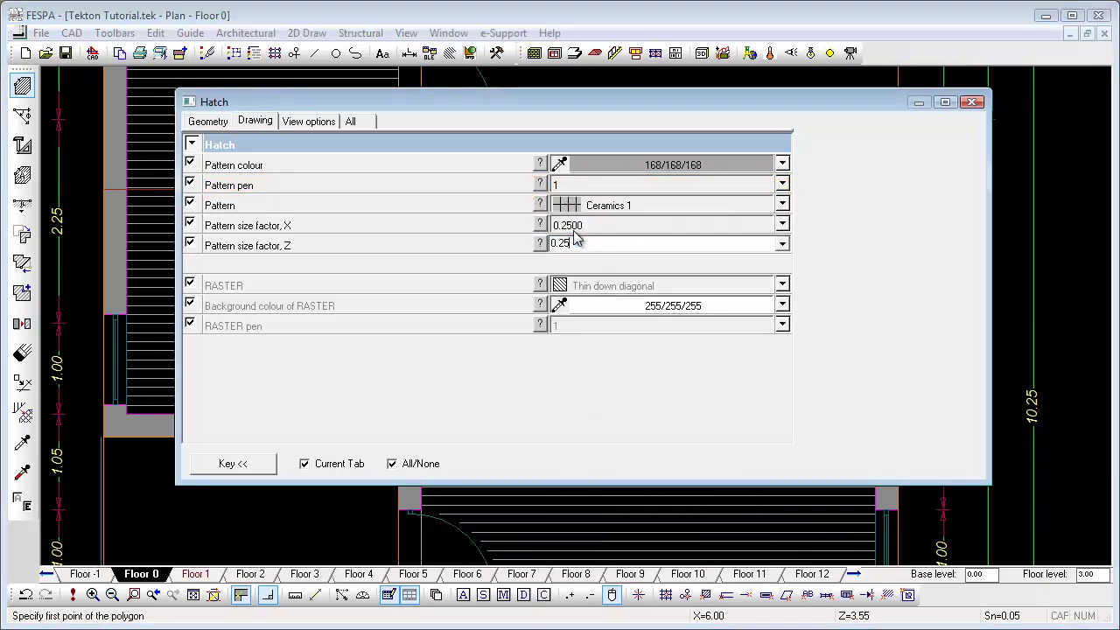
{"action": "key", "text": "Return"}
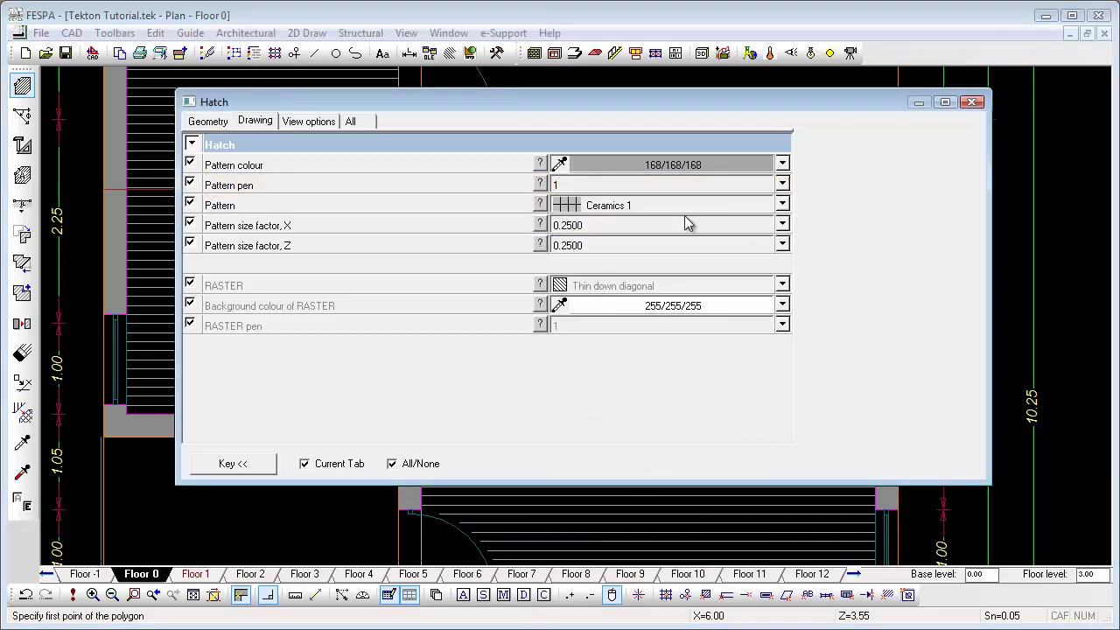
Outline the bathroom's six corners to fill it with Ceramics 1 tiles, then zoom out
{"action": "left_click", "coordinate": [978, 103]}
{"action": "left_click", "coordinate": [407, 143]}
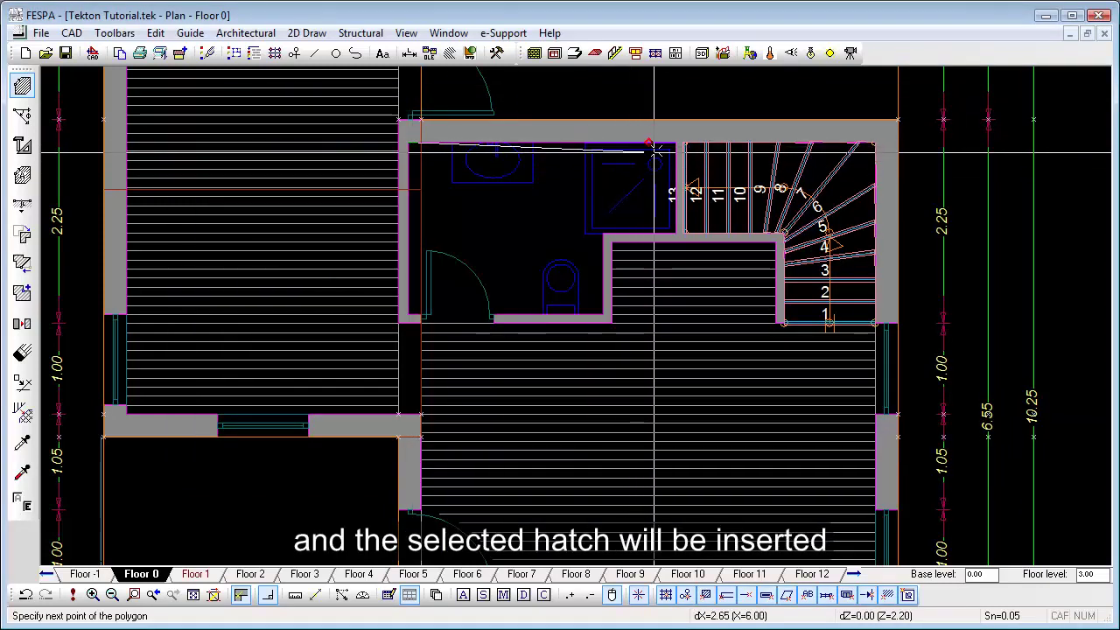
{"action": "left_click", "coordinate": [676, 143]}
{"action": "left_click", "coordinate": [677, 232]}
{"action": "left_click", "coordinate": [604, 233]}
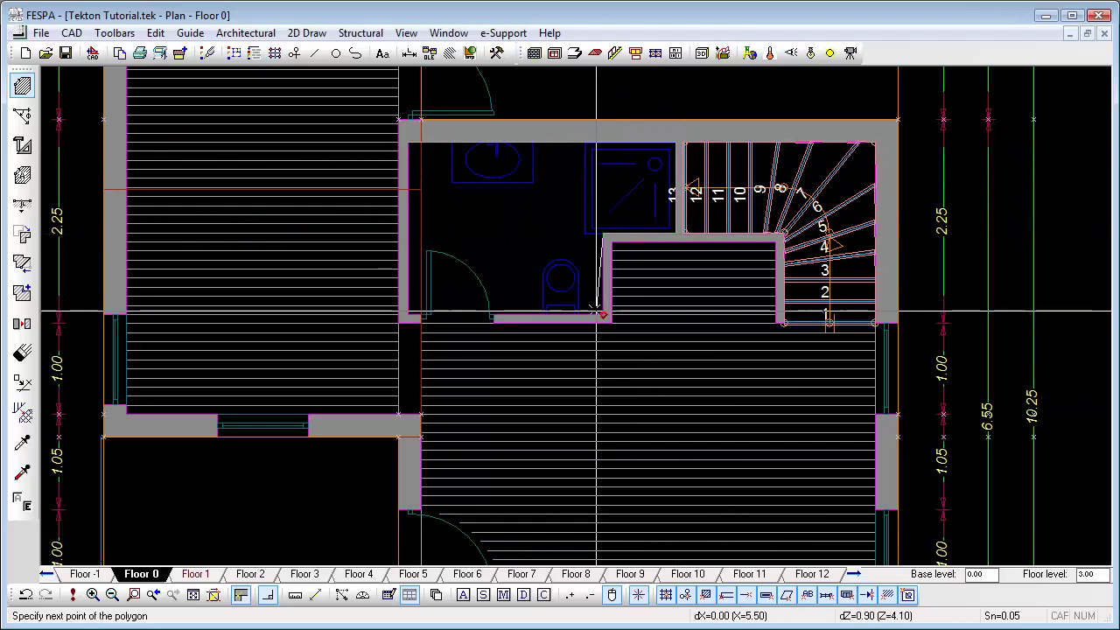
{"action": "left_click", "coordinate": [604, 313]}
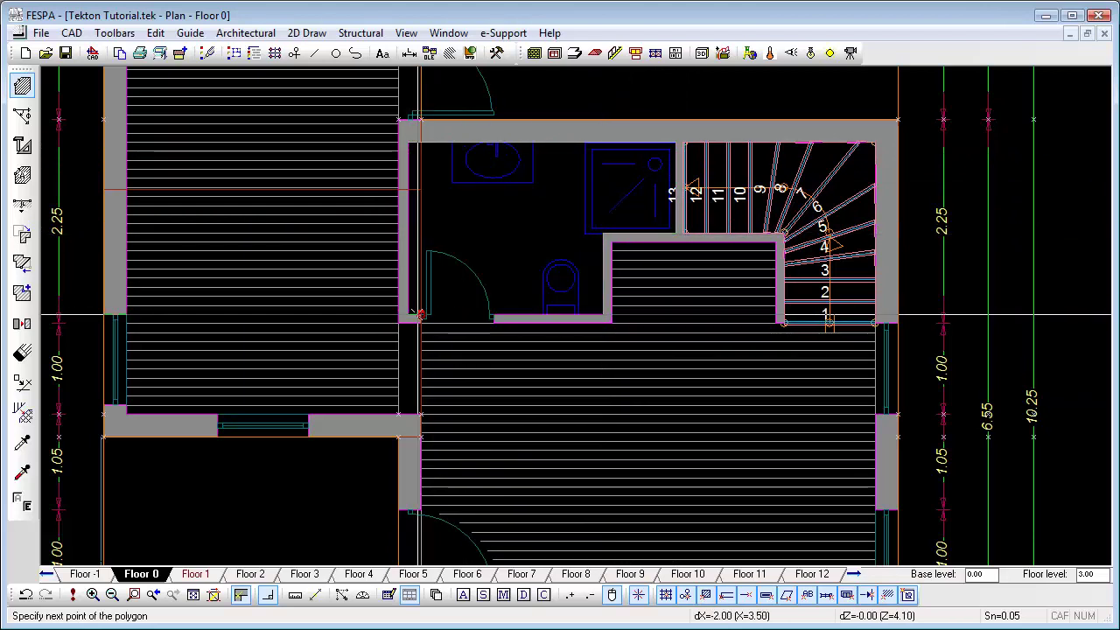
{"action": "left_click", "coordinate": [408, 315]}
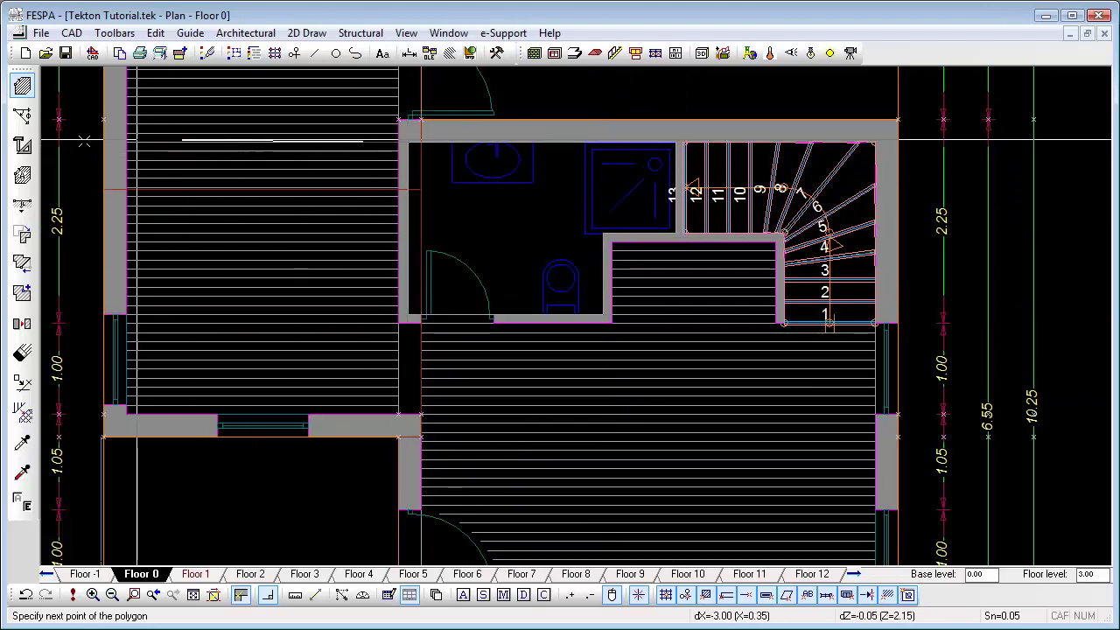
{"action": "left_click", "coordinate": [22, 146]}
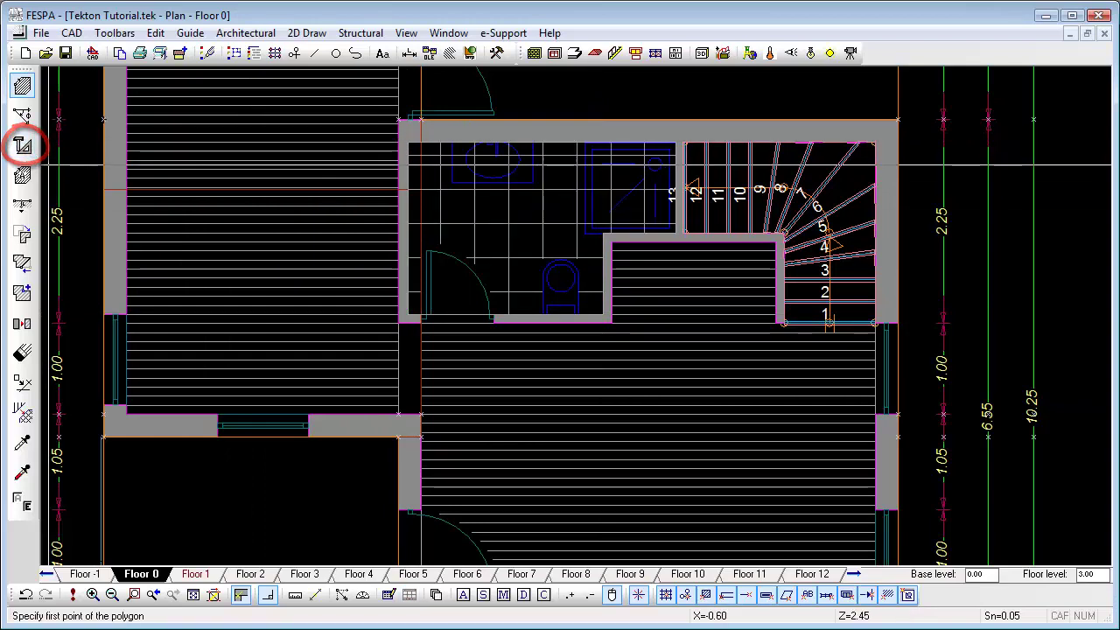
{"action": "scroll", "coordinate": [289, 250], "scroll_direction": "down", "scroll_amount": 5}
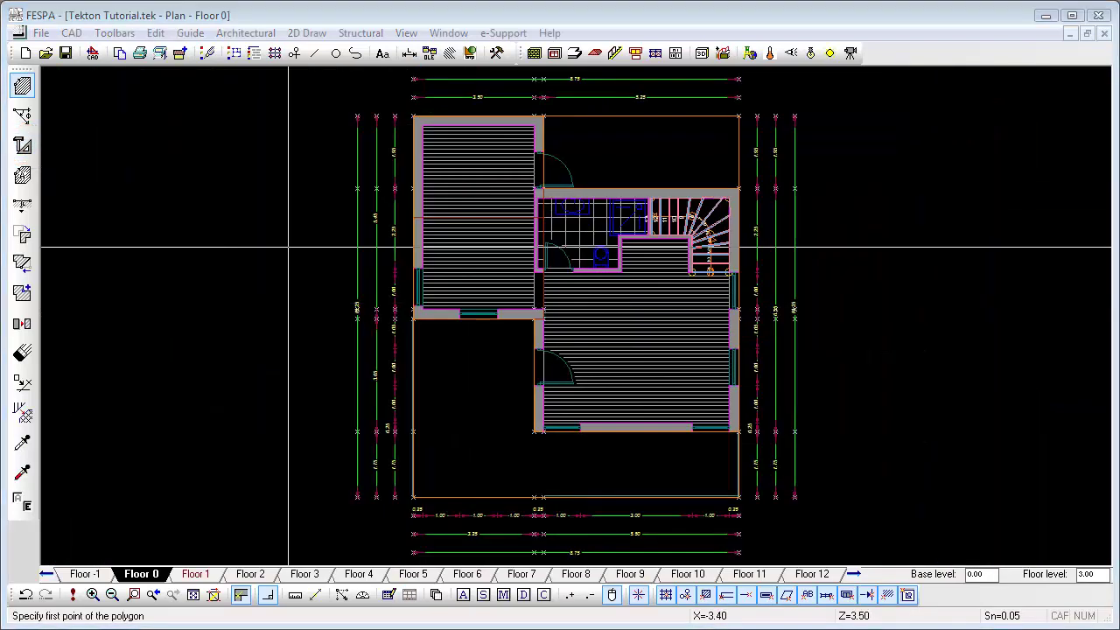
Change the Ceramics 1 X and Z pattern size factors to 0.4 in hatch properties
{"action": "right_click", "coordinate": [288, 250]}
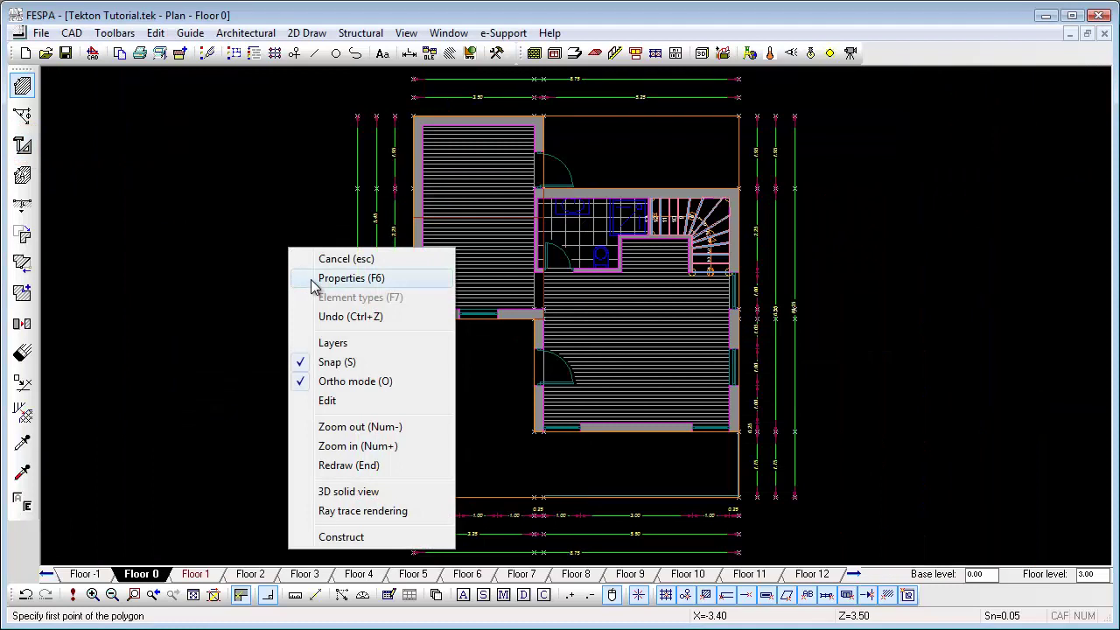
{"action": "left_click", "coordinate": [351, 278]}
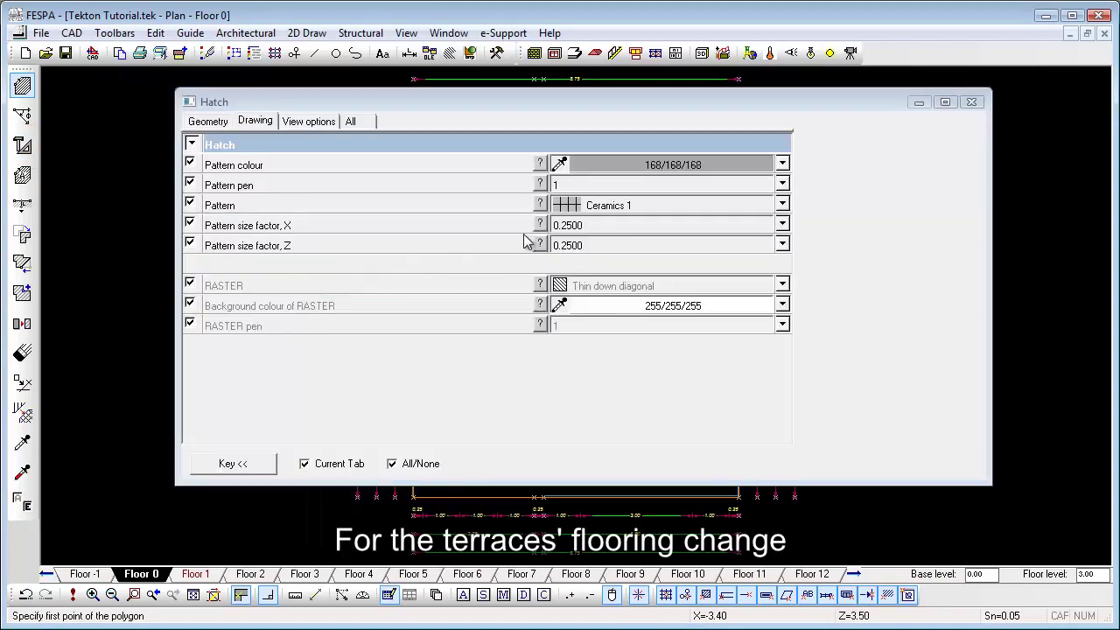
{"action": "left_click", "coordinate": [567, 225]}
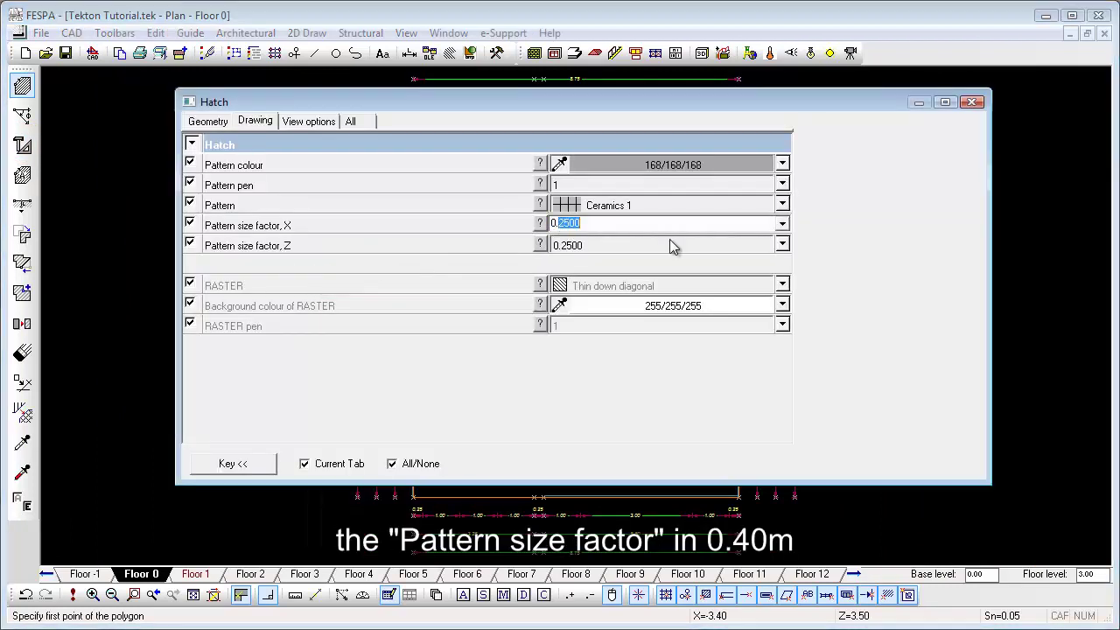
{"action": "type", "text": "4"}
{"action": "key", "text": "Tab"}
{"action": "type", "text": "0.4"}
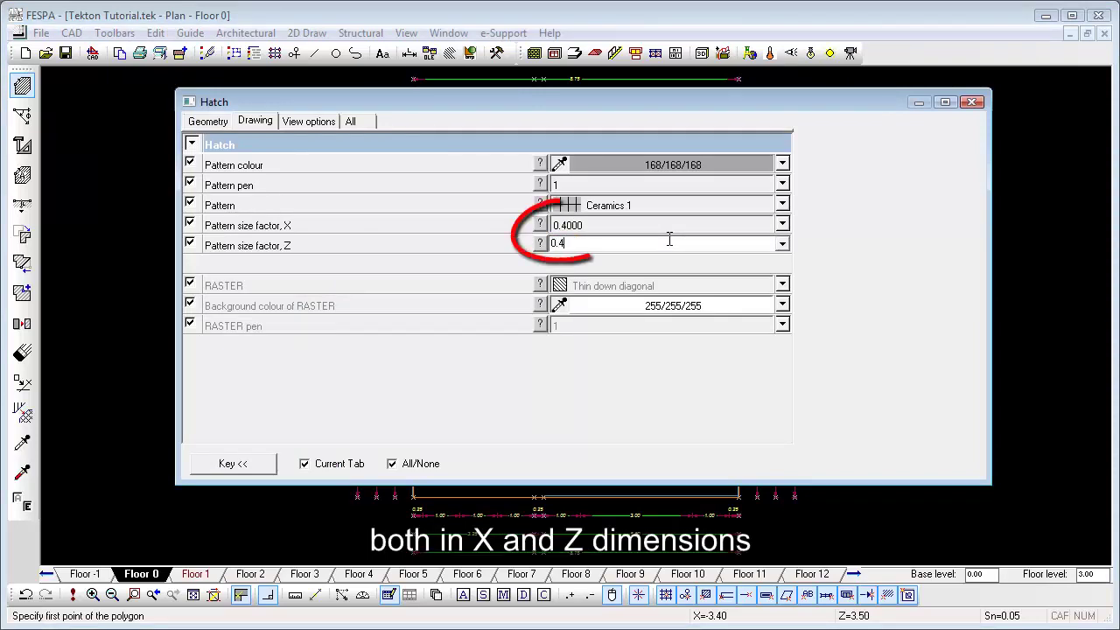
{"action": "key", "text": "Return"}
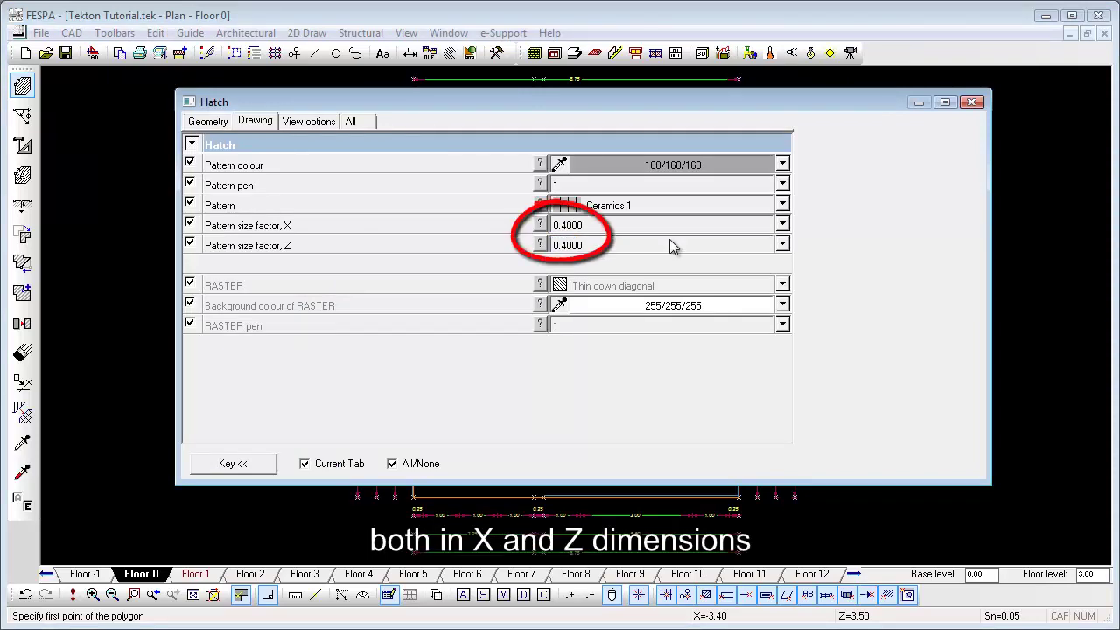
Add the tile hatch to the upper-right terrace and the lower L-shaped terrace planes
{"action": "left_click", "coordinate": [977, 104]}
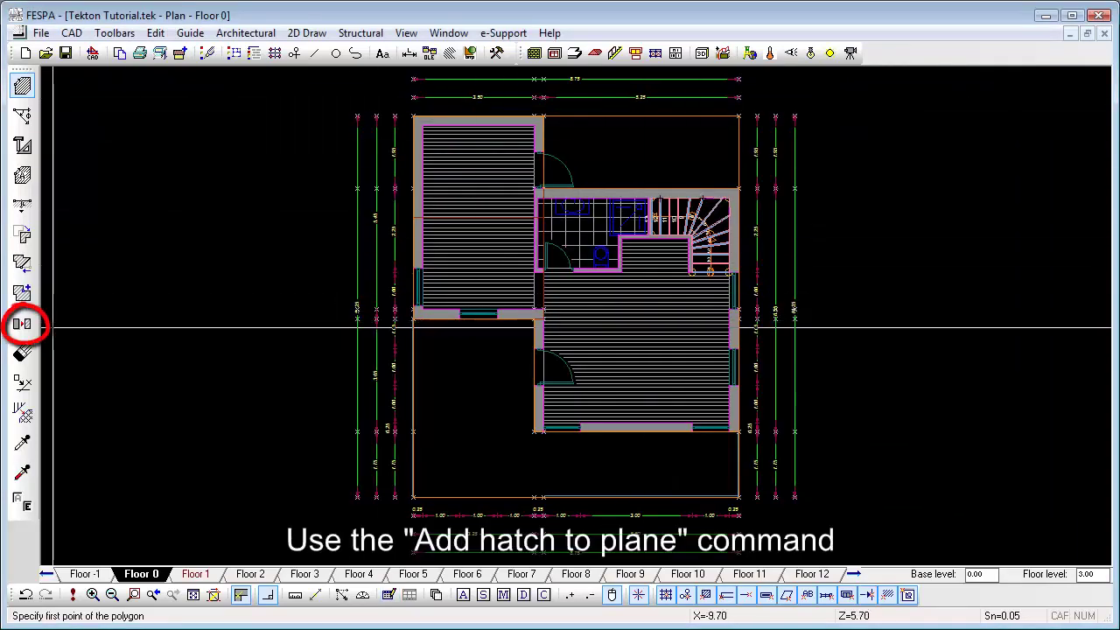
{"action": "left_click", "coordinate": [33, 325]}
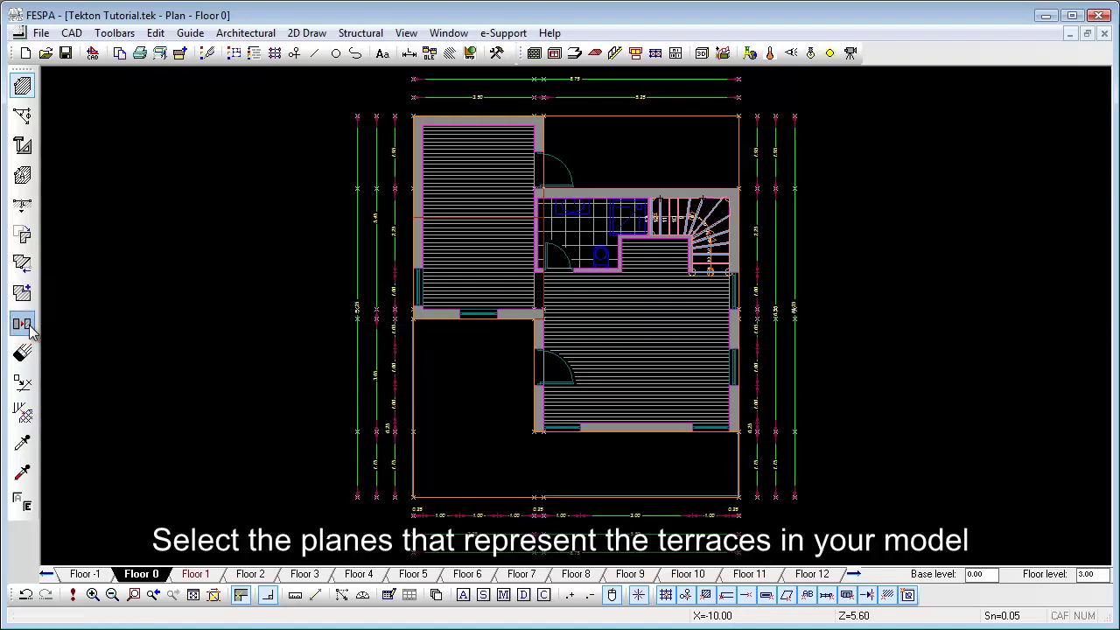
{"action": "left_click", "coordinate": [580, 169]}
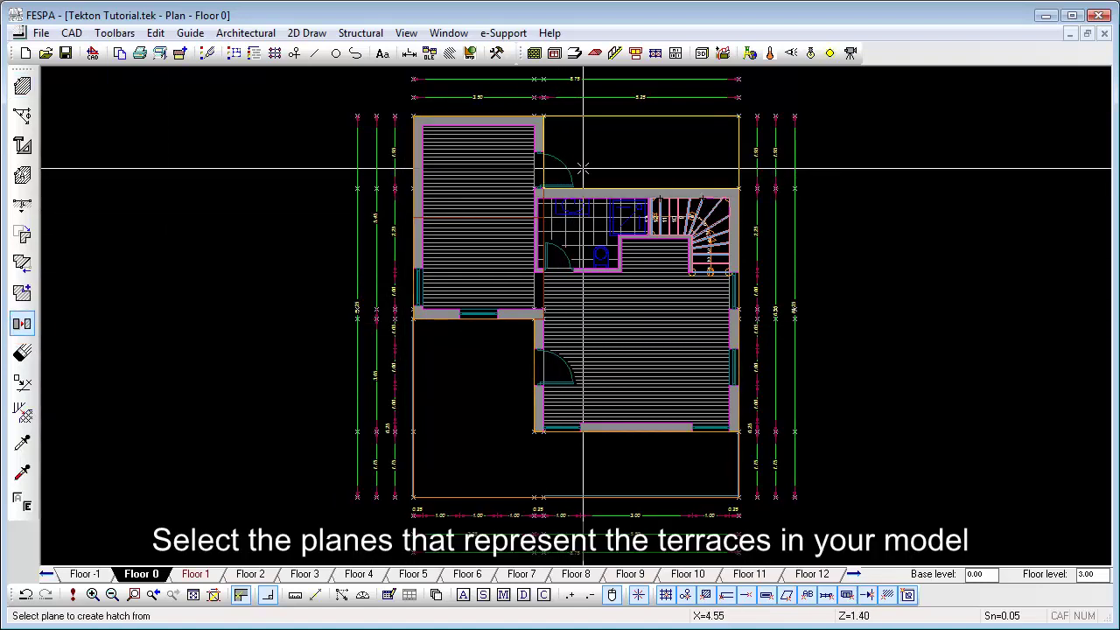
{"action": "left_click", "coordinate": [472, 346]}
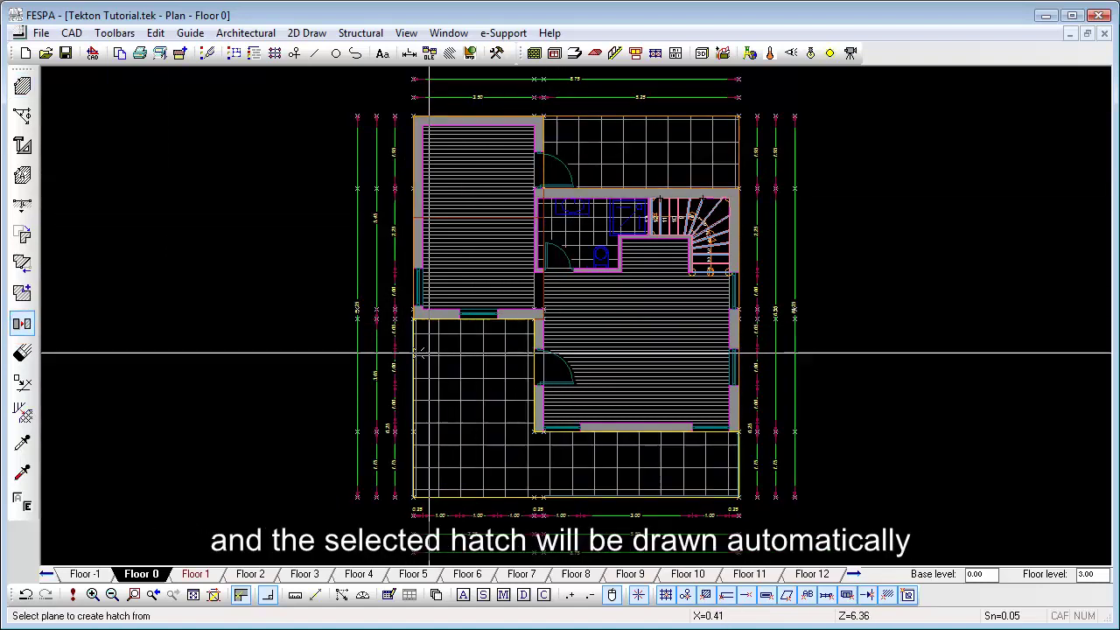
Place Hatch Area labels in all three rooms and both terraces, e.g. 10.24, 14.00, 3.89, 25.22 sq. m
{"action": "left_click", "coordinate": [23, 176]}
{"action": "left_click", "coordinate": [449, 218]}
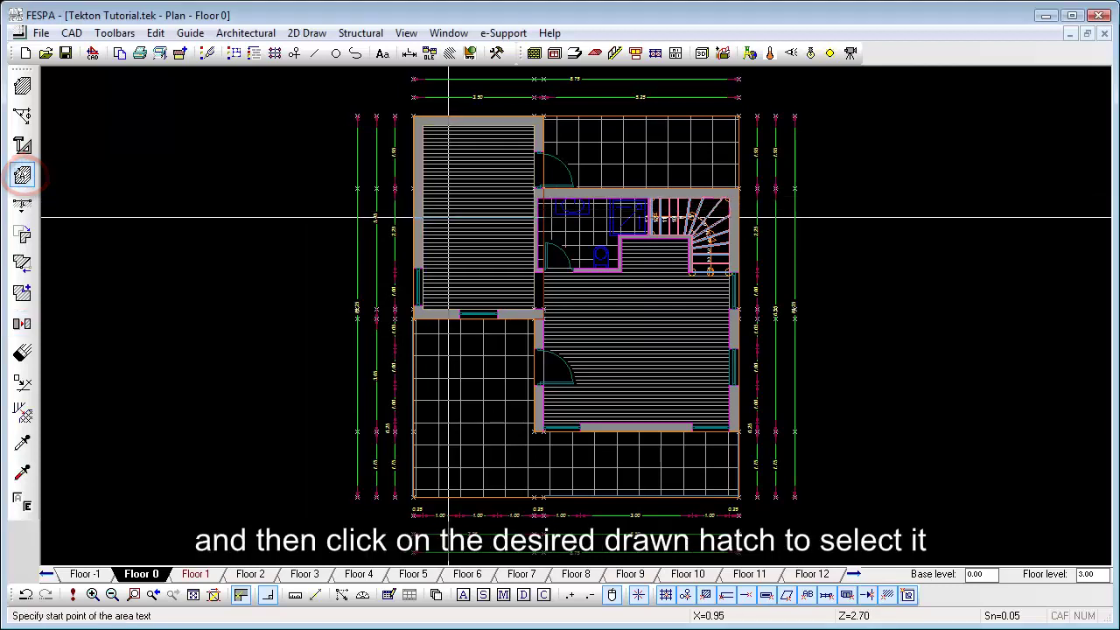
{"action": "left_click", "coordinate": [449, 218]}
{"action": "left_click", "coordinate": [588, 155]}
{"action": "left_click", "coordinate": [600, 166]}
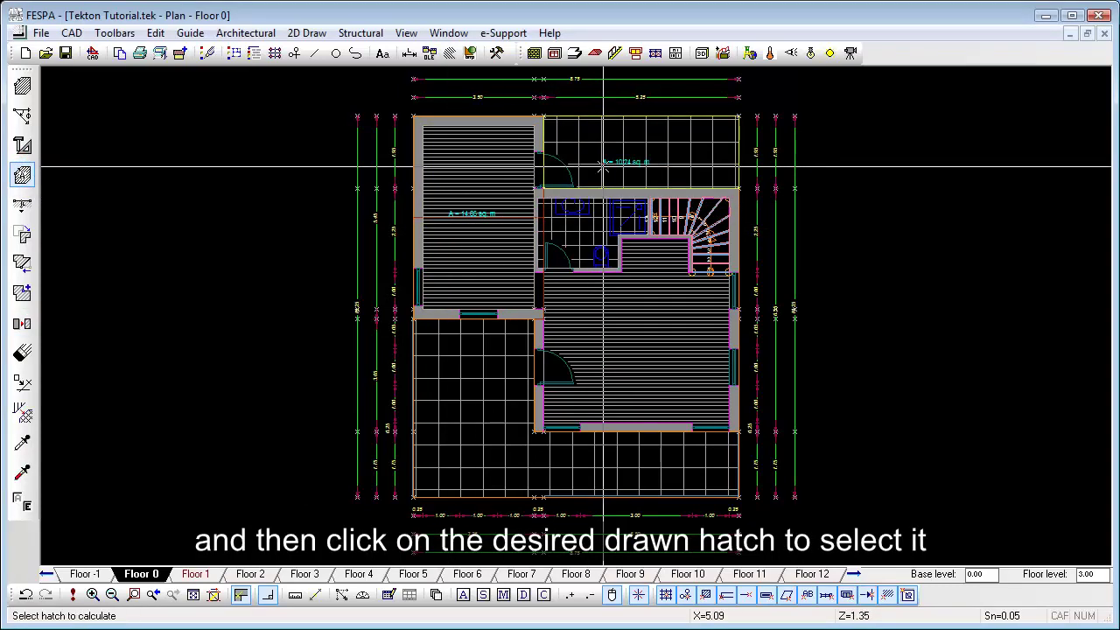
{"action": "left_click", "coordinate": [592, 223]}
{"action": "left_click", "coordinate": [581, 229]}
{"action": "left_click", "coordinate": [639, 338]}
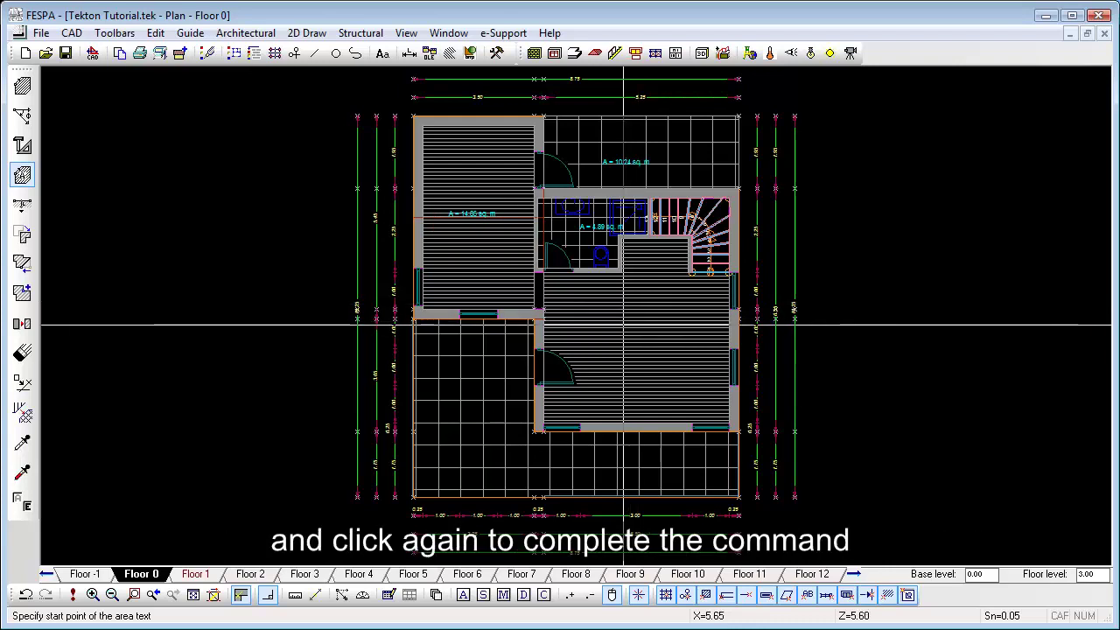
{"action": "left_click", "coordinate": [623, 323]}
{"action": "left_click", "coordinate": [474, 383]}
{"action": "left_click", "coordinate": [463, 402]}
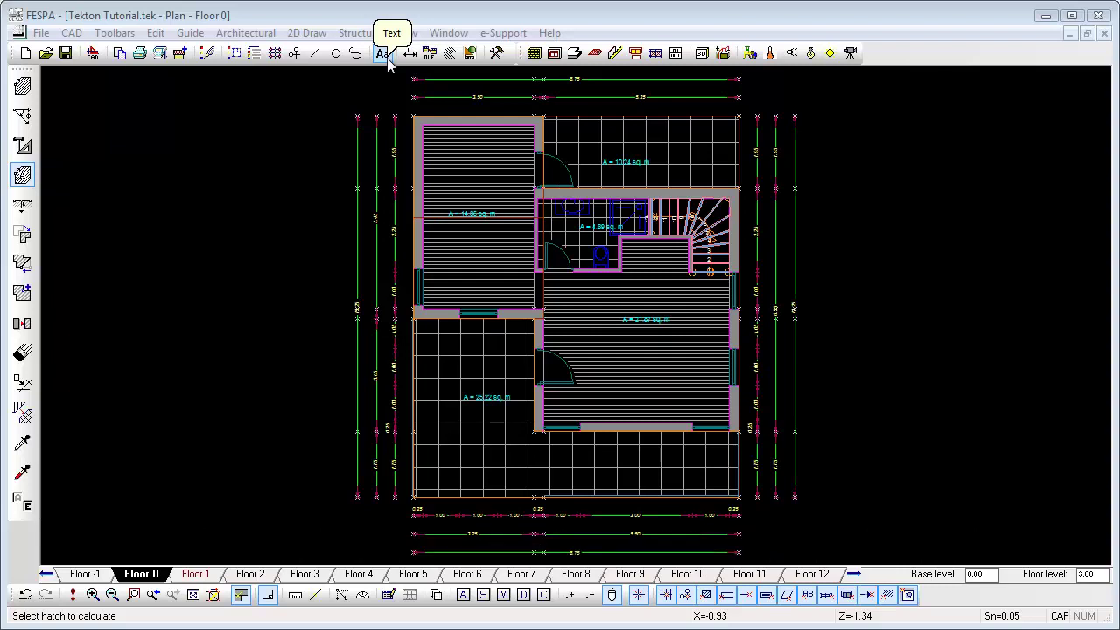
Rename the left room's area label to Kitchen and the 21.87 sq. m label to Living room
{"action": "left_click", "coordinate": [385, 54]}
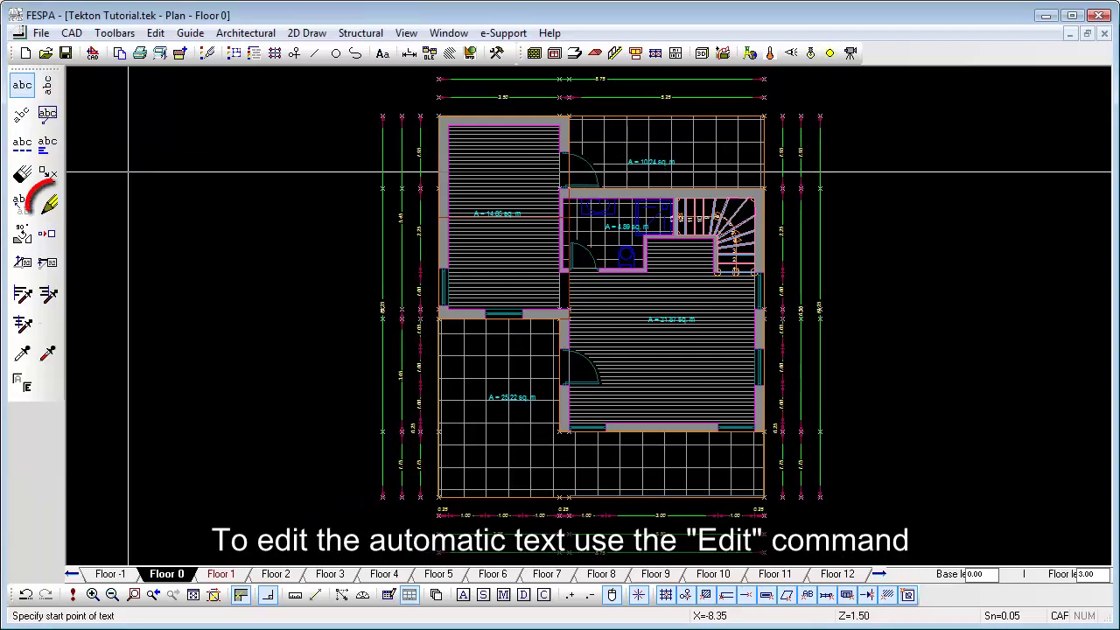
{"action": "left_click", "coordinate": [48, 204]}
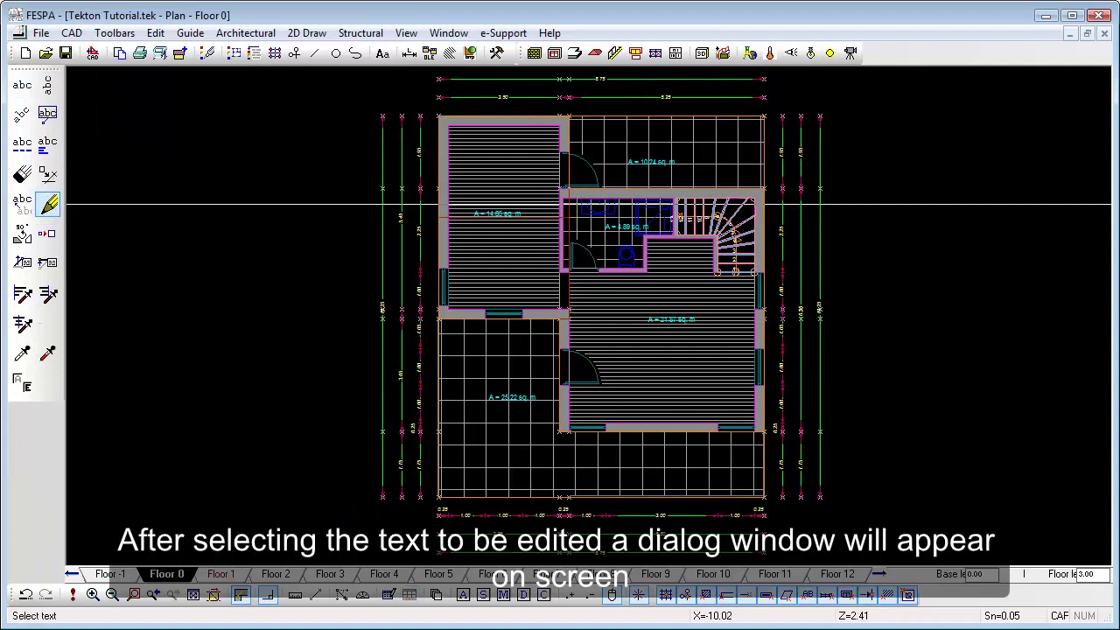
{"action": "left_click", "coordinate": [482, 218]}
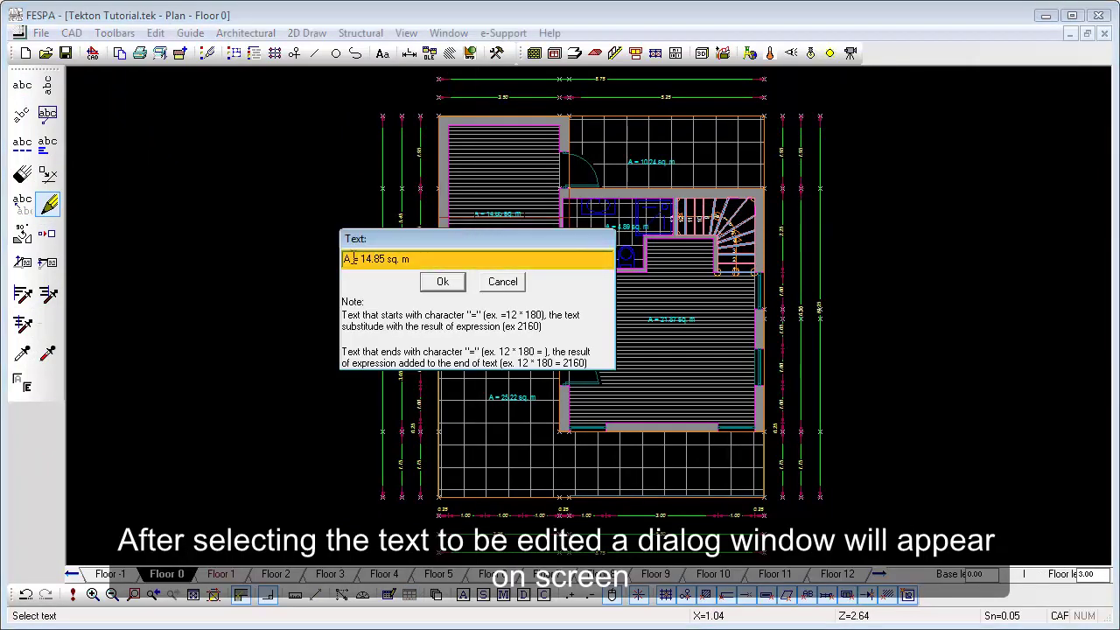
{"action": "type", "text": "Kitchen"}
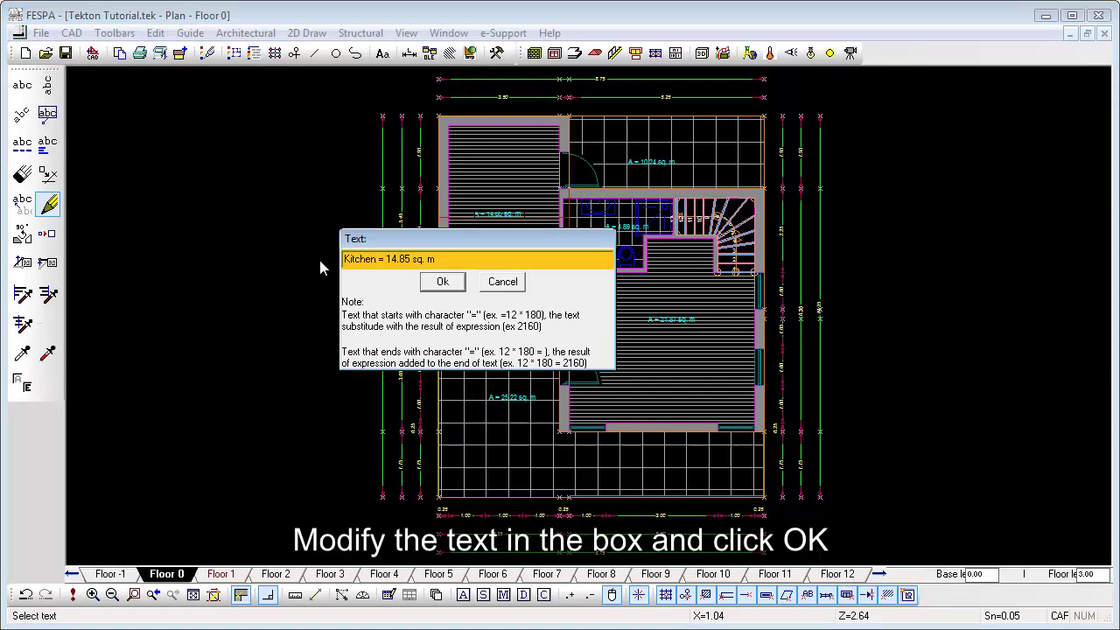
{"action": "left_click", "coordinate": [442, 282]}
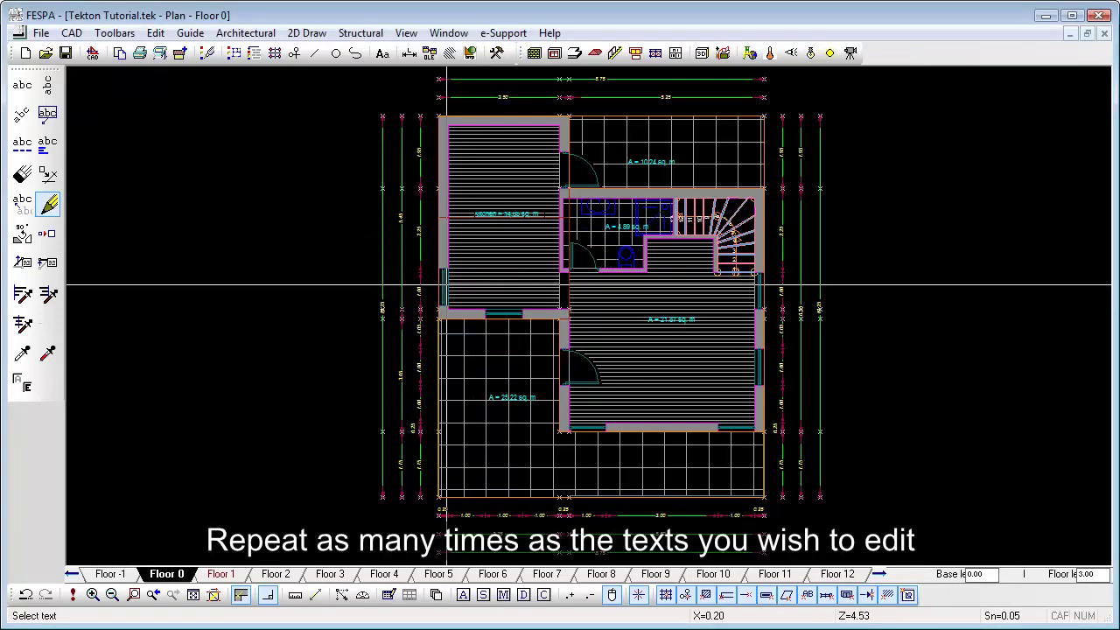
{"action": "left_click", "coordinate": [671, 320]}
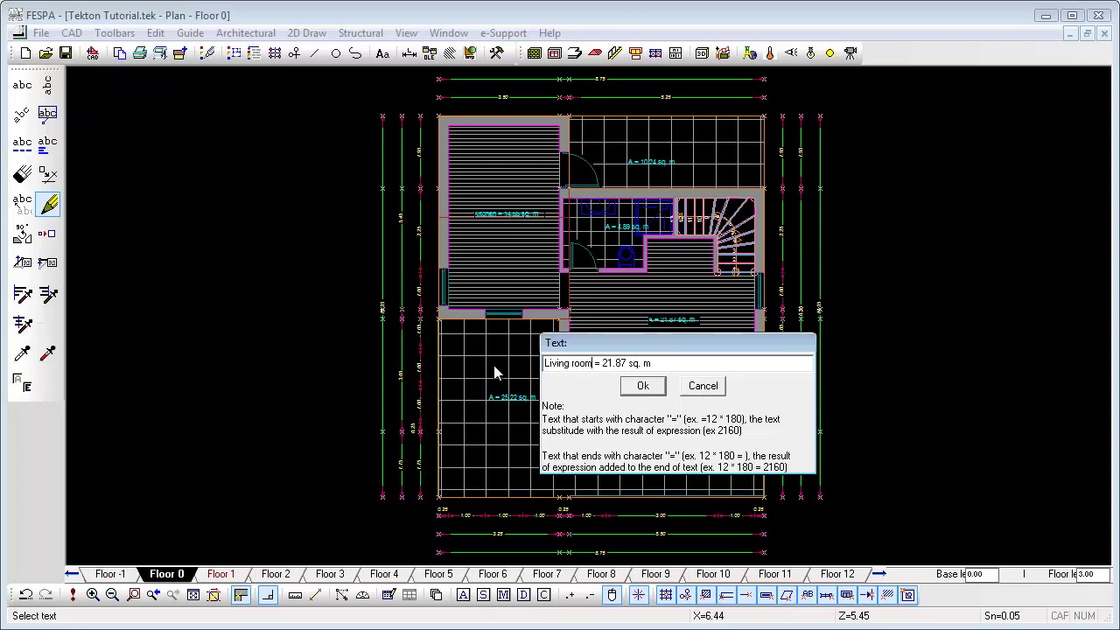
{"action": "left_click", "coordinate": [643, 386]}
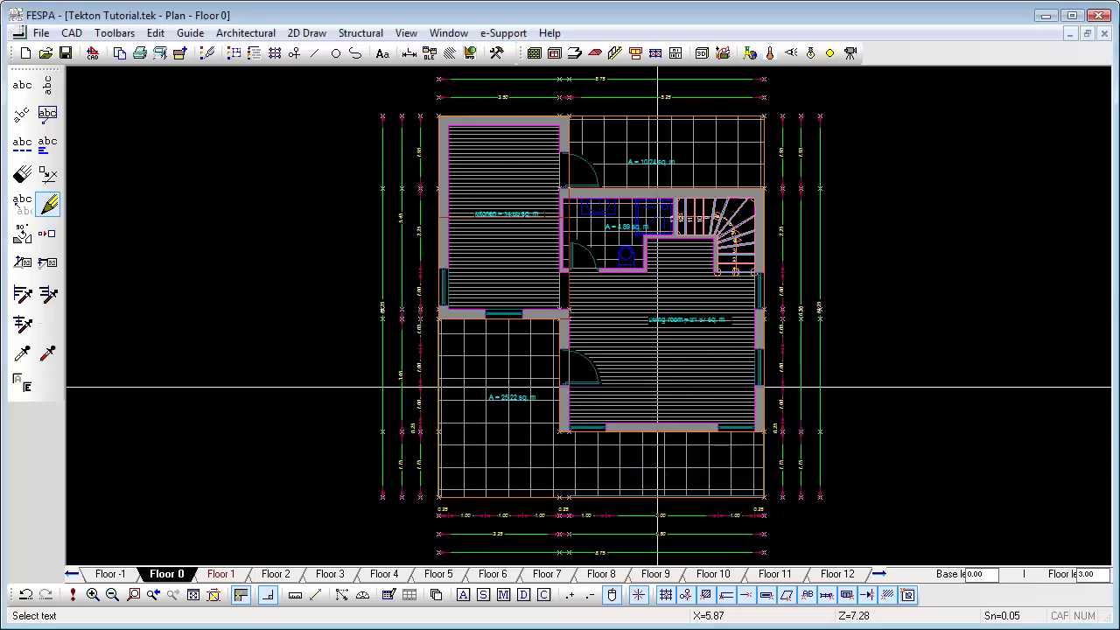
Rename the 4.89 sq. m label to Bathroom and both terrace labels (10.24, 25.22) to Surrounding area
{"action": "left_click", "coordinate": [610, 230]}
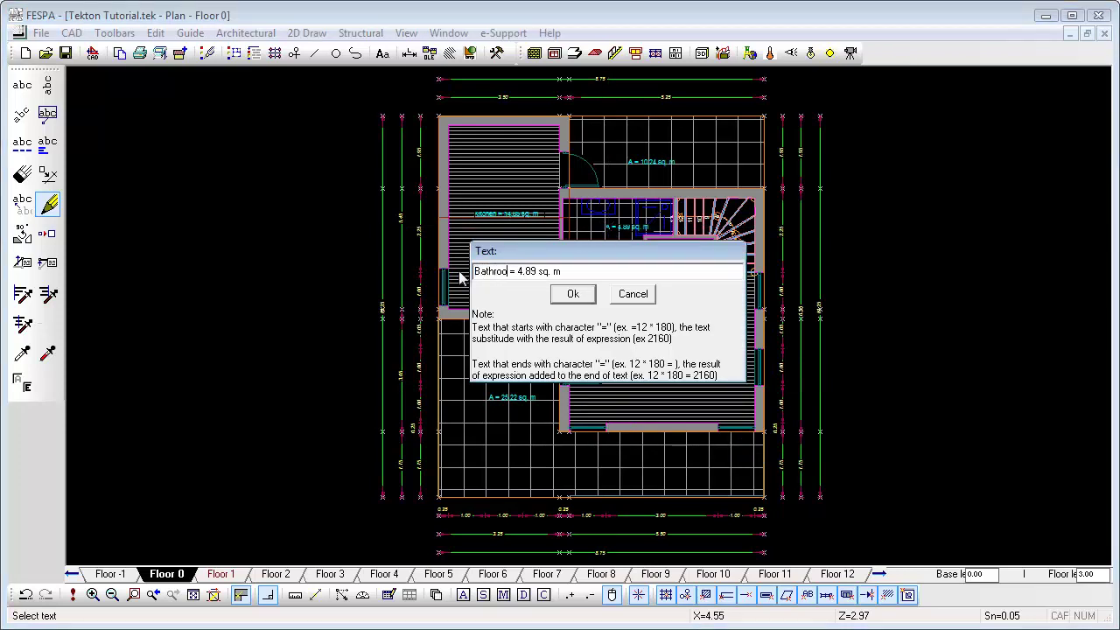
{"action": "left_click", "coordinate": [588, 298]}
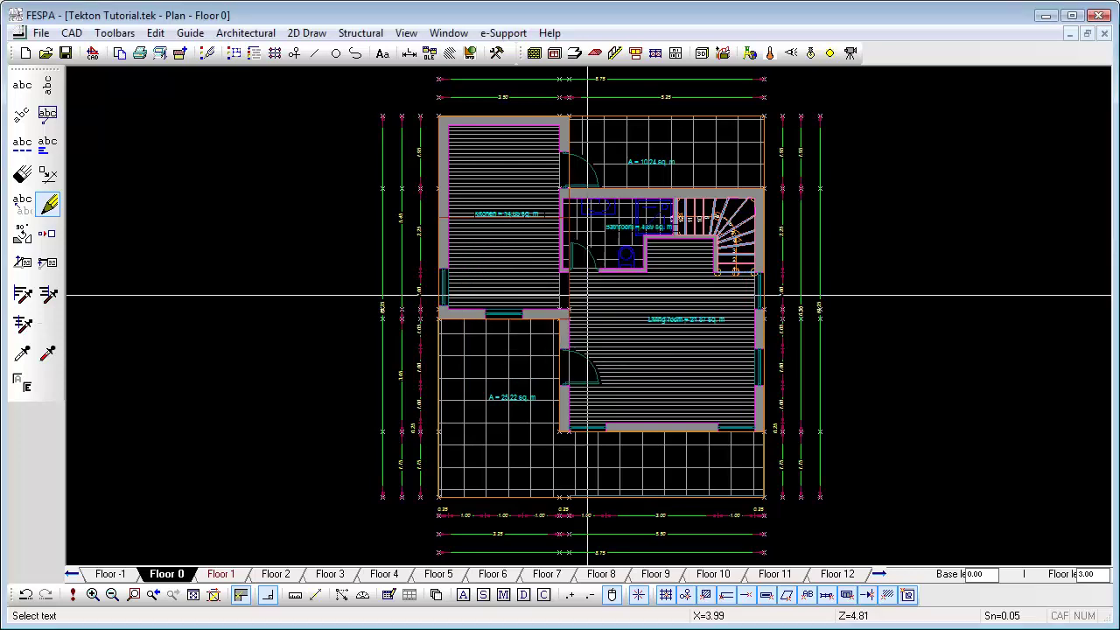
{"action": "left_click", "coordinate": [632, 165]}
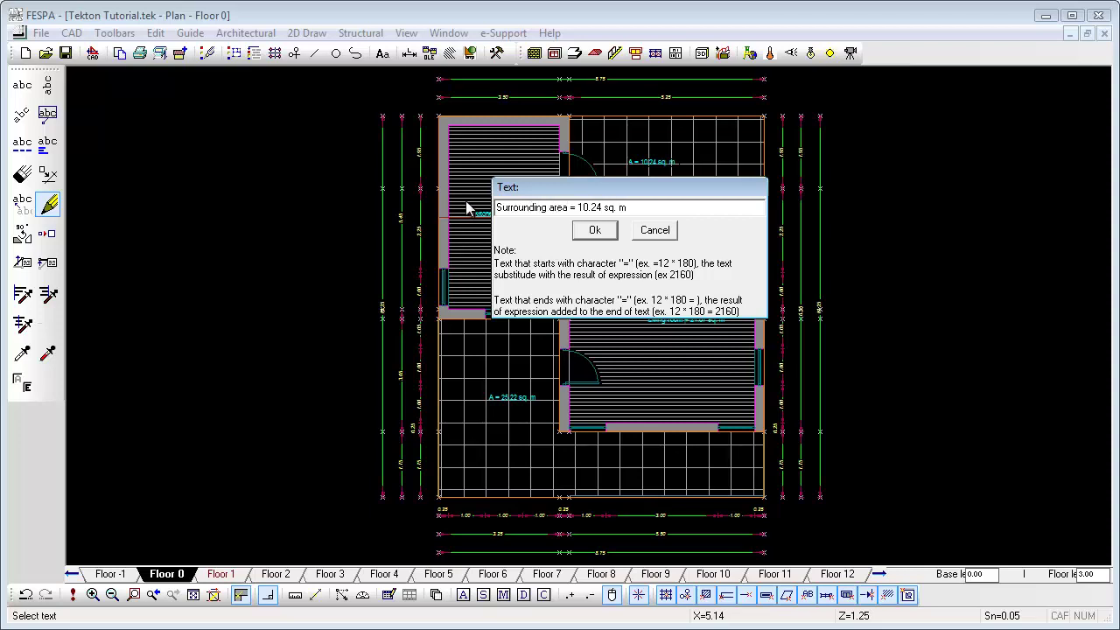
{"action": "left_click", "coordinate": [587, 231]}
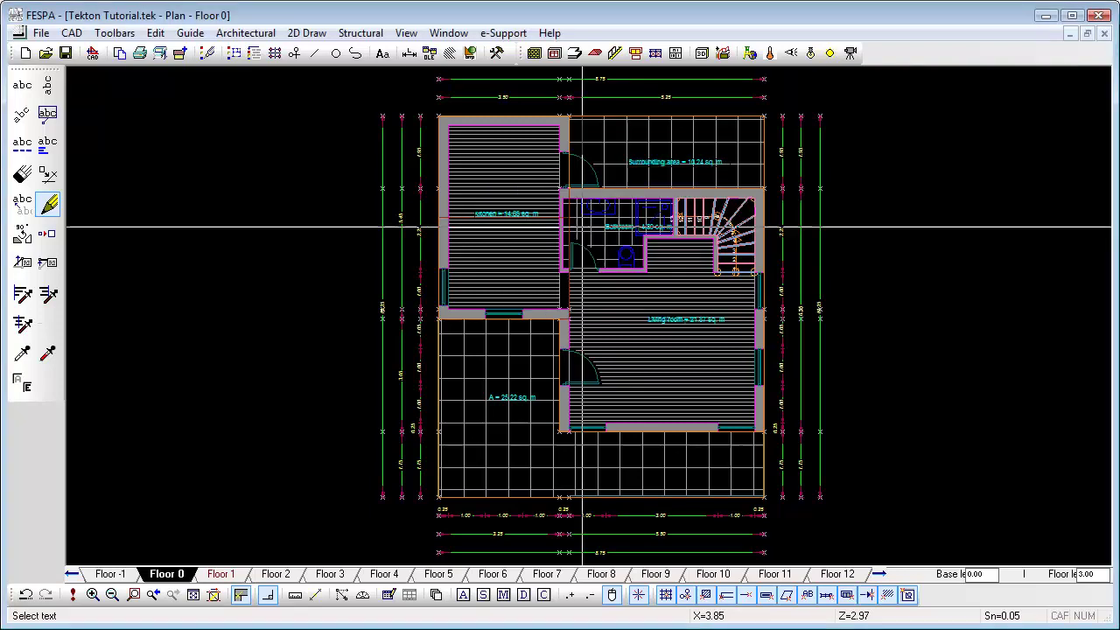
{"action": "left_click", "coordinate": [501, 399]}
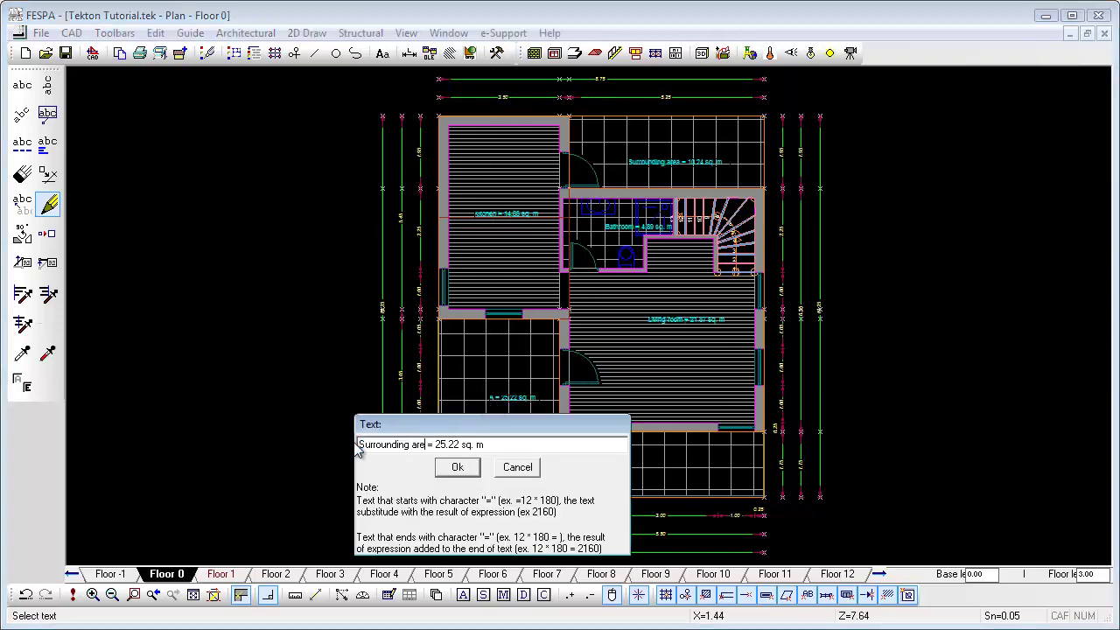
{"action": "left_click", "coordinate": [457, 469]}
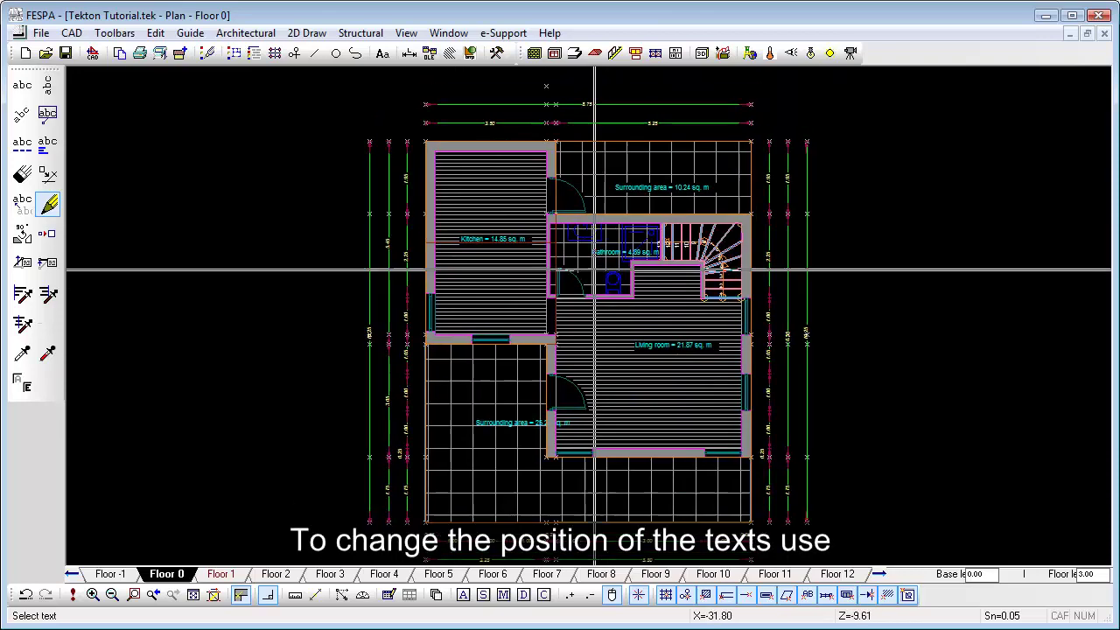
Move the Bathroom label lower and the upper Surrounding area label left, then fit the plan in view
{"action": "scroll", "coordinate": [620, 219], "scroll_direction": "up", "scroll_amount": 3}
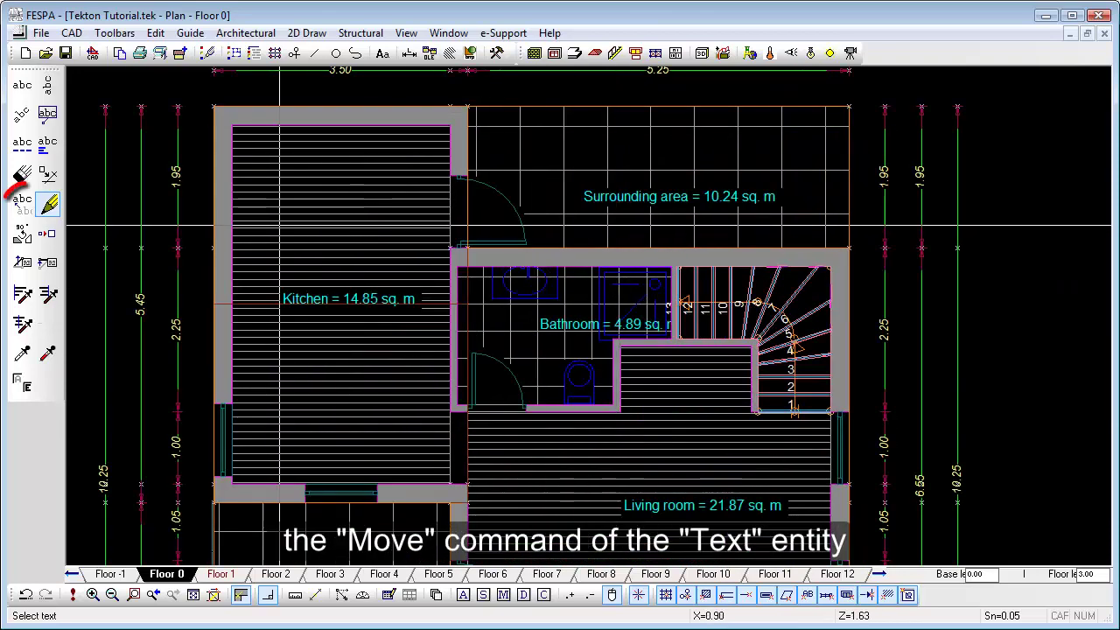
{"action": "left_click", "coordinate": [22, 203]}
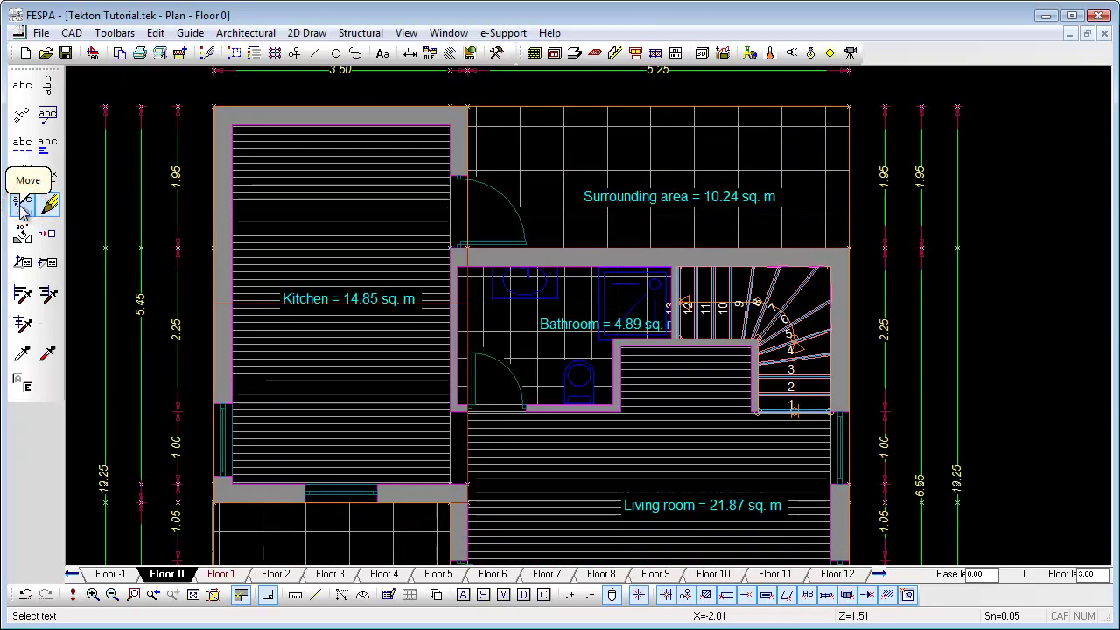
{"action": "left_click", "coordinate": [603, 323]}
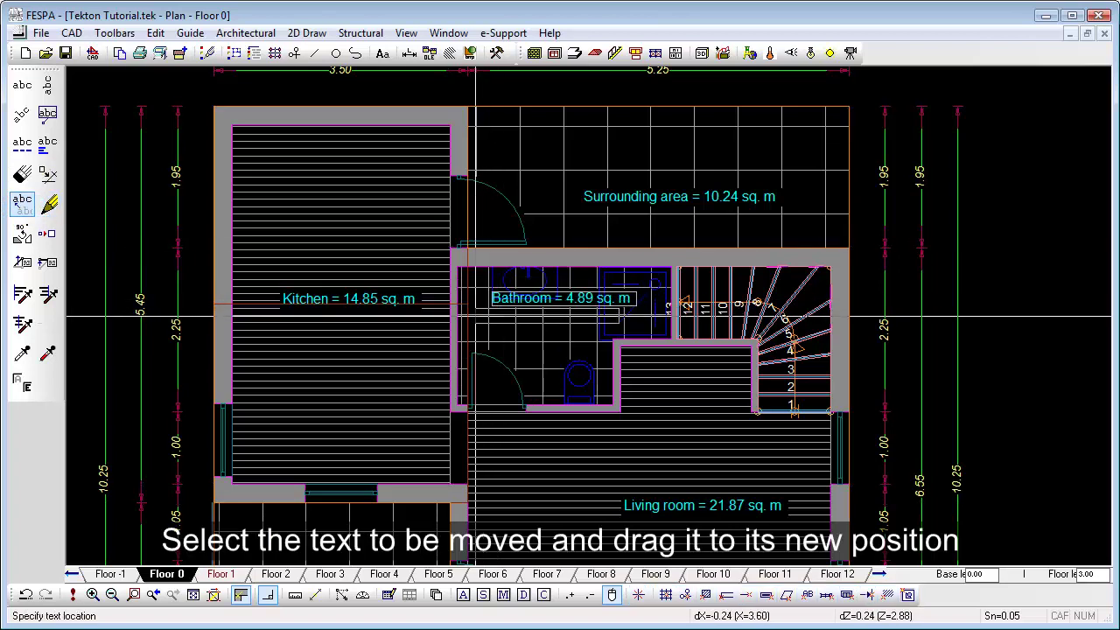
{"action": "left_click", "coordinate": [491, 332]}
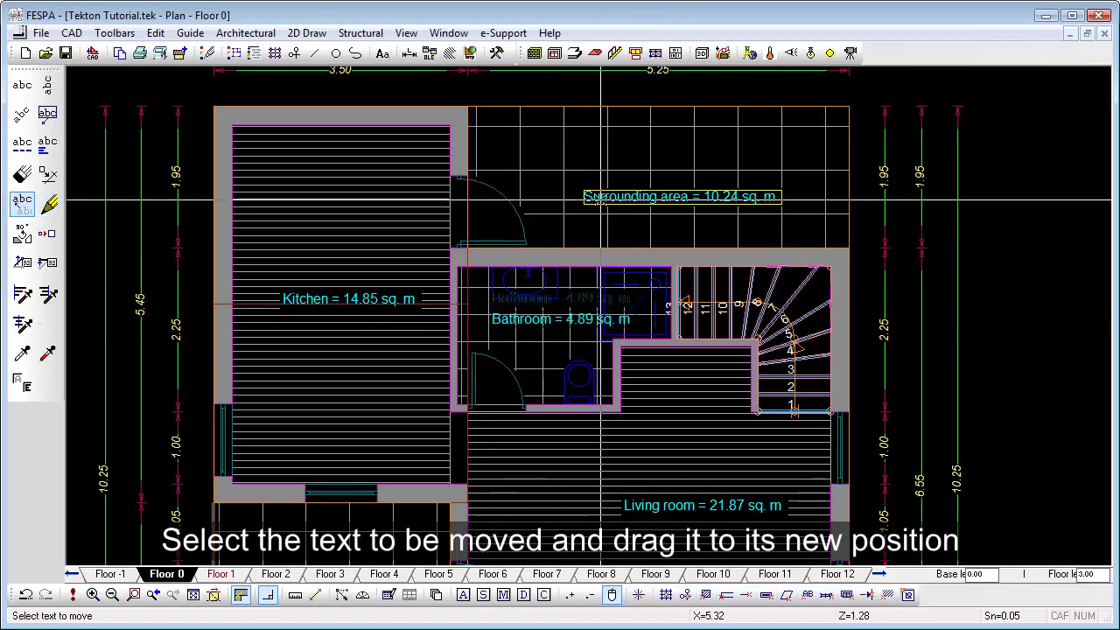
{"action": "left_click", "coordinate": [584, 197]}
{"action": "left_click", "coordinate": [552, 183]}
{"action": "scroll", "coordinate": [550, 183], "scroll_direction": "up", "scroll_amount": 1}
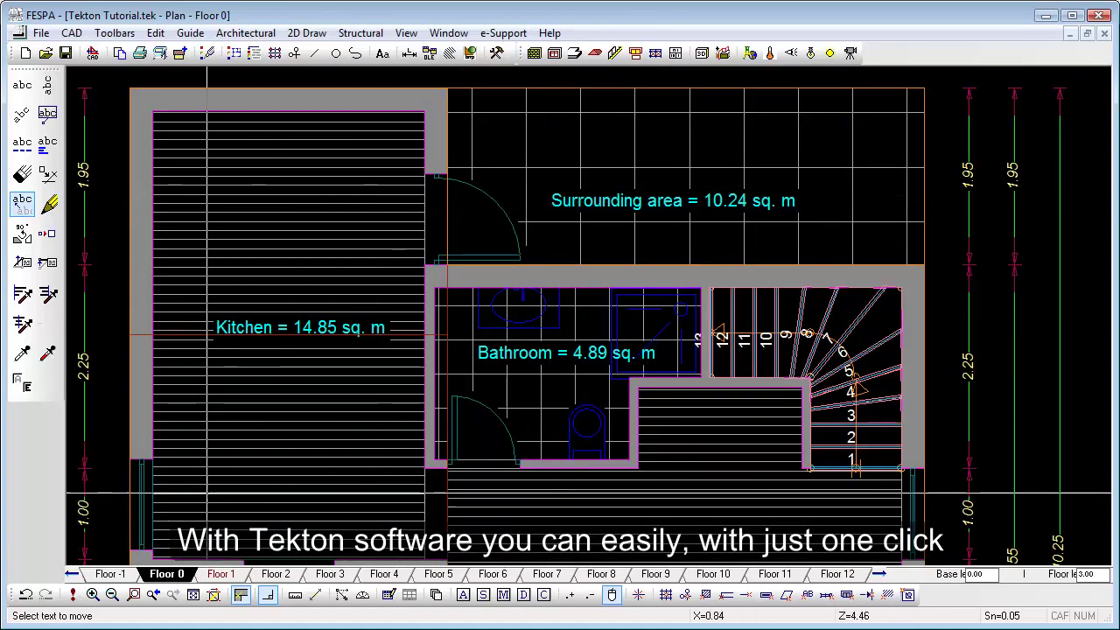
{"action": "left_click", "coordinate": [193, 595]}
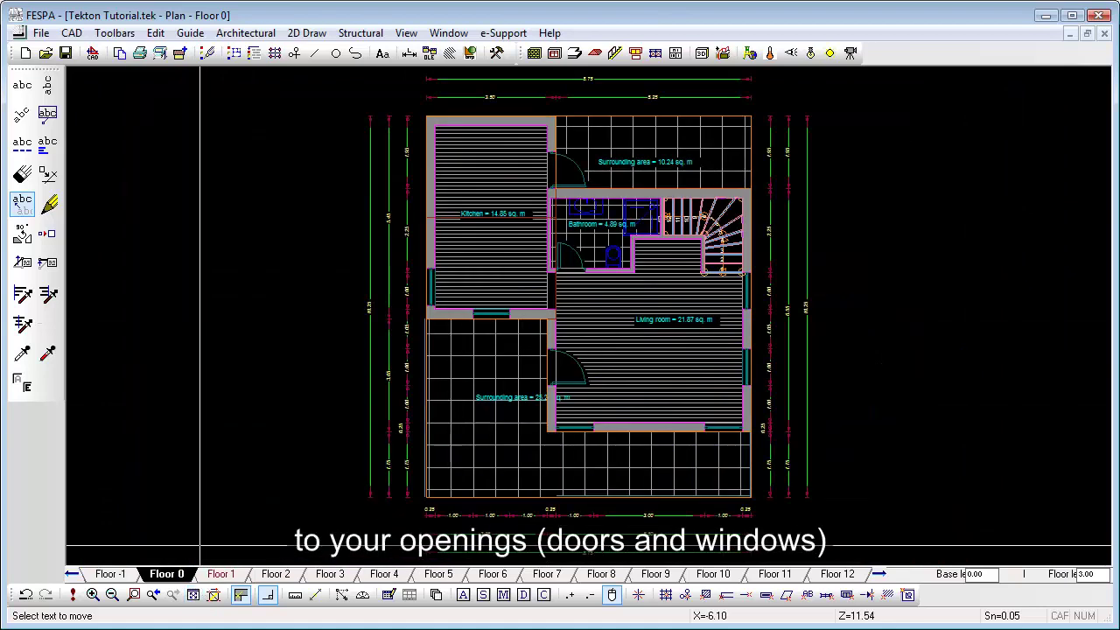
Tag the kitchen's two windows with their opening-size labels
{"action": "left_click", "coordinate": [22, 85]}
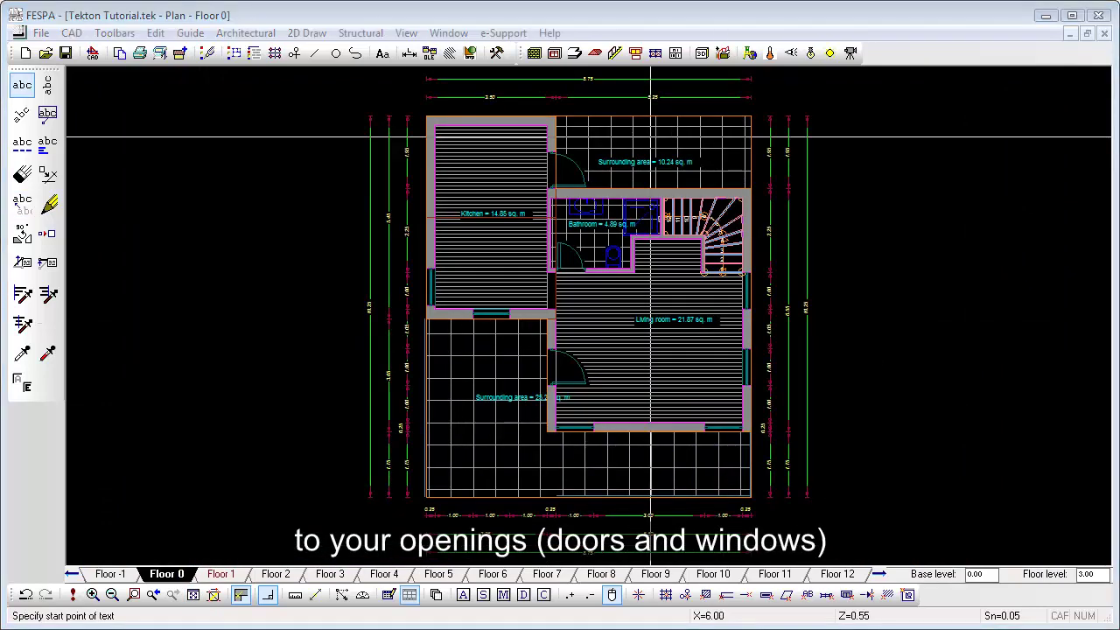
{"action": "left_click", "coordinate": [675, 54]}
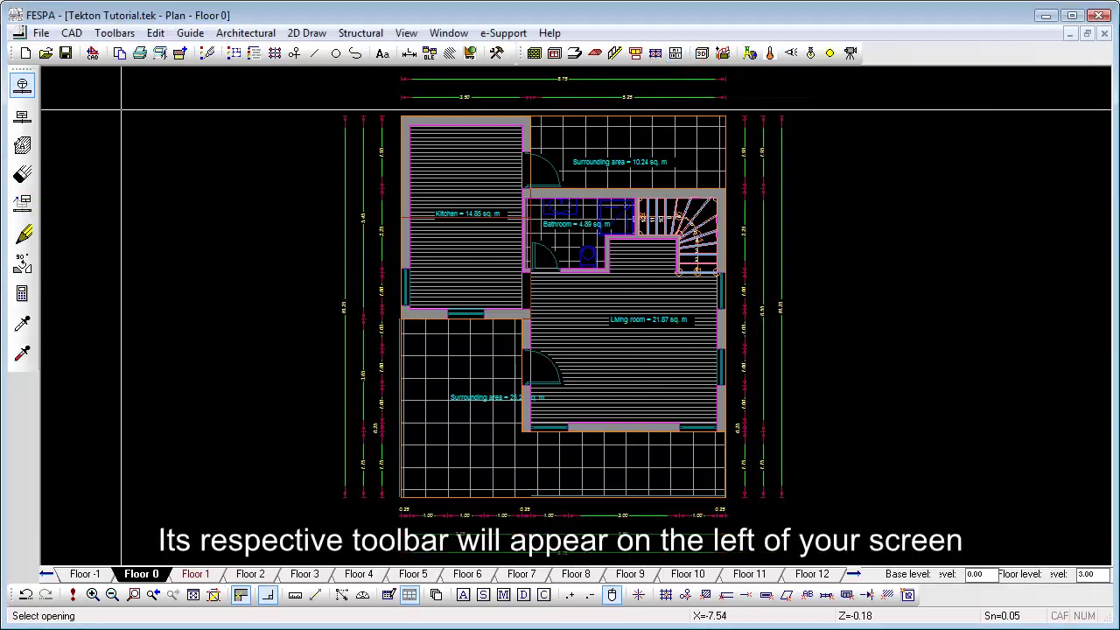
{"action": "left_click", "coordinate": [23, 115]}
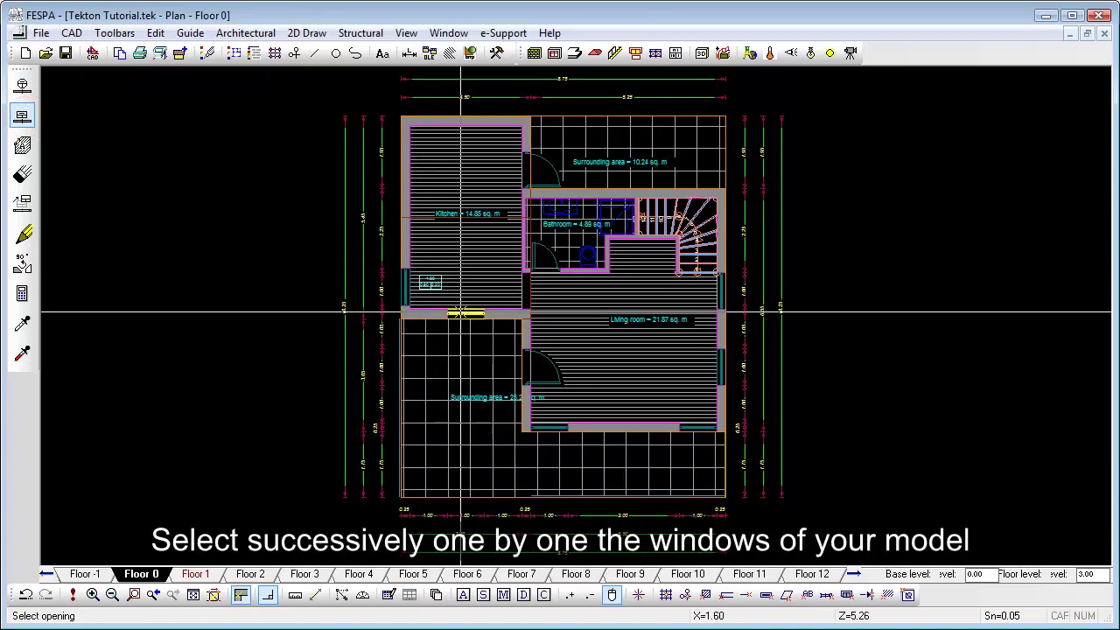
{"action": "scroll", "coordinate": [468, 307], "scroll_direction": "up", "scroll_amount": 3}
{"action": "scroll", "coordinate": [471, 298], "scroll_direction": "up", "scroll_amount": 1}
{"action": "left_click", "coordinate": [469, 302]}
{"action": "left_click", "coordinate": [432, 291]}
Tag the living room's two bottom and two right-wall windows with size labels placed beside each
{"action": "scroll", "coordinate": [431, 290], "scroll_direction": "down", "scroll_amount": 2}
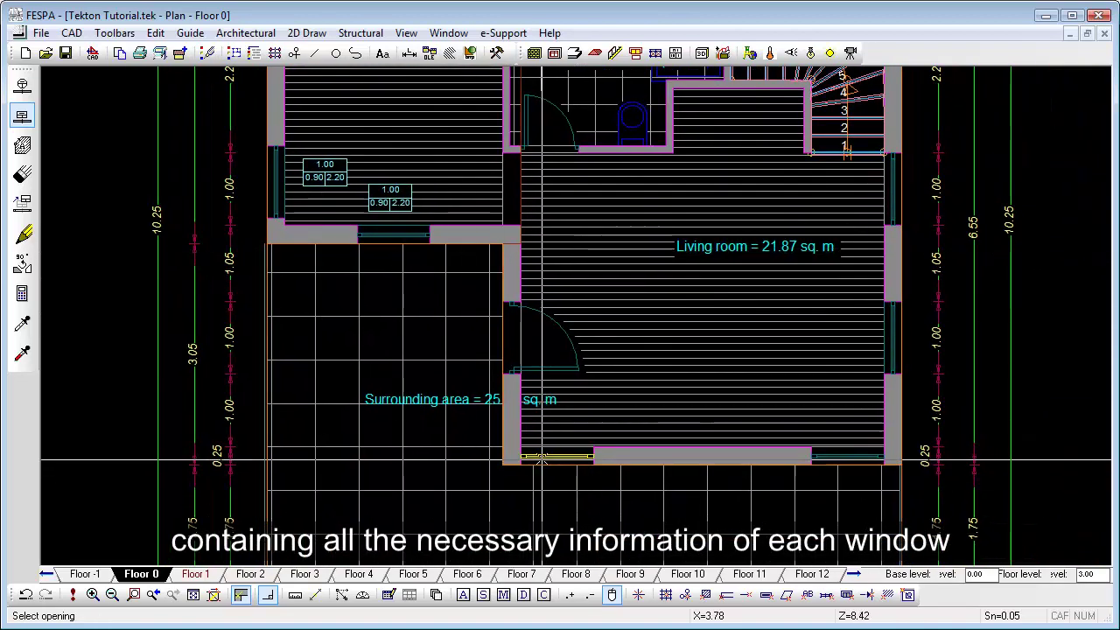
{"action": "left_click", "coordinate": [540, 457]}
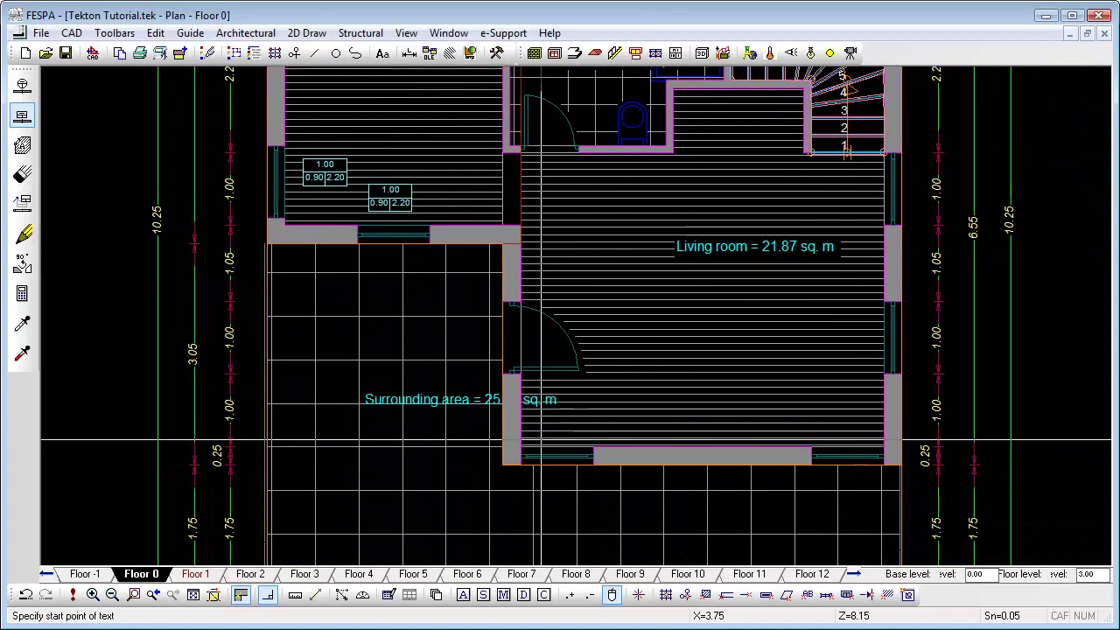
{"action": "left_click", "coordinate": [541, 438]}
{"action": "left_click", "coordinate": [840, 457]}
{"action": "left_click", "coordinate": [821, 436]}
{"action": "left_click", "coordinate": [891, 341]}
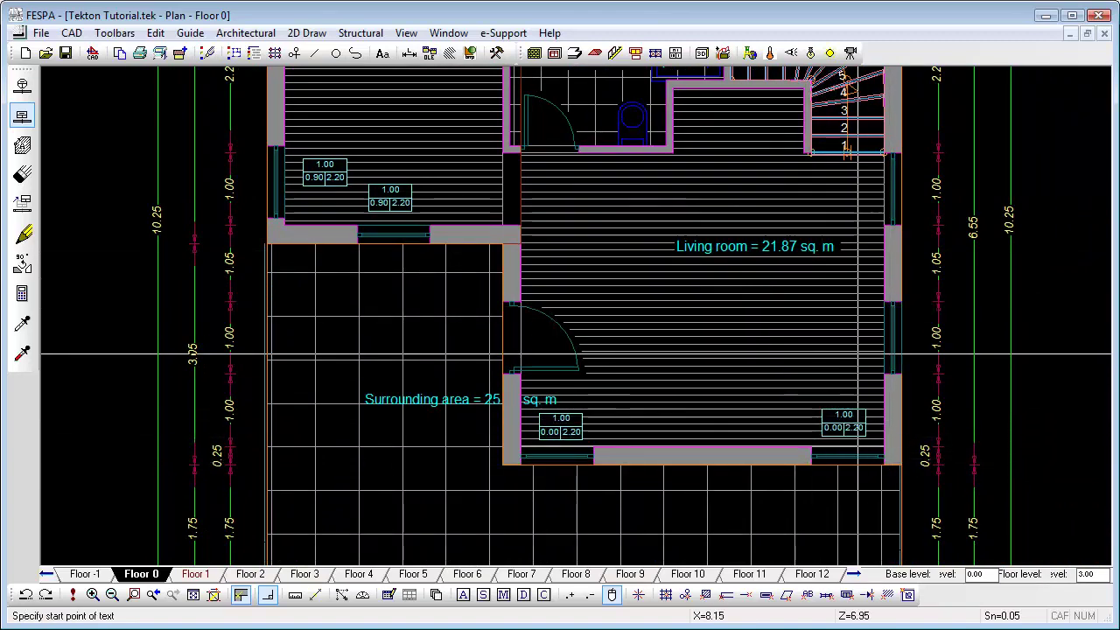
{"action": "left_click", "coordinate": [834, 350]}
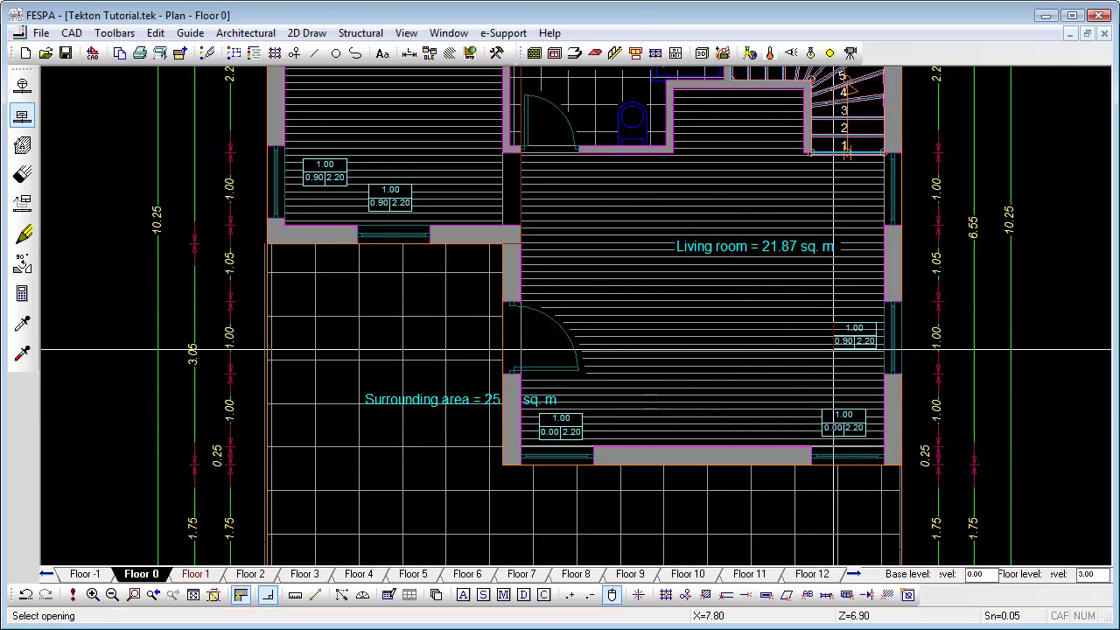
{"action": "left_click", "coordinate": [890, 213]}
{"action": "left_click", "coordinate": [832, 212]}
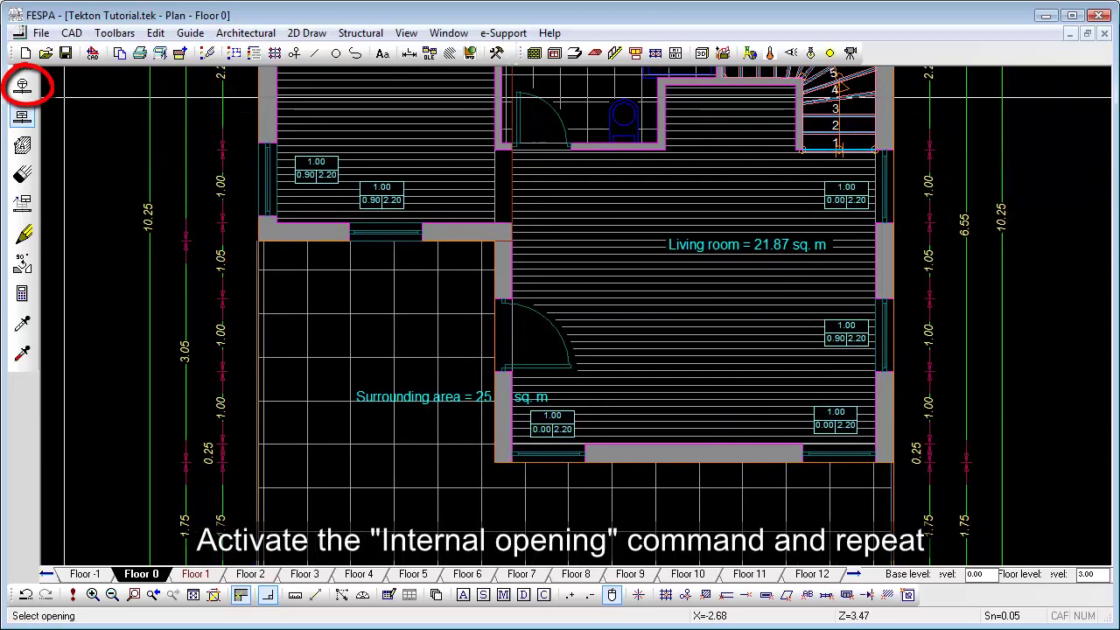
Tag the living room, bathroom (0.80) and kitchen doors with internal opening labels, then fit the plan in view
{"action": "left_click", "coordinate": [23, 88]}
{"action": "left_click", "coordinate": [490, 326]}
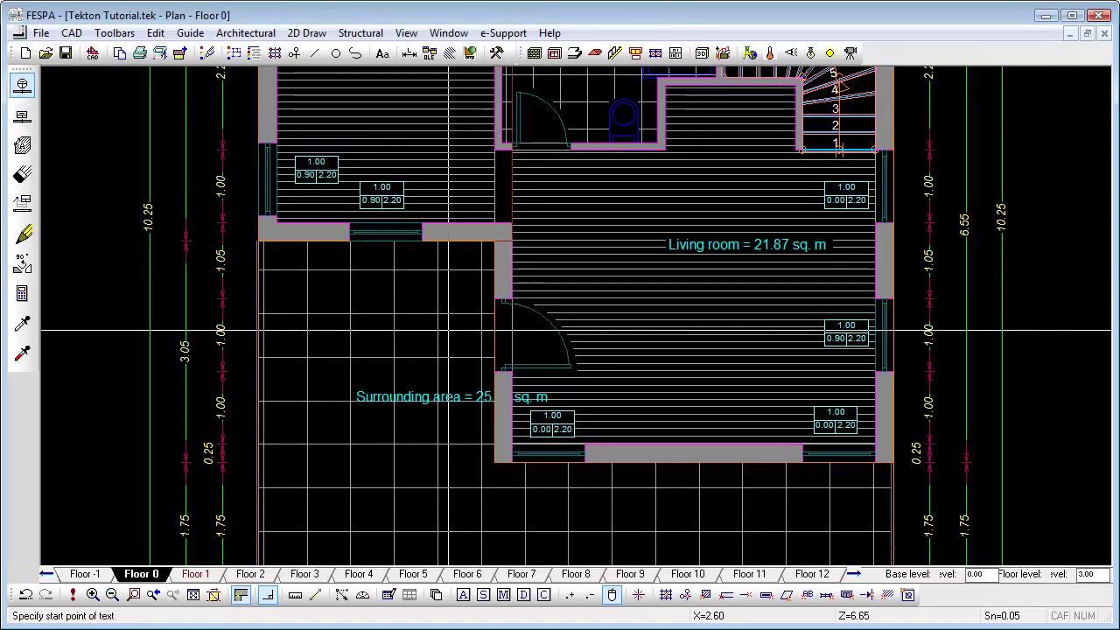
{"action": "left_click", "coordinate": [446, 329]}
{"action": "left_click", "coordinate": [506, 332]}
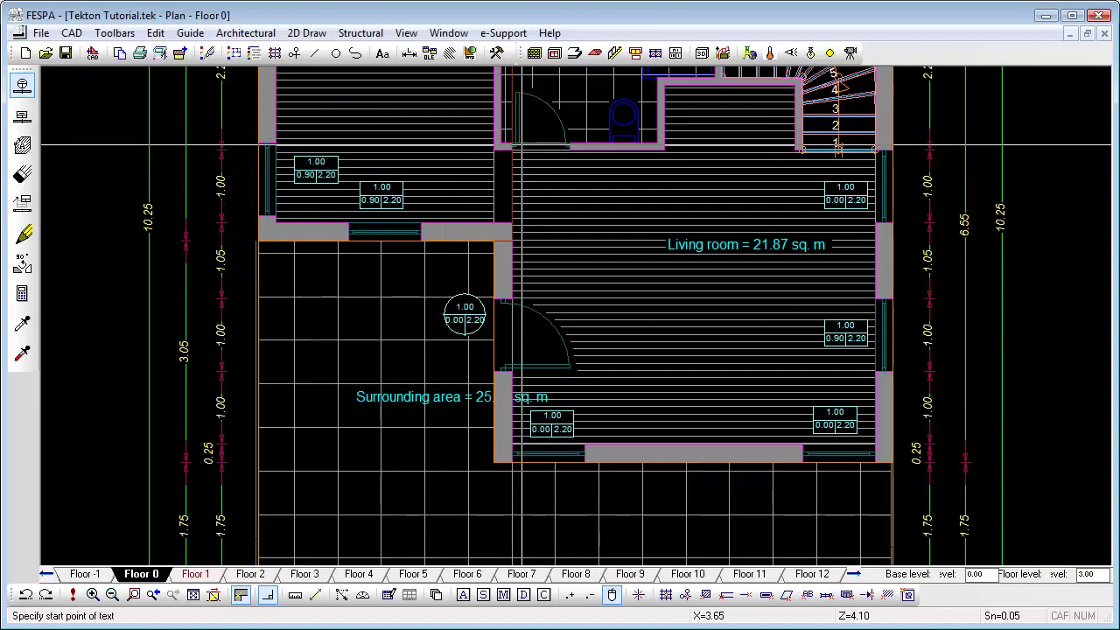
{"action": "left_click", "coordinate": [529, 182]}
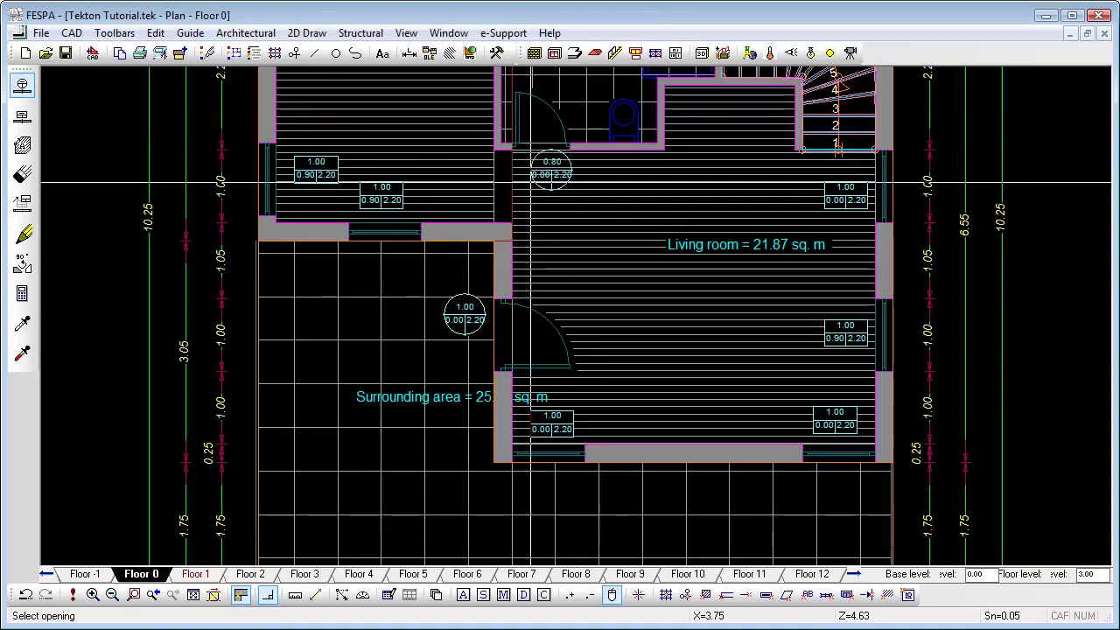
{"action": "scroll", "coordinate": [530, 182], "scroll_direction": "down", "scroll_amount": 3}
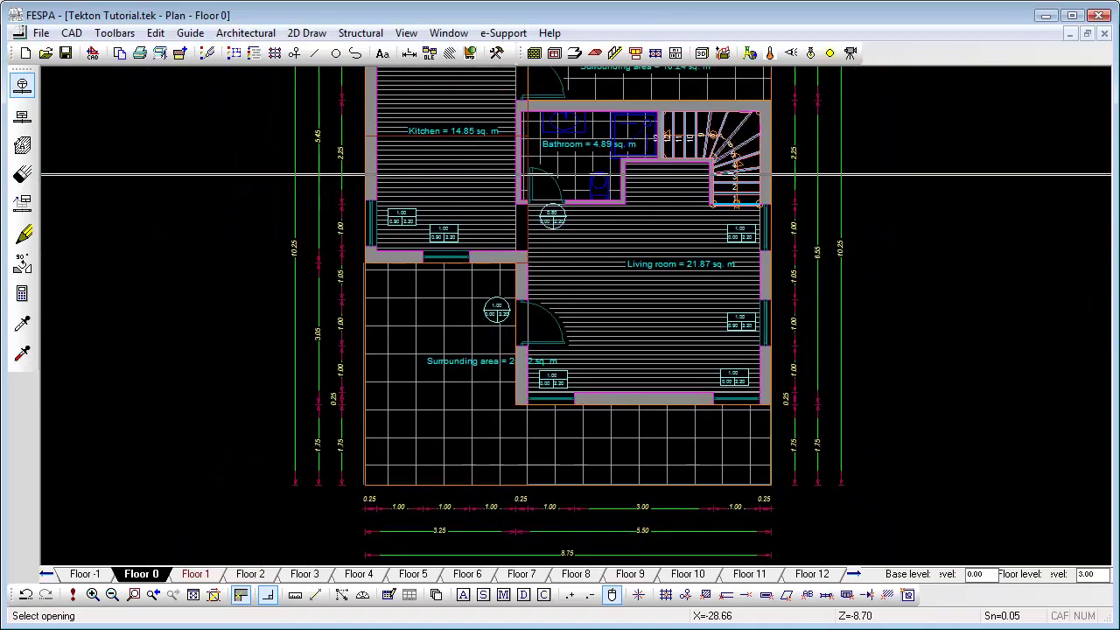
{"action": "scroll", "coordinate": [529, 182], "scroll_direction": "down", "scroll_amount": 1}
{"action": "scroll", "coordinate": [534, 236], "scroll_direction": "up", "scroll_amount": 3}
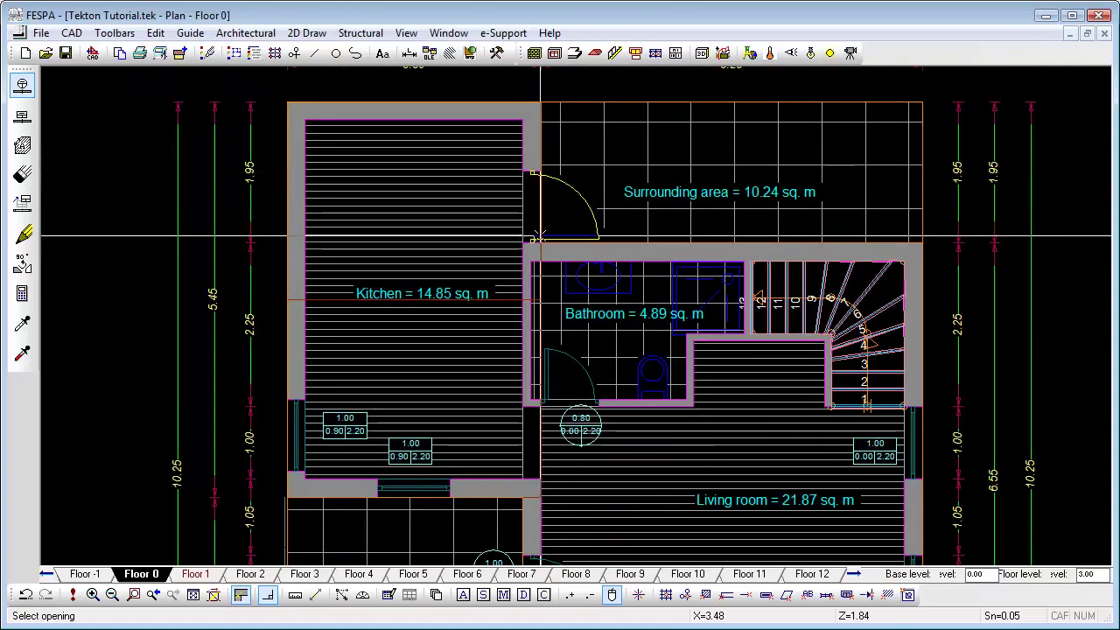
{"action": "left_click", "coordinate": [540, 236]}
{"action": "left_click", "coordinate": [472, 214]}
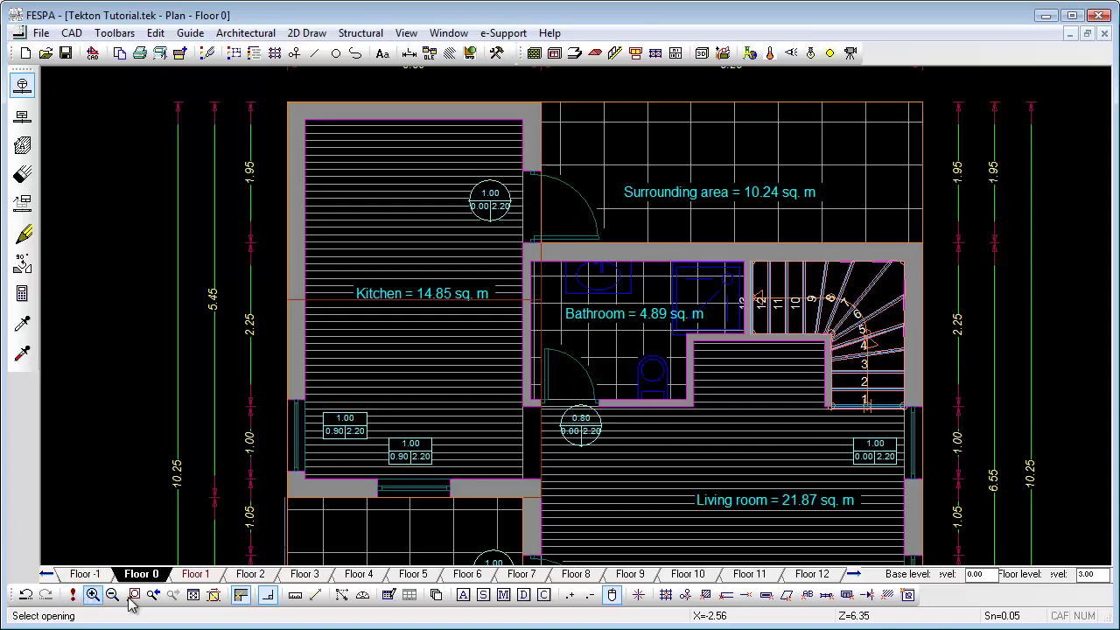
{"action": "left_click", "coordinate": [212, 594]}
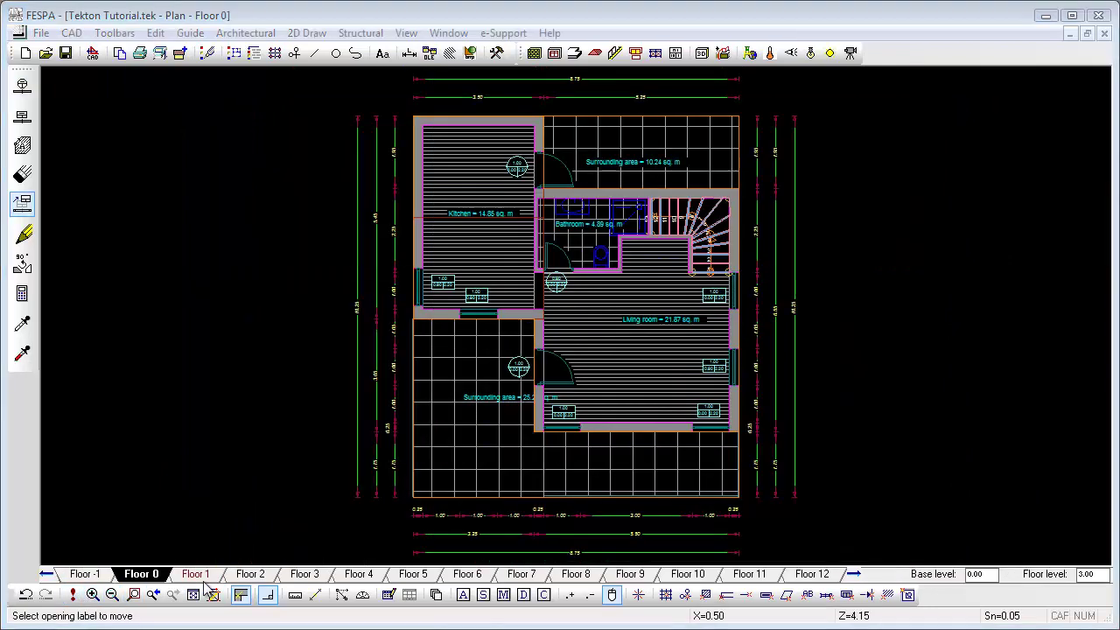
Draw a horizontal section line from left to right of the plan, set its viewing side, and name it A–A'
{"action": "left_click", "coordinate": [724, 54]}
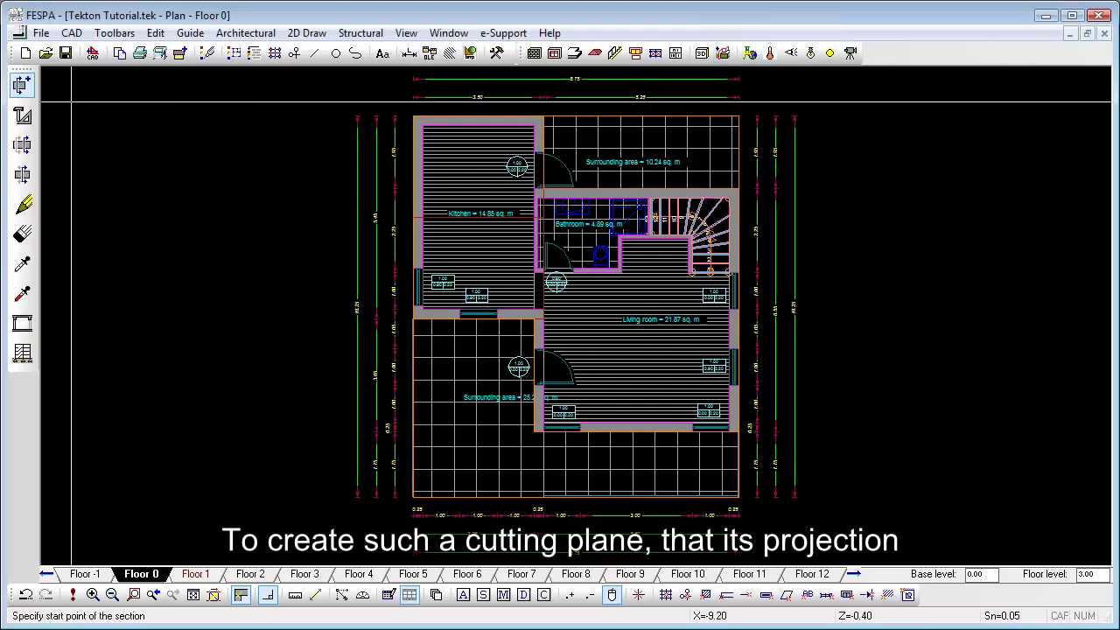
{"action": "left_click", "coordinate": [22, 87]}
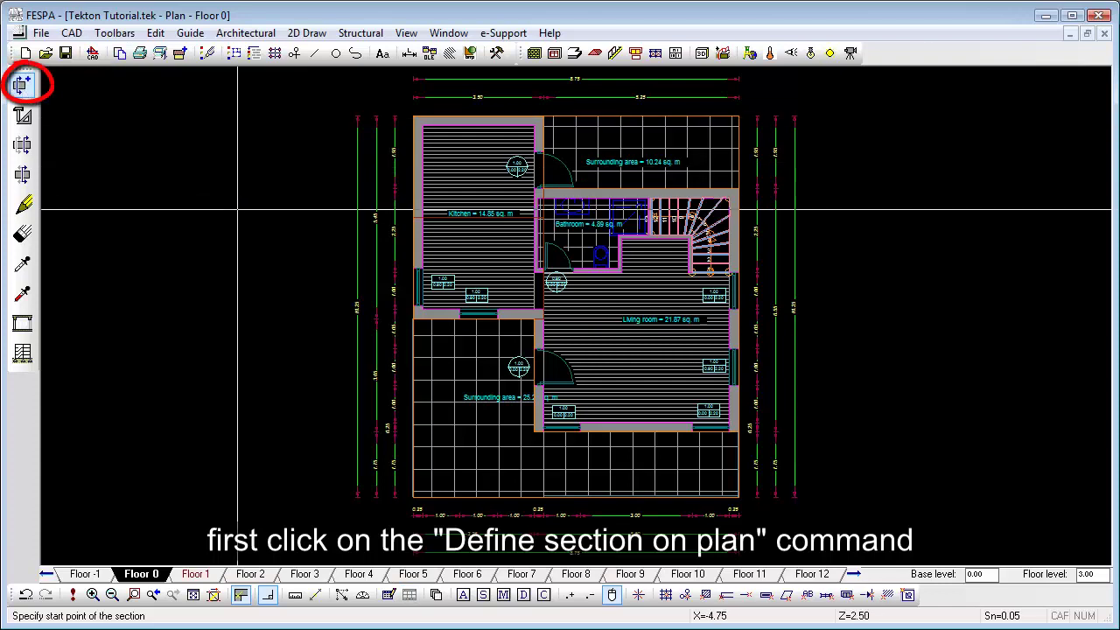
{"action": "left_click", "coordinate": [343, 289]}
{"action": "left_click", "coordinate": [824, 289]}
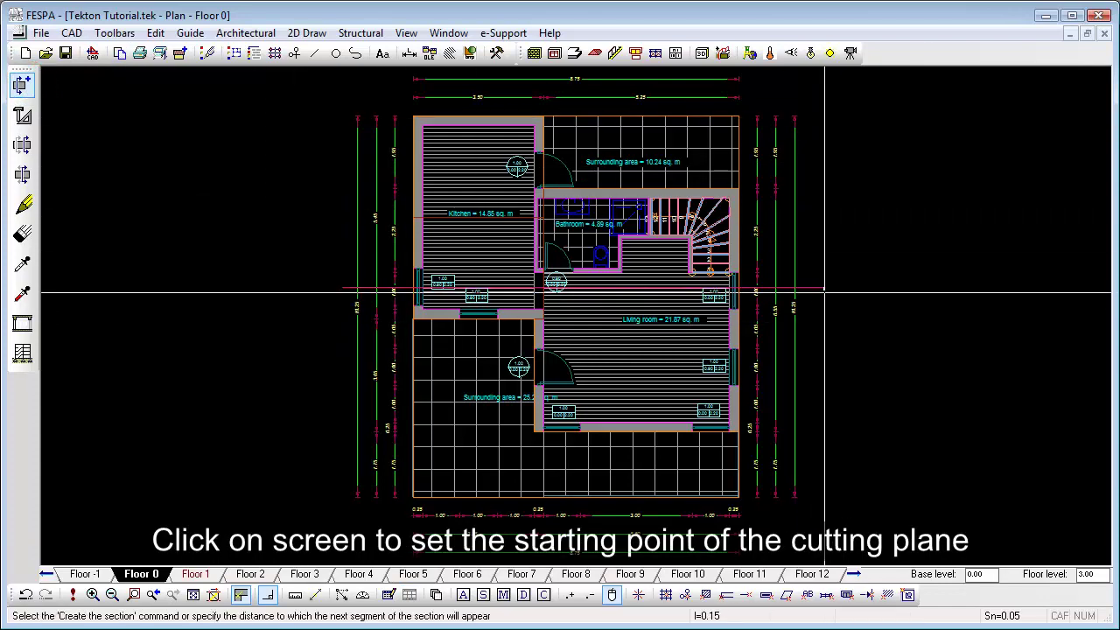
{"action": "left_click", "coordinate": [26, 119]}
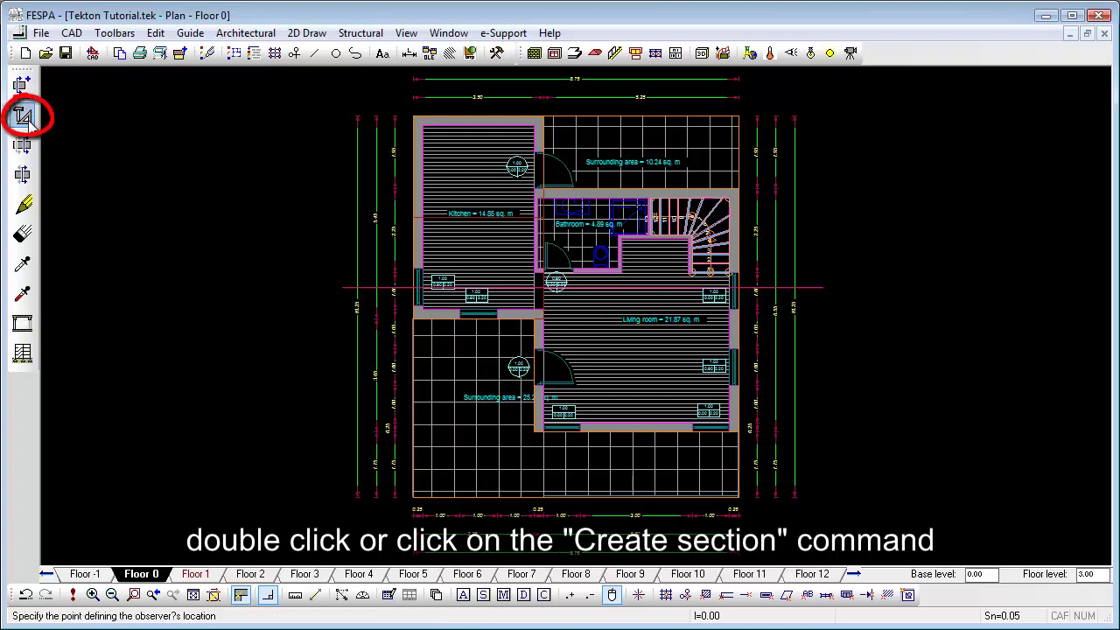
{"action": "left_click", "coordinate": [344, 421]}
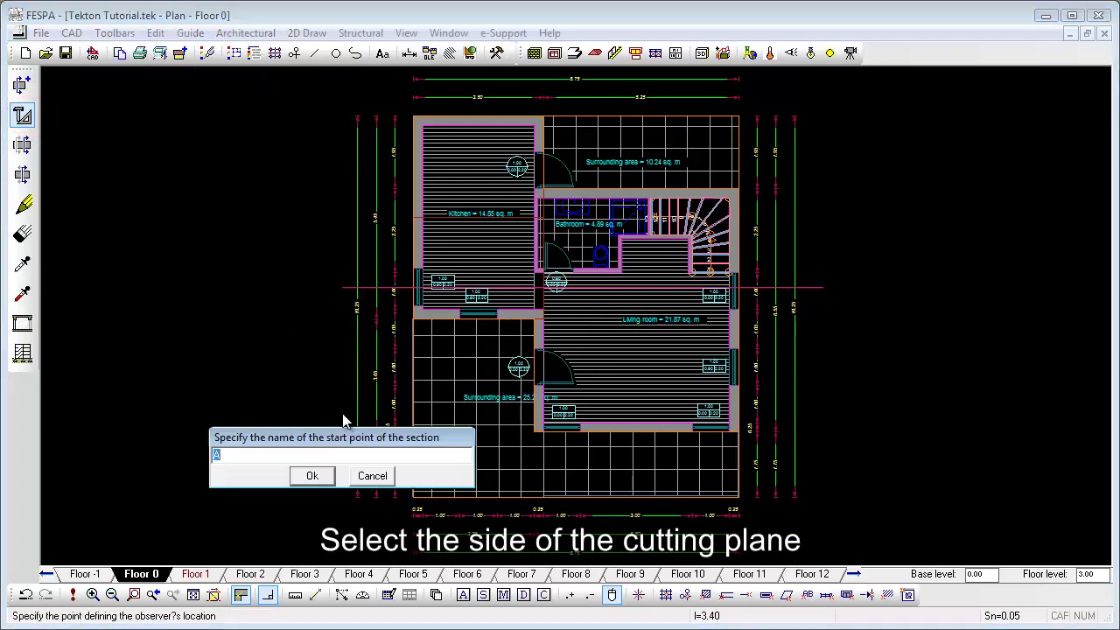
{"action": "left_click", "coordinate": [313, 476]}
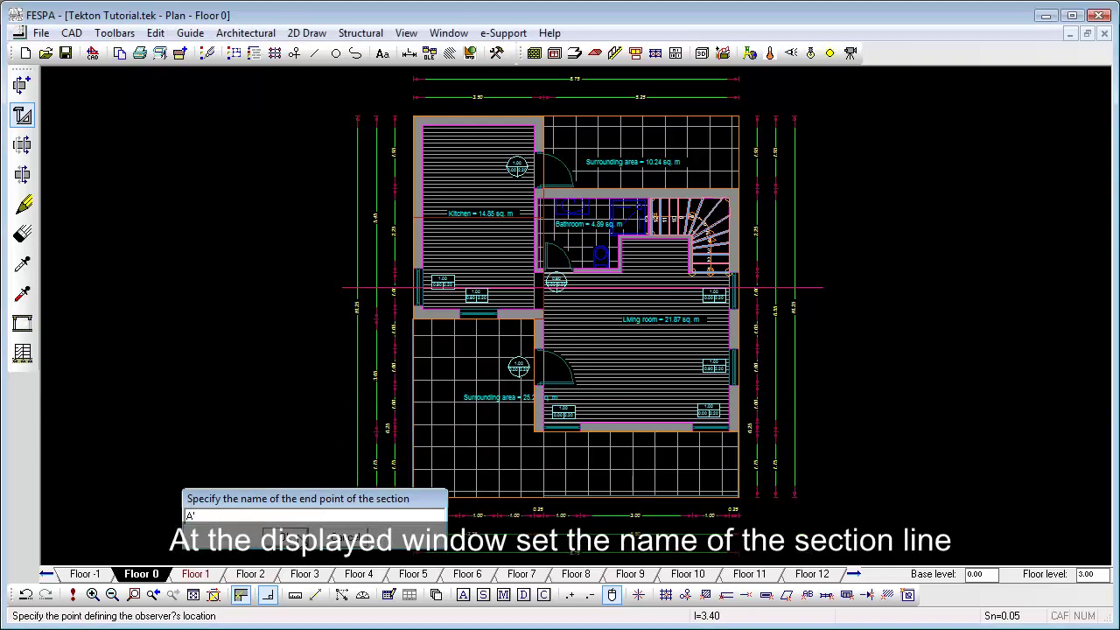
{"action": "left_click", "coordinate": [287, 537]}
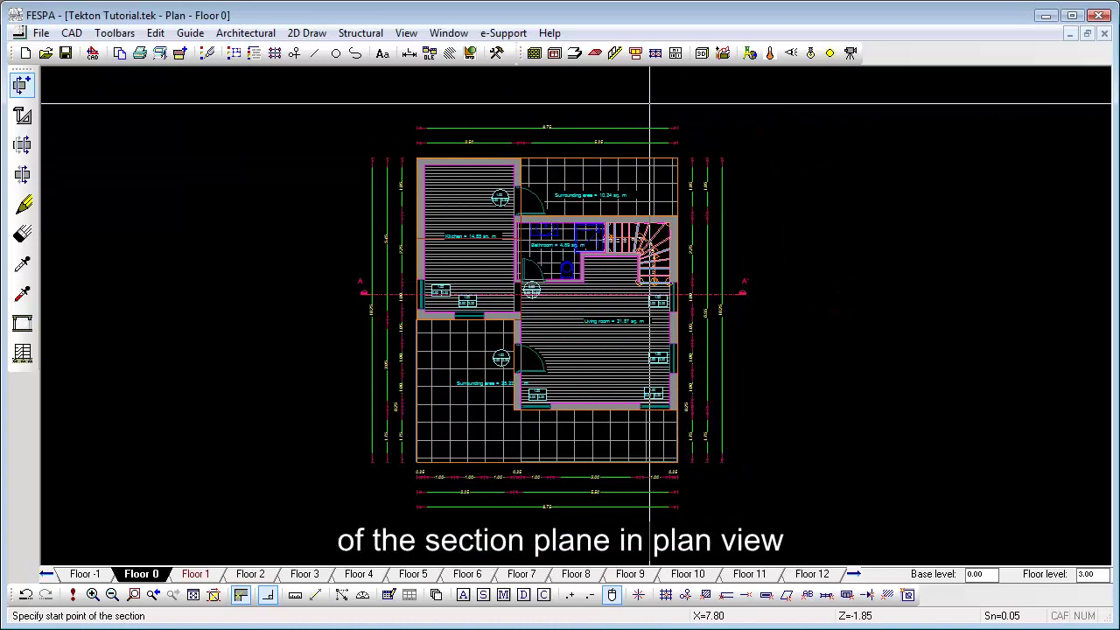
Draw a vertical section line from above to below the plan, set its viewing side, and name it B–B'
{"action": "left_click", "coordinate": [651, 104]}
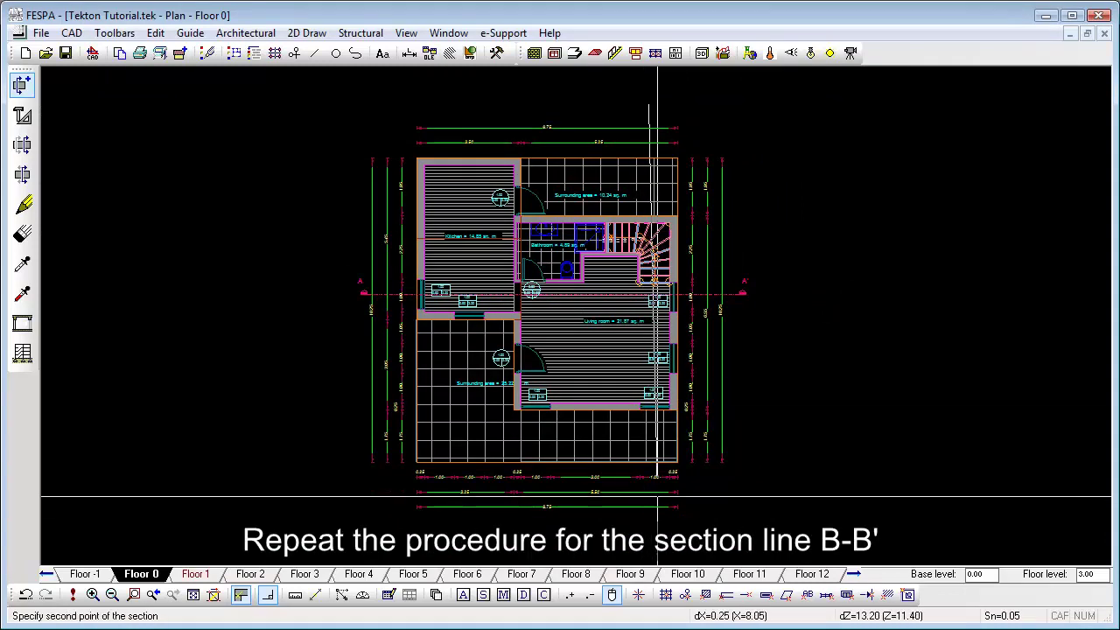
{"action": "left_click", "coordinate": [652, 526]}
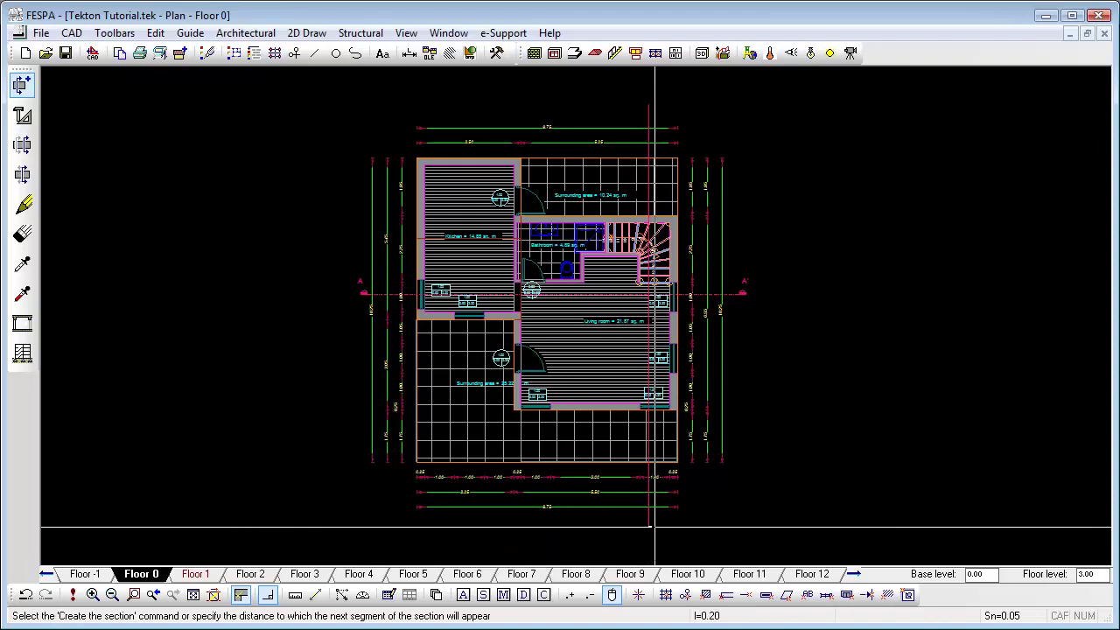
{"action": "left_click", "coordinate": [23, 116]}
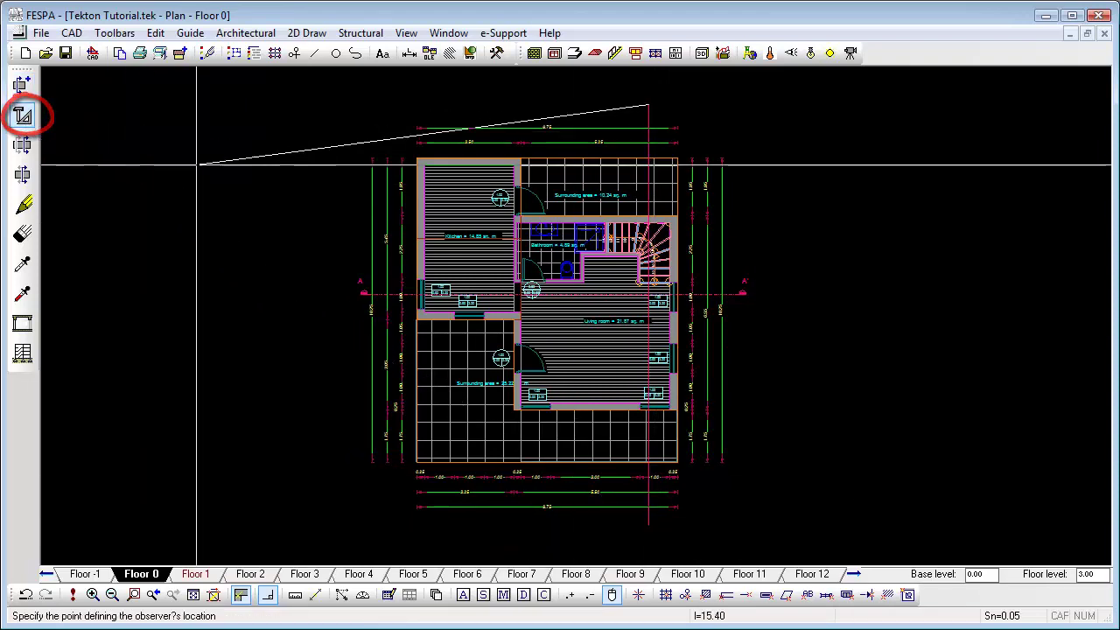
{"action": "left_click", "coordinate": [789, 188]}
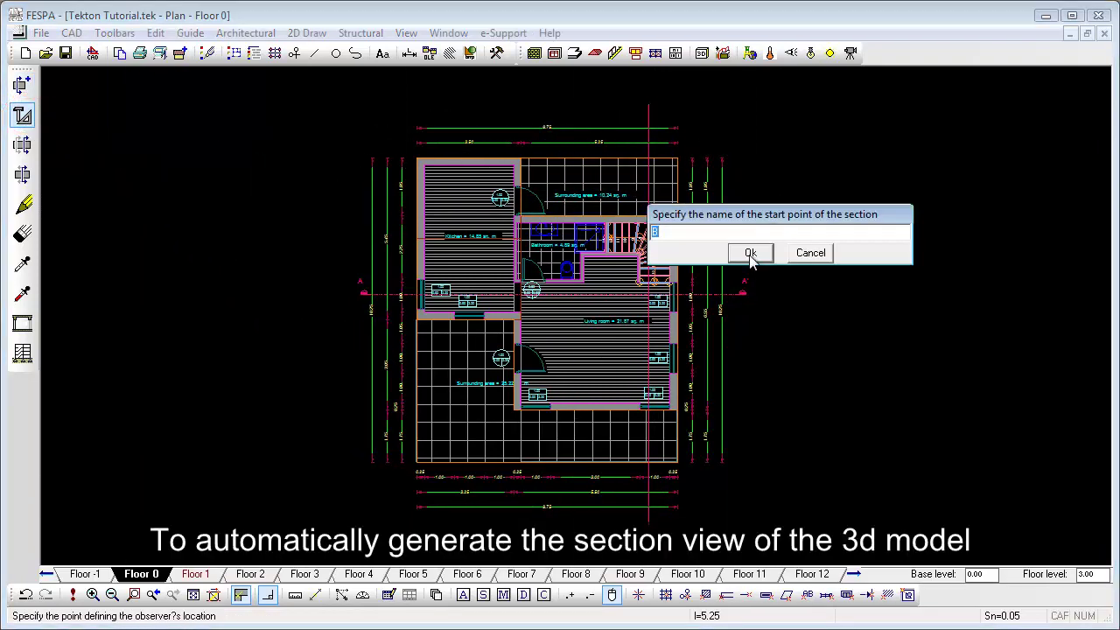
{"action": "left_click", "coordinate": [750, 253]}
{"action": "left_click", "coordinate": [732, 316]}
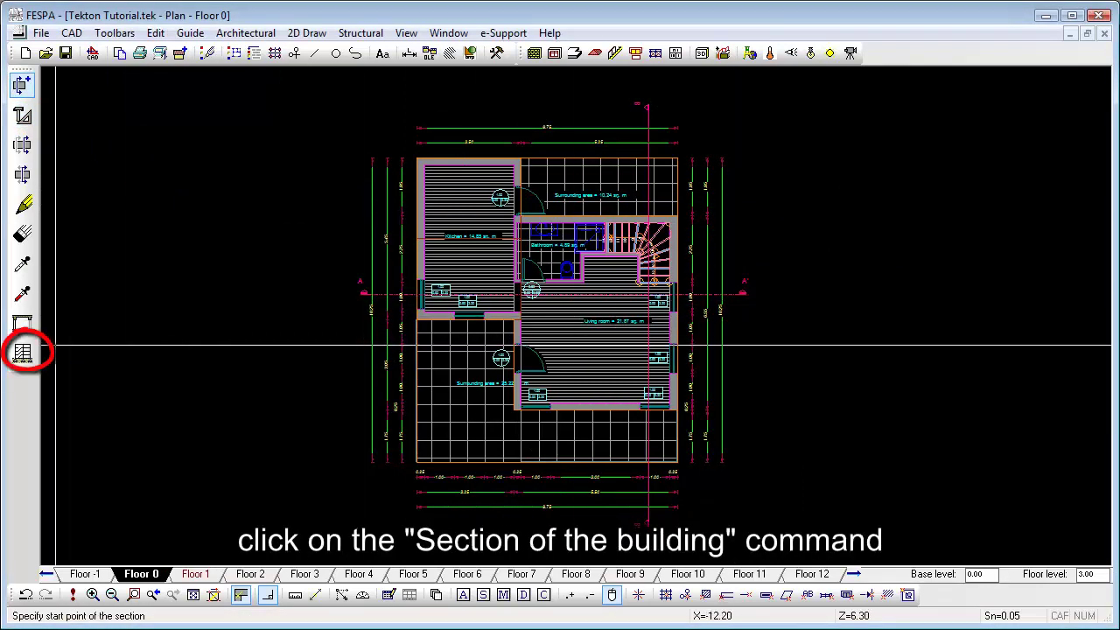
Produce the Section of the building drawings by picking line A–A', then line B–B'
{"action": "left_click", "coordinate": [24, 355]}
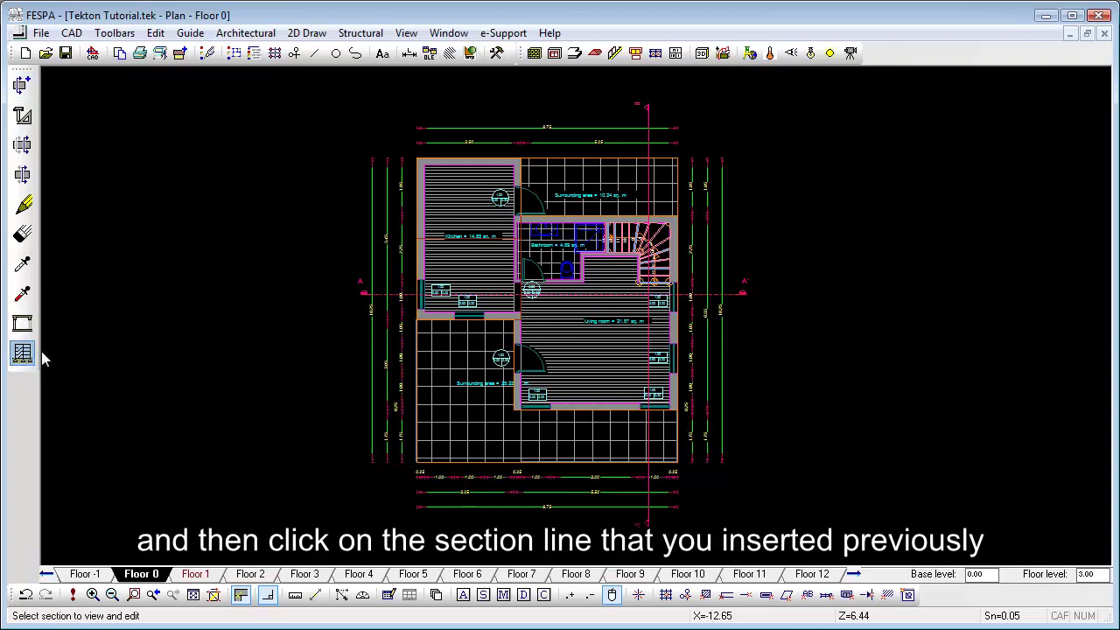
{"action": "left_click", "coordinate": [362, 295]}
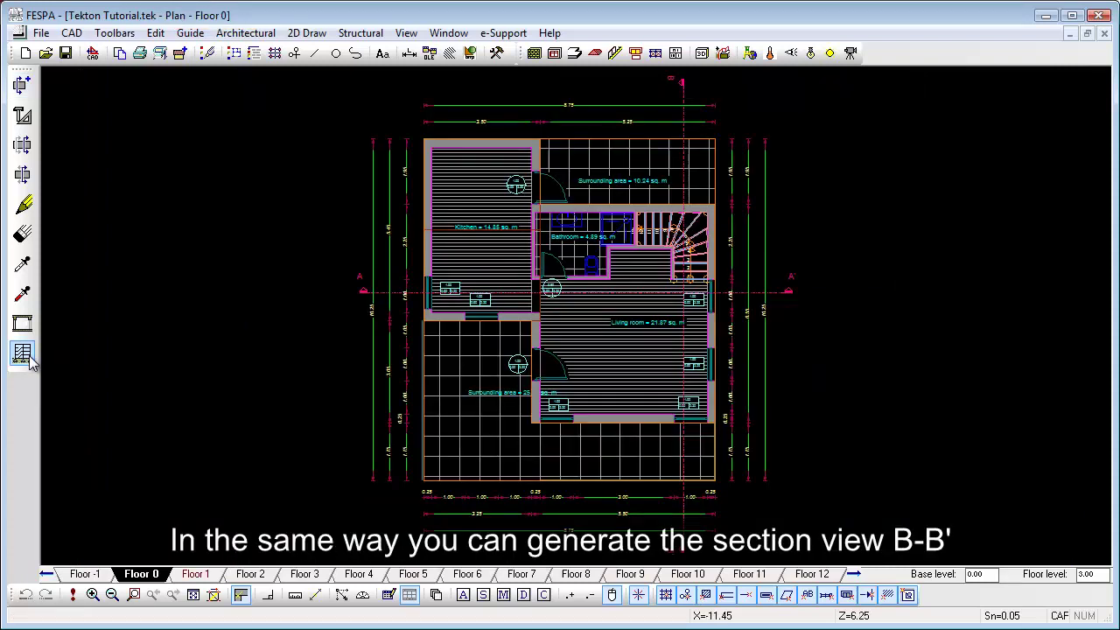
{"action": "left_click", "coordinate": [22, 352]}
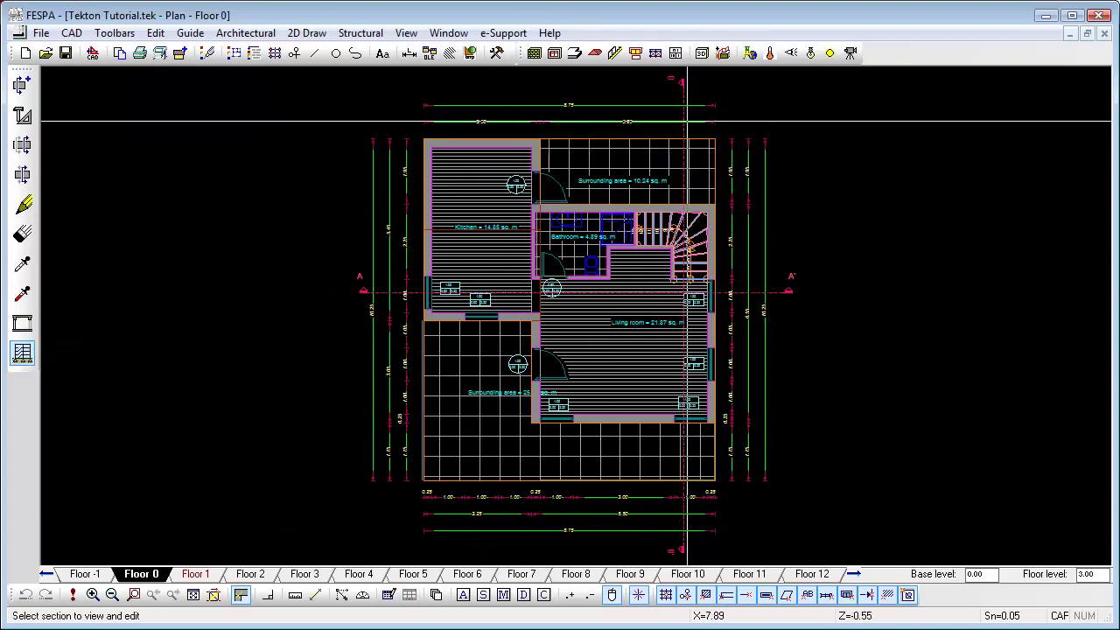
{"action": "left_click", "coordinate": [681, 82]}
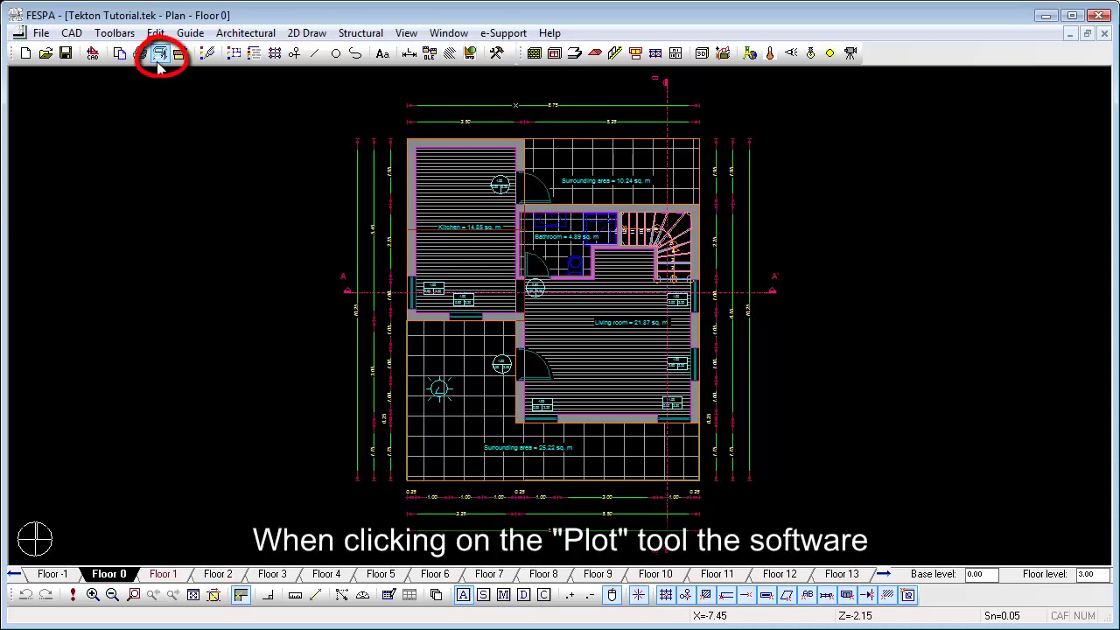
Open a blank paper sheet and set Print Setup to CutePDF Writer, A2, landscape
{"action": "left_click", "coordinate": [157, 61]}
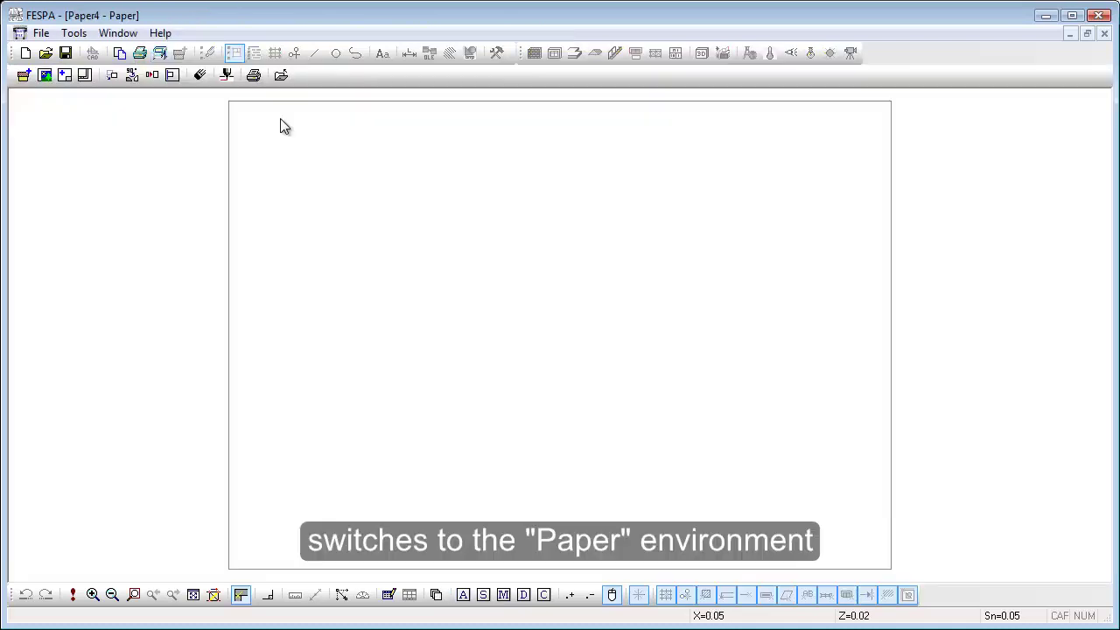
{"action": "left_click", "coordinate": [253, 76]}
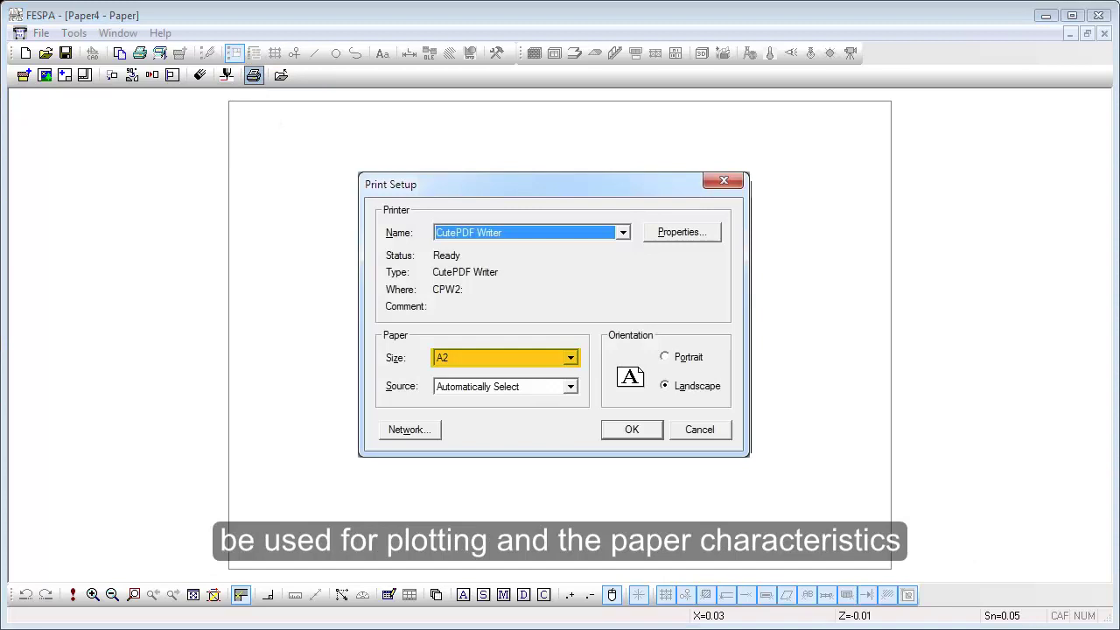
{"action": "key", "text": "alt+Down"}
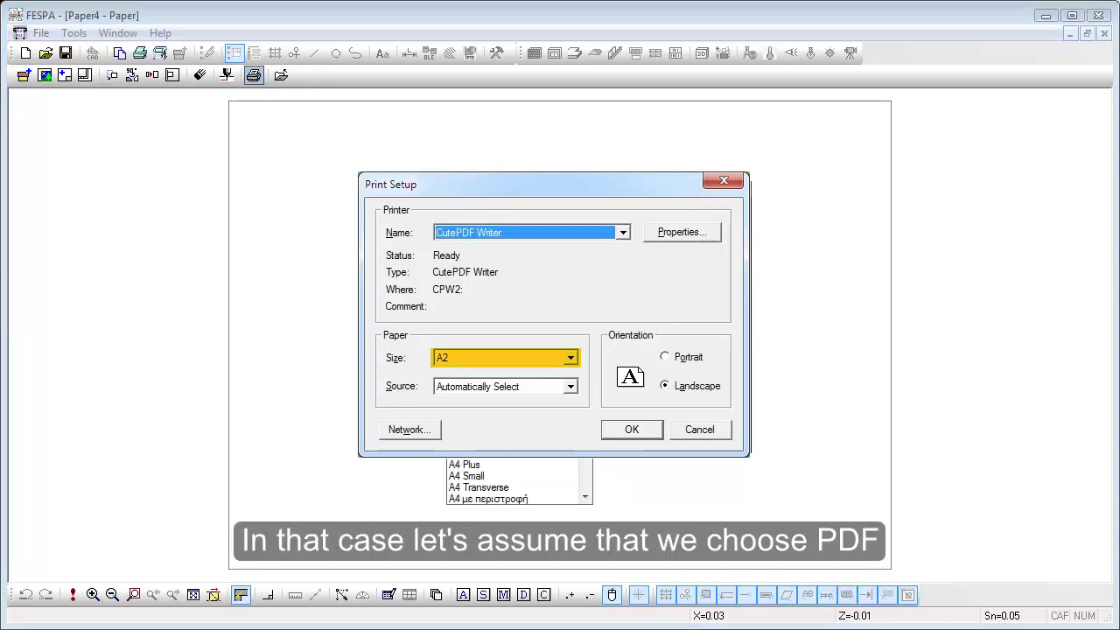
{"action": "key", "text": "Escape"}
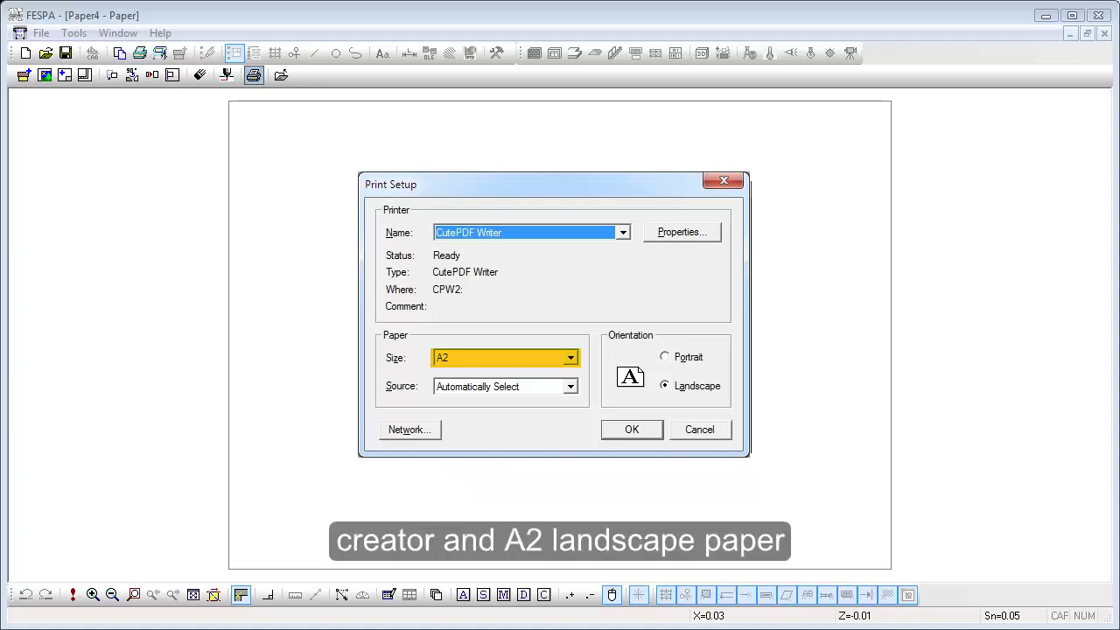
Confirm the print setup and check the 1/50 scale in Paper properties
{"action": "left_click", "coordinate": [648, 429]}
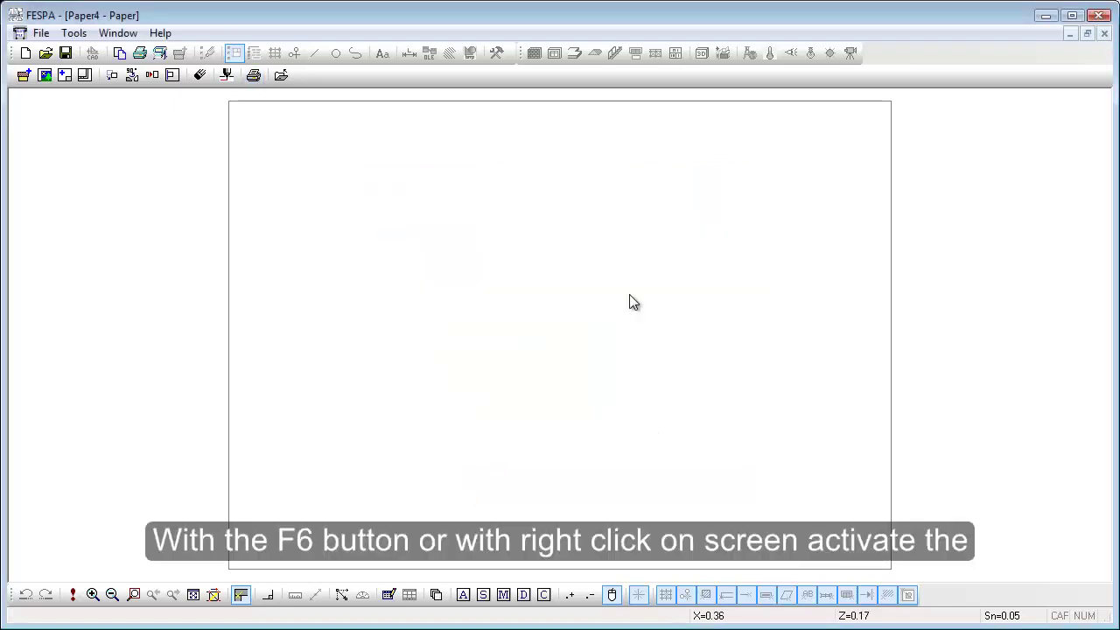
{"action": "key", "text": "F6"}
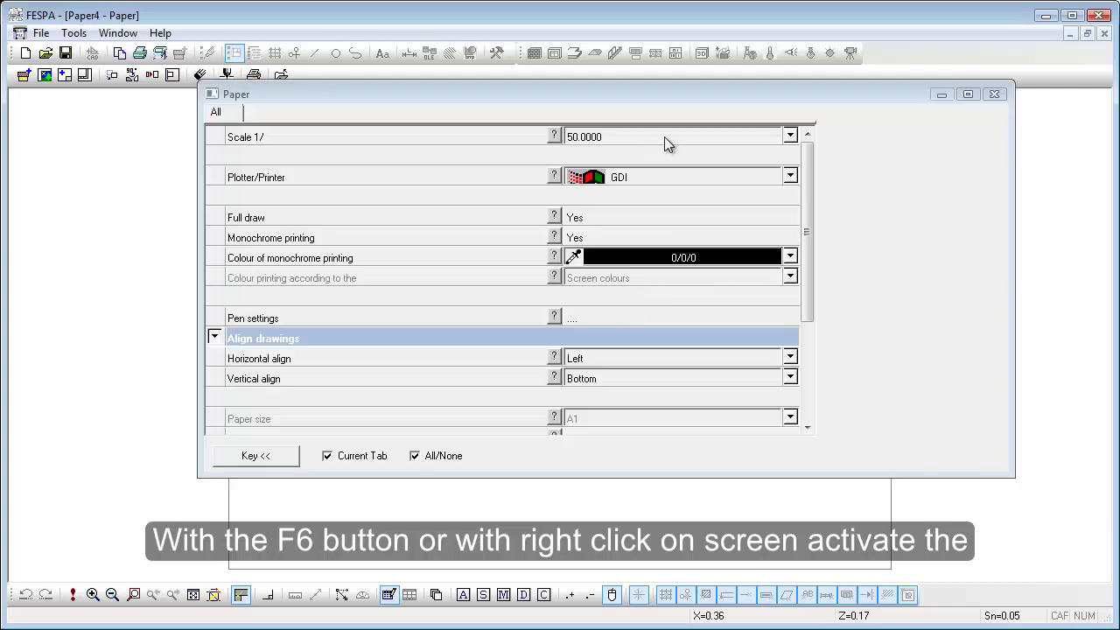
{"action": "left_click", "coordinate": [777, 138]}
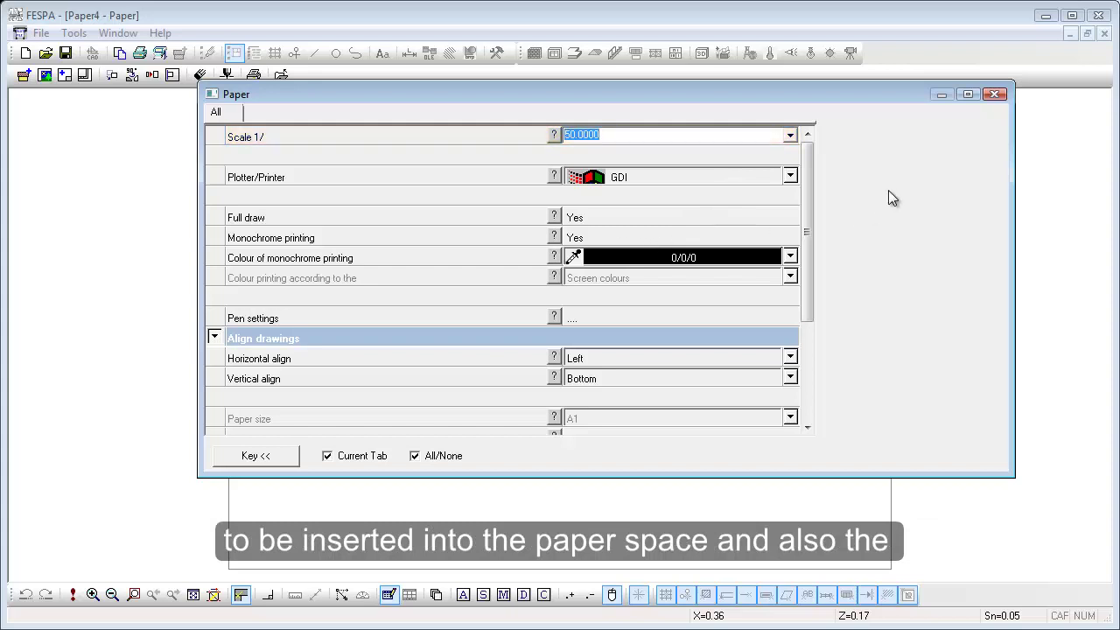
{"action": "left_click", "coordinate": [994, 94]}
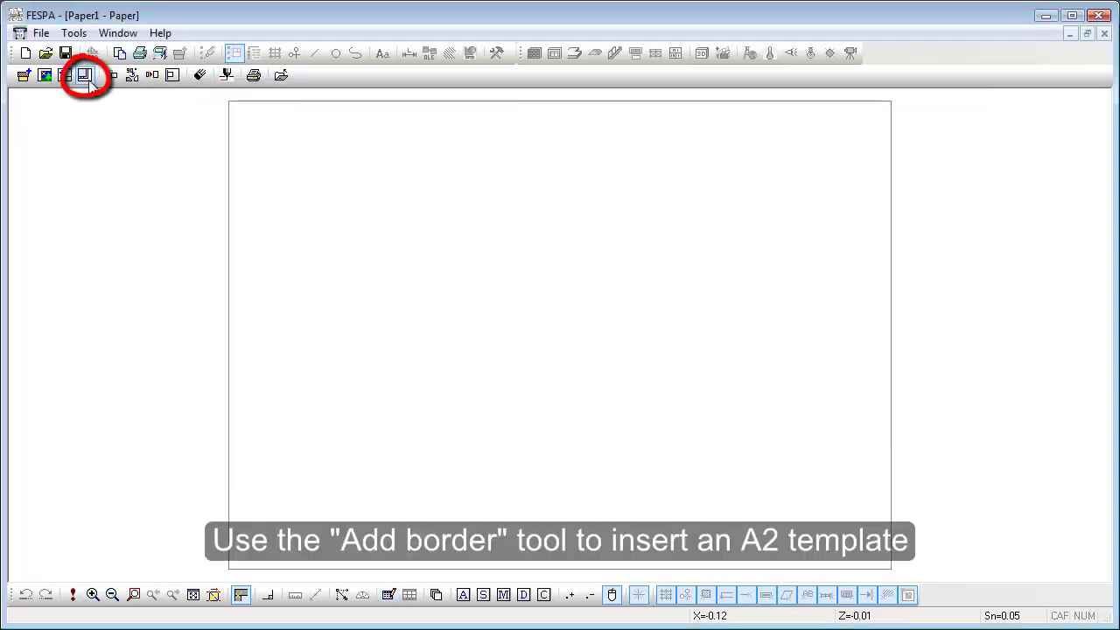
Insert the Layout_A2.tek border and title block onto the paper
{"action": "left_click", "coordinate": [85, 76]}
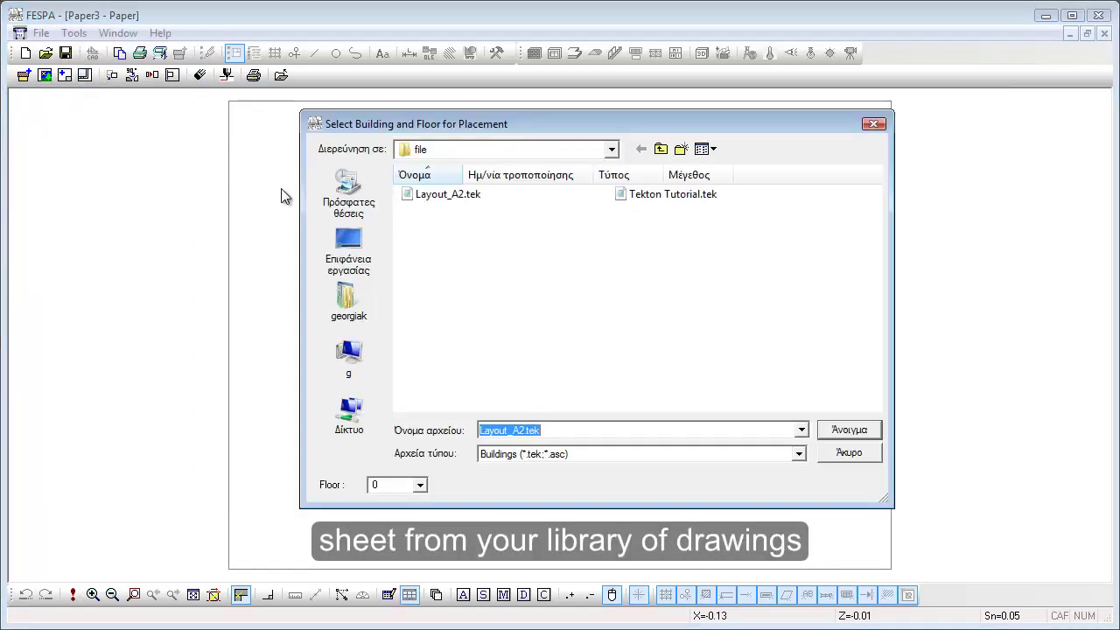
{"action": "left_click", "coordinate": [422, 198]}
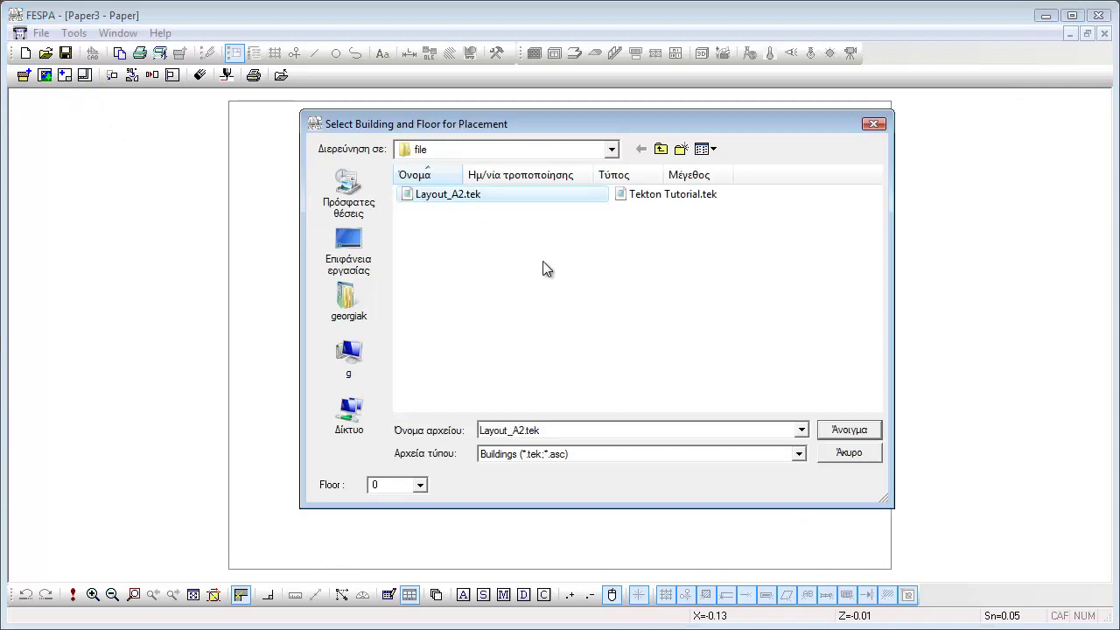
{"action": "left_click", "coordinate": [845, 430]}
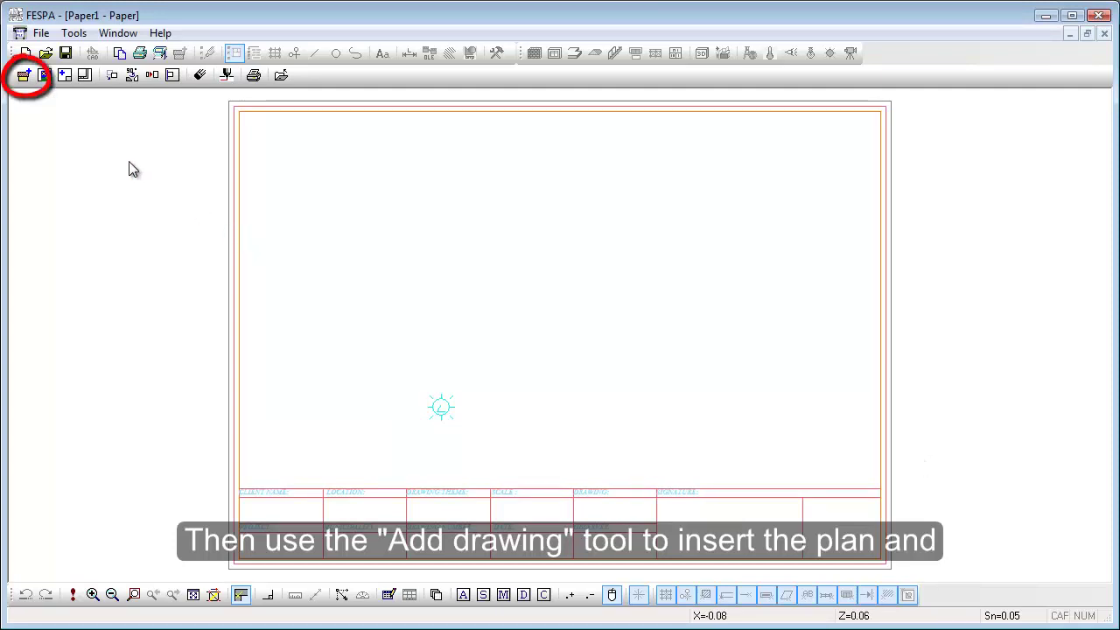
Add Floor 0 of Tekton Tutorial.tek as a drawing and place it at the sheet's upper left
{"action": "left_click", "coordinate": [24, 77]}
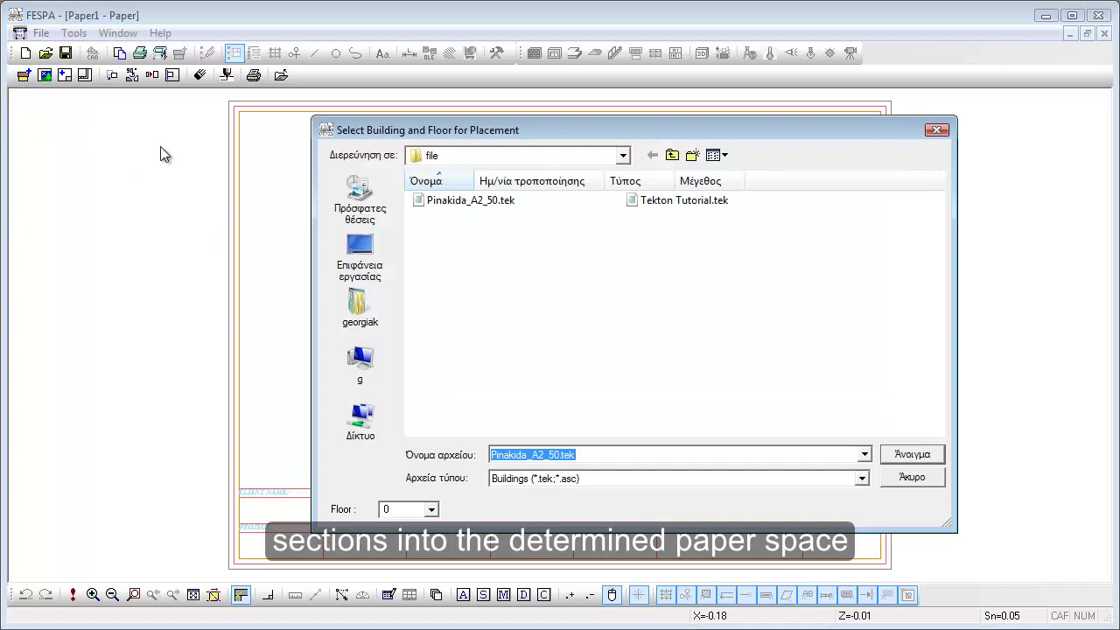
{"action": "left_click", "coordinate": [672, 207]}
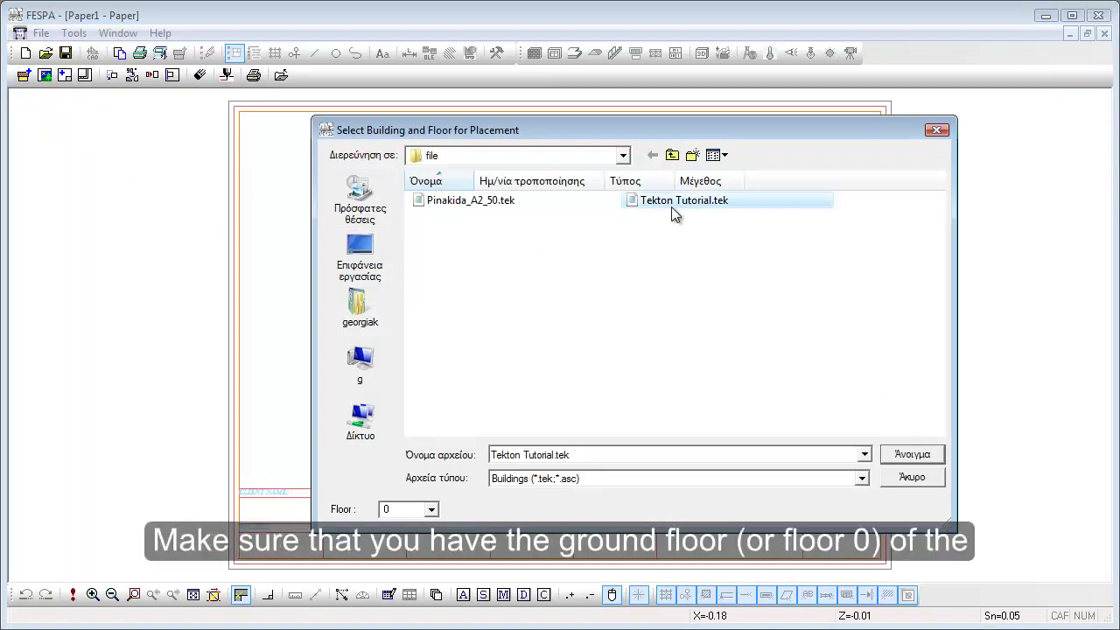
{"action": "left_click", "coordinate": [432, 510]}
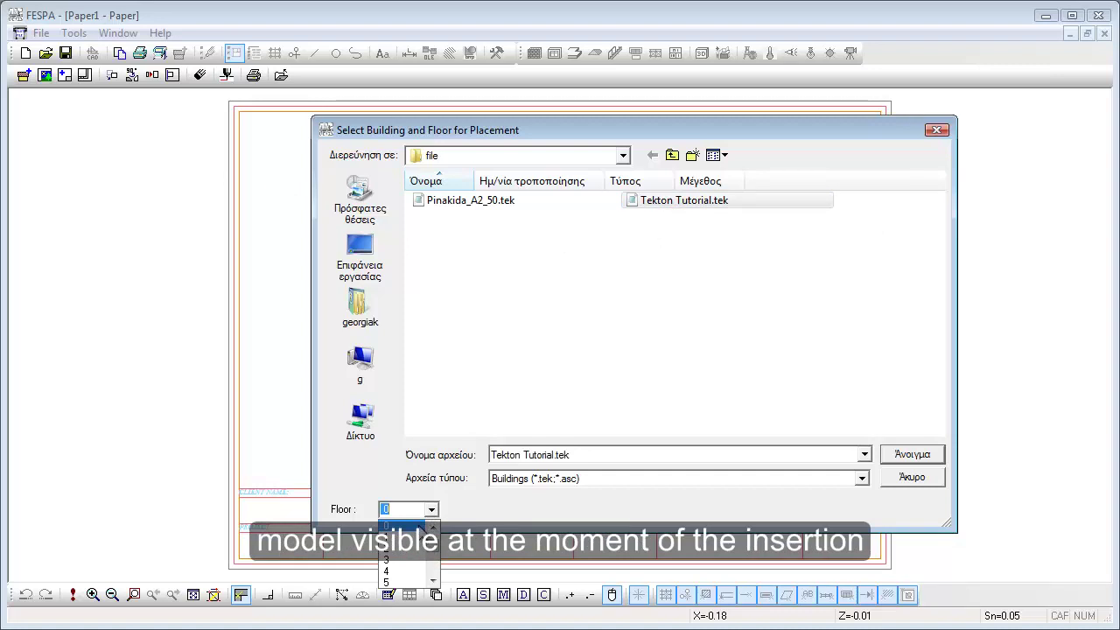
{"action": "left_click", "coordinate": [404, 525]}
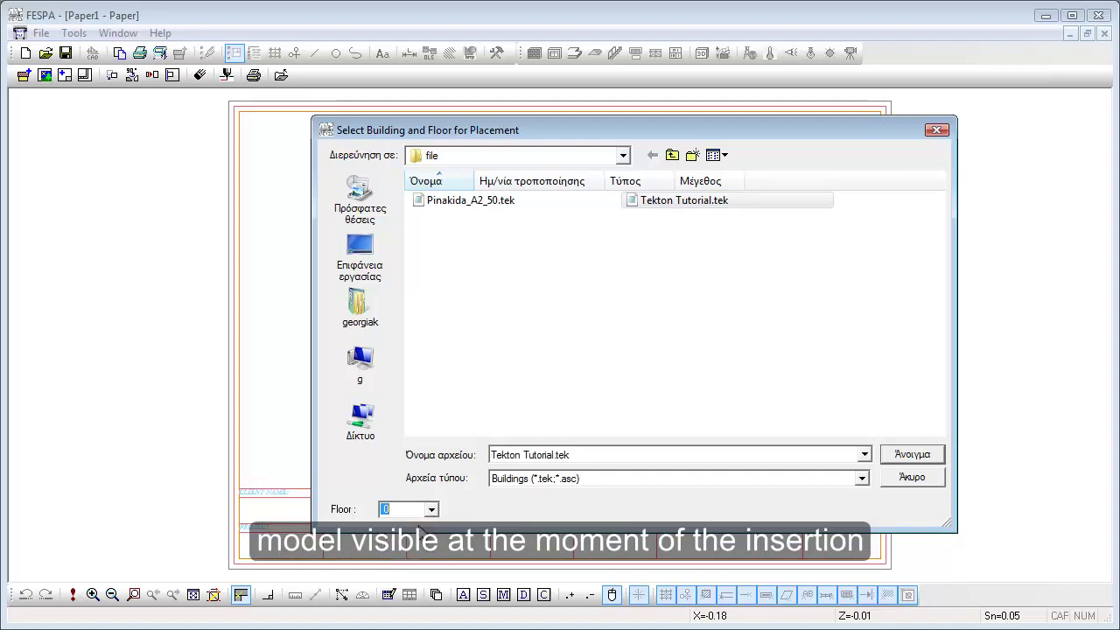
{"action": "left_click", "coordinate": [907, 457]}
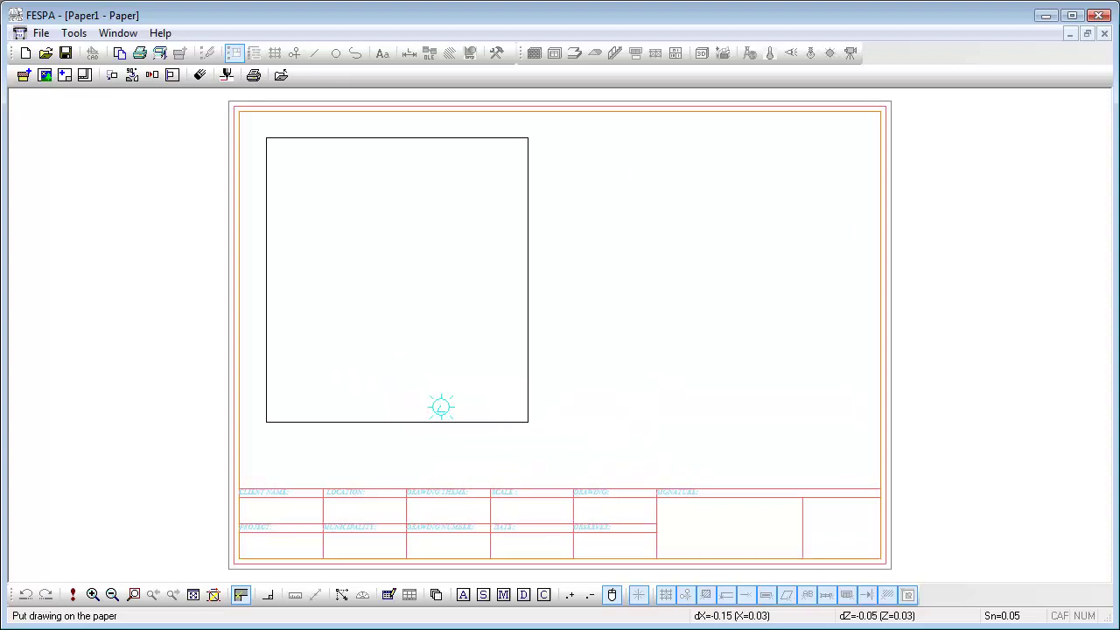
{"action": "left_click", "coordinate": [271, 146]}
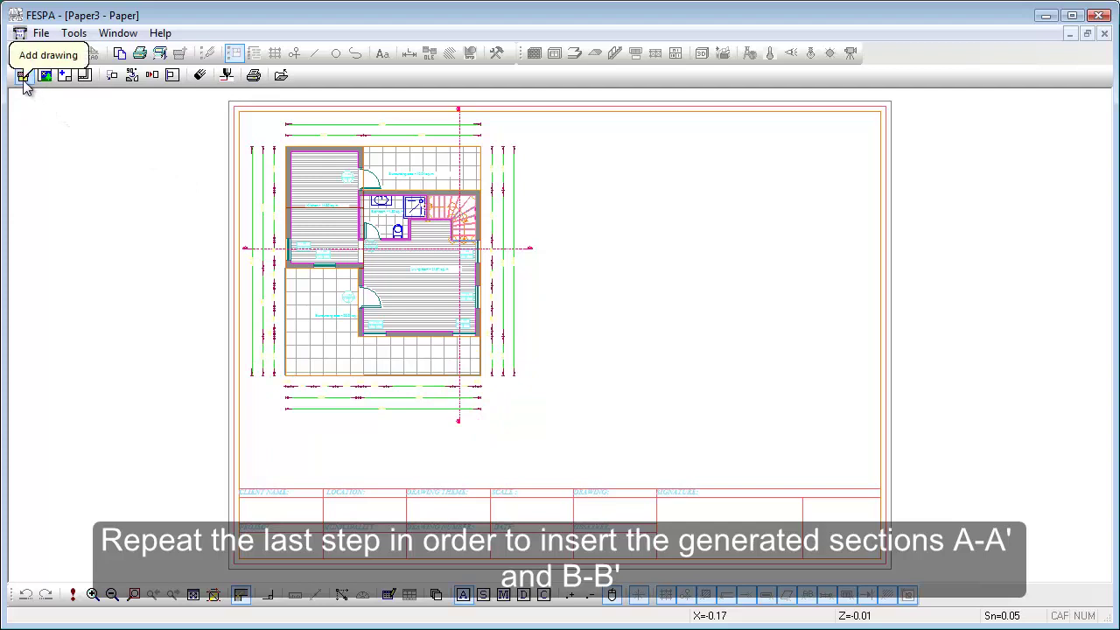
Add Section A.tom and place it at the upper right of the sheet
{"action": "left_click", "coordinate": [22, 77]}
{"action": "left_click", "coordinate": [516, 203]}
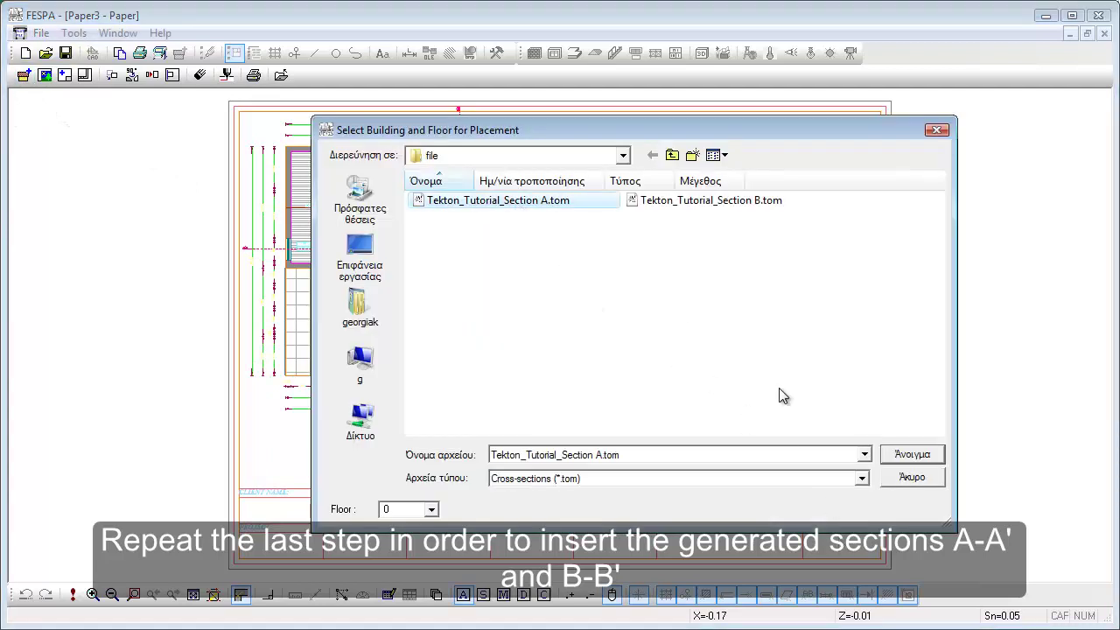
{"action": "left_click", "coordinate": [906, 455]}
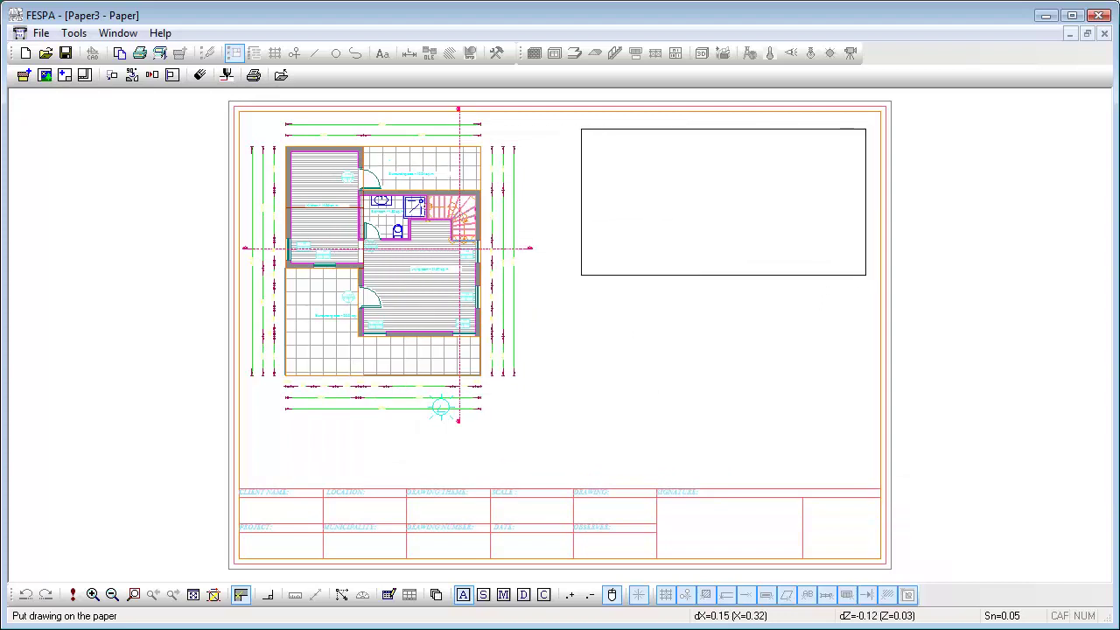
{"action": "left_click", "coordinate": [577, 129]}
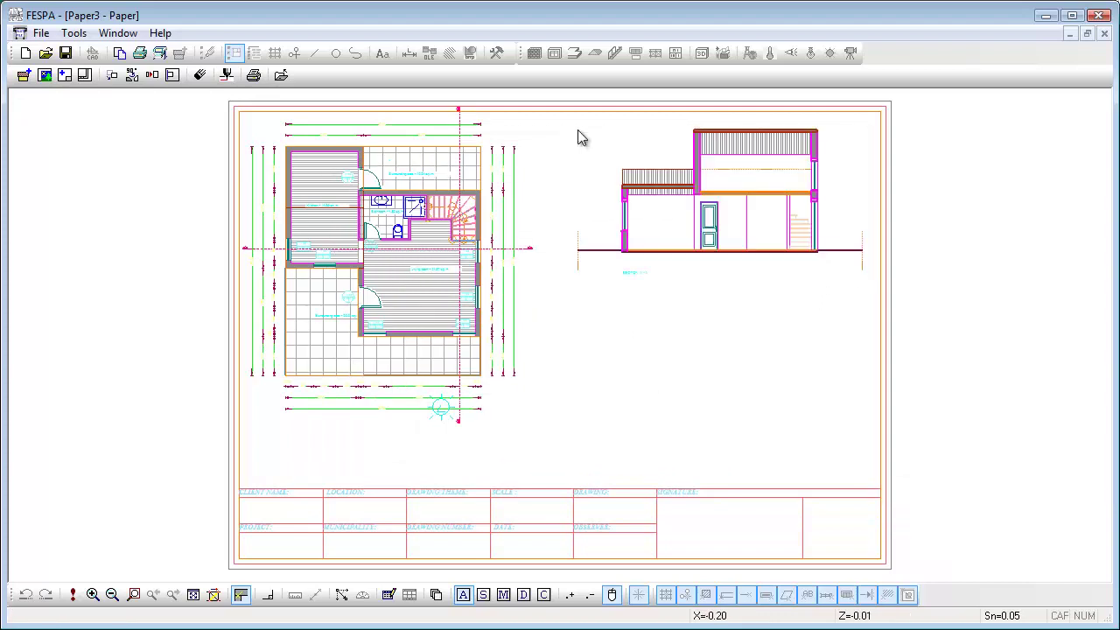
Add Section B.tom below Section A, then redraw the sheet
{"action": "left_click", "coordinate": [24, 76]}
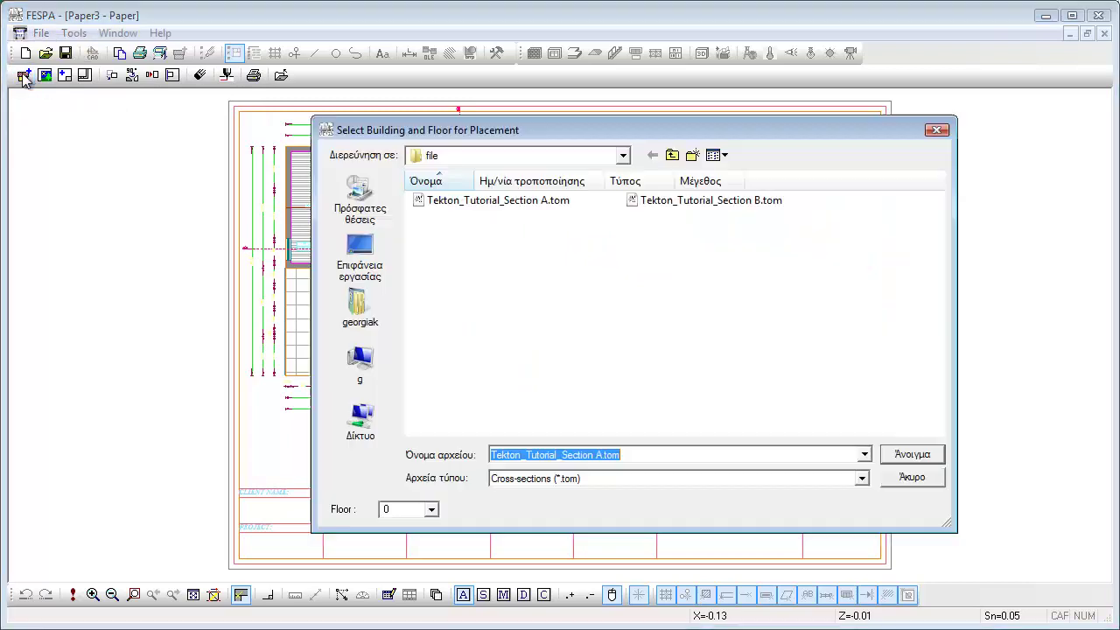
{"action": "left_click", "coordinate": [656, 207]}
{"action": "left_click", "coordinate": [907, 454]}
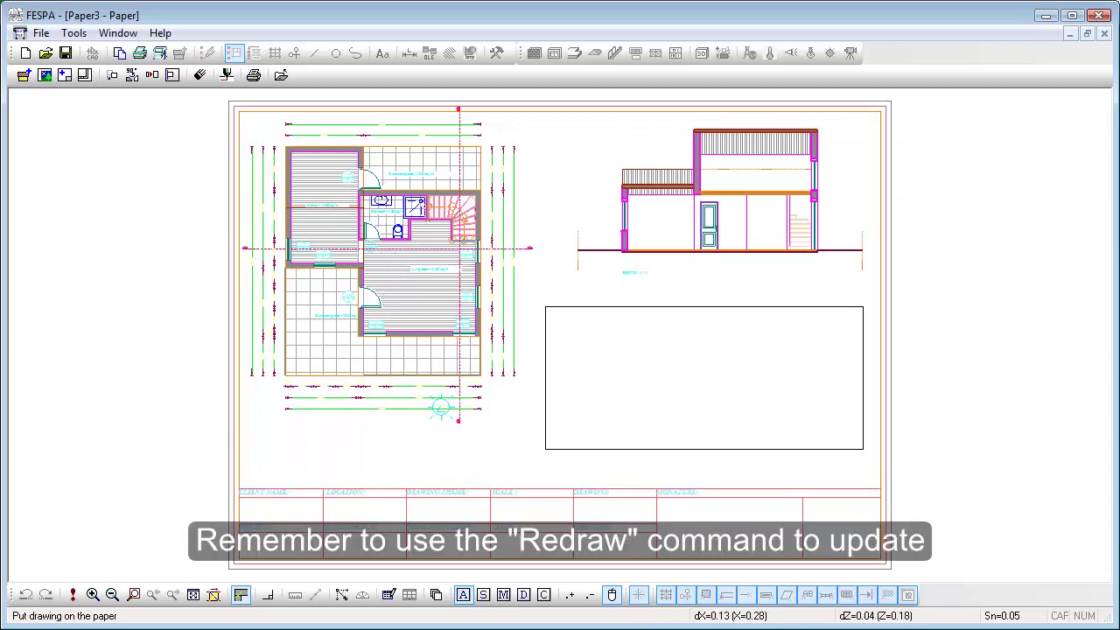
{"action": "left_click", "coordinate": [549, 303]}
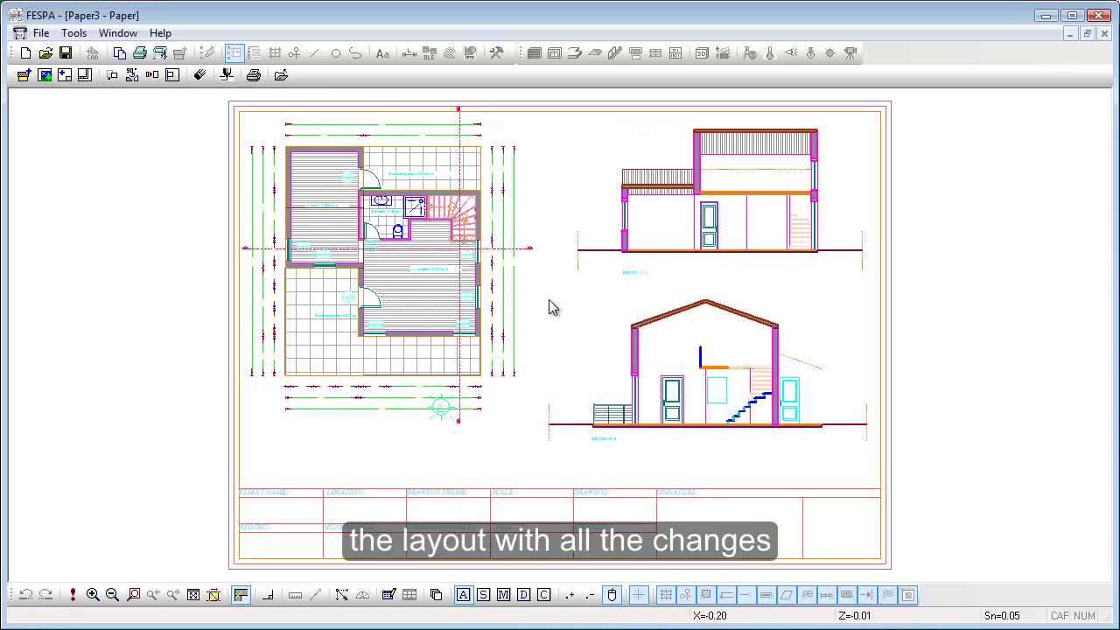
{"action": "left_click", "coordinate": [72, 595]}
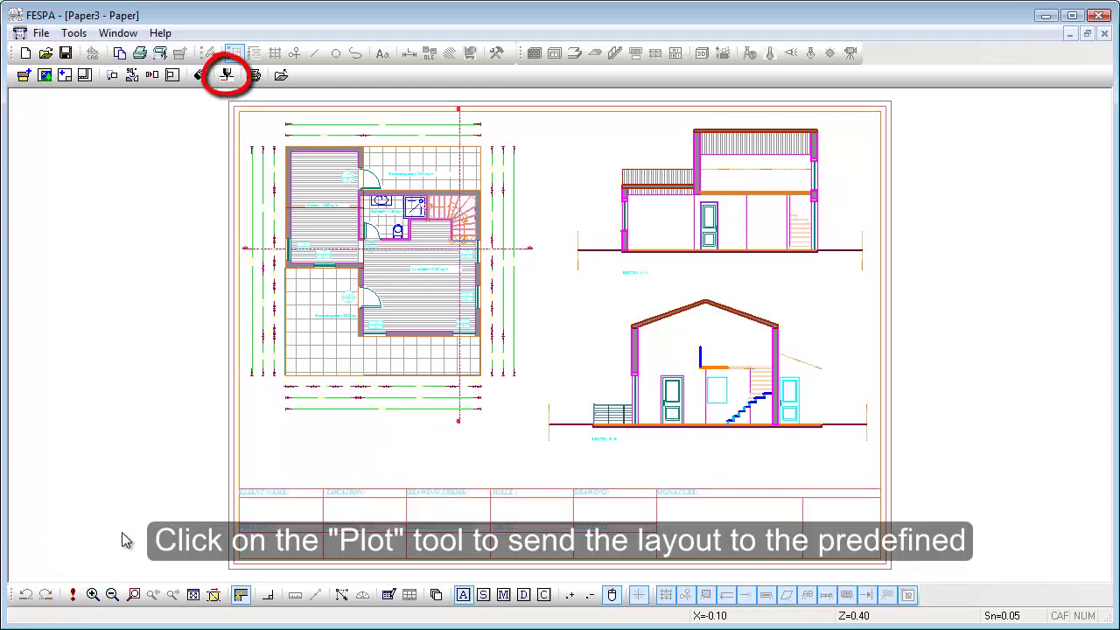
Plot the sheet to the Adobe PDF printer, producing Paper3.pdf
{"action": "left_click", "coordinate": [226, 75]}
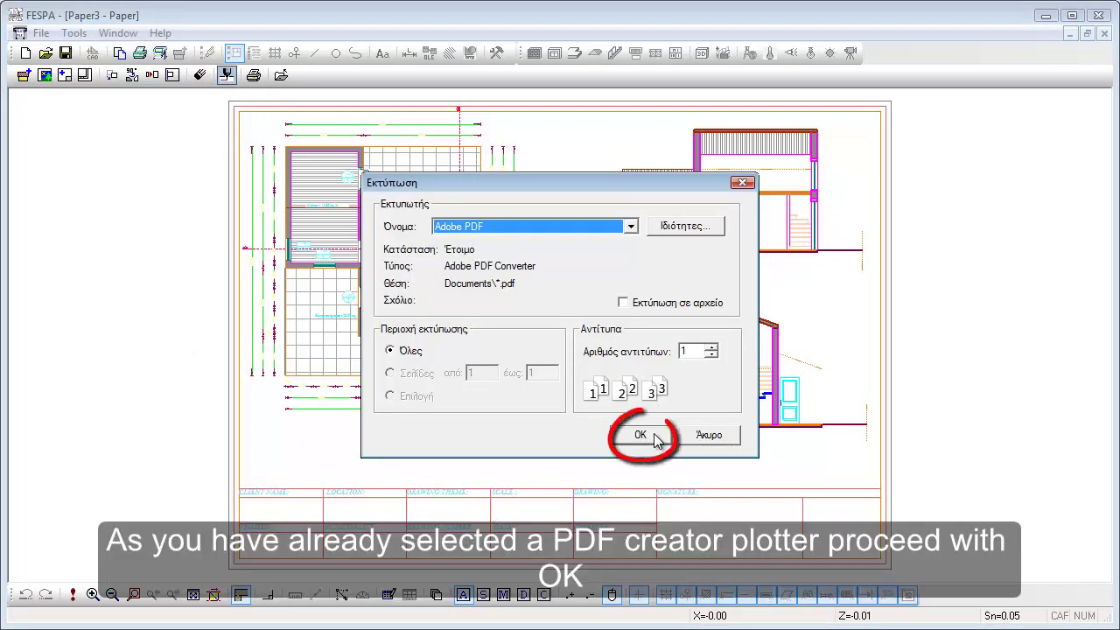
{"action": "left_click", "coordinate": [640, 434]}
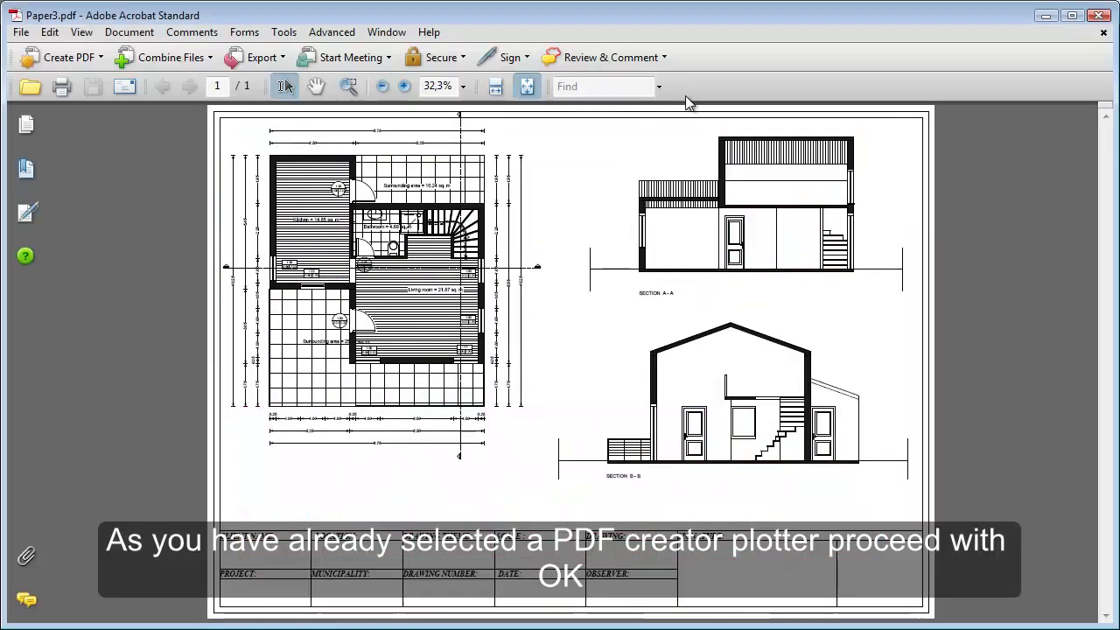
{"action": "left_click", "coordinate": [404, 86]}
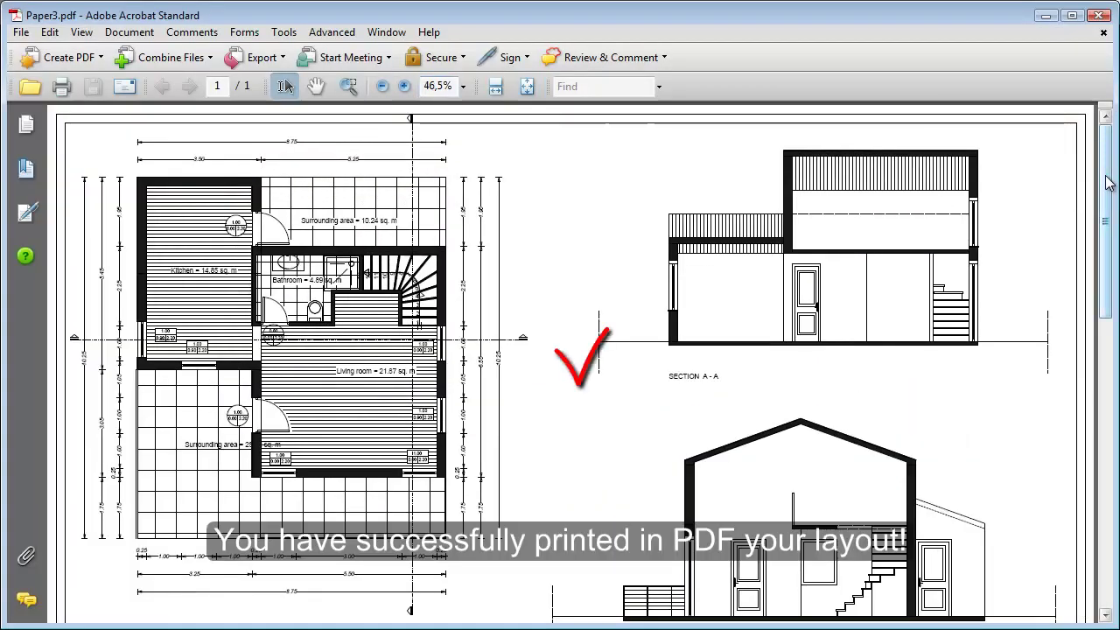
{"action": "mouse_move", "coordinate": [1110, 182]}
{"action": "left_mouse_down"}
{"action": "mouse_move", "coordinate": [1101, 245]}
{"action": "mouse_move", "coordinate": [1101, 233]}
{"action": "left_mouse_up"}
{"action": "left_click", "coordinate": [527, 87]}
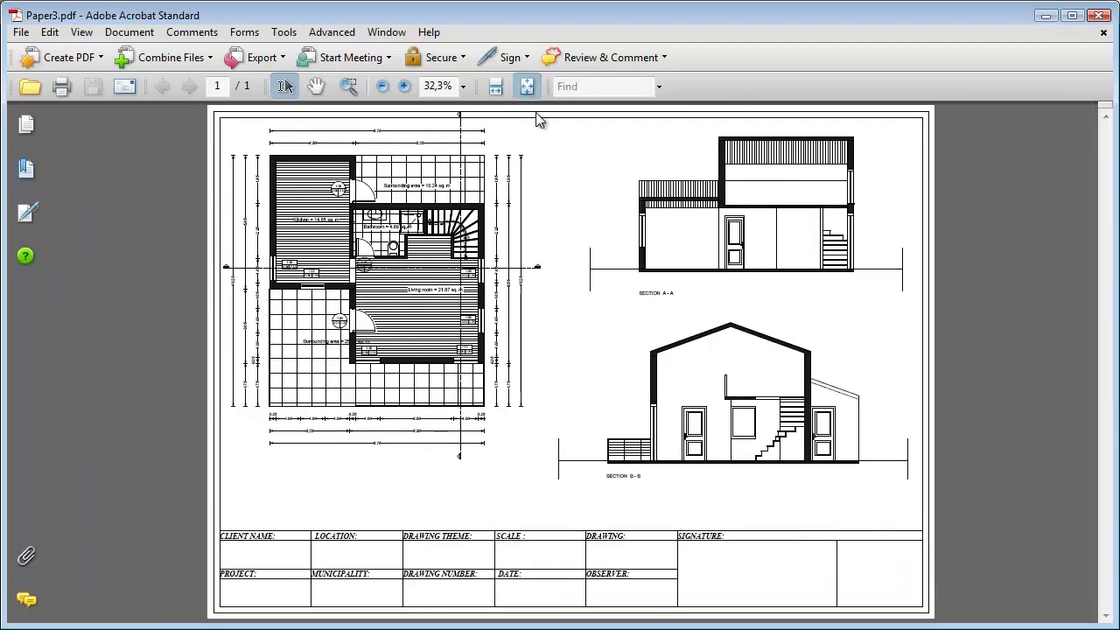